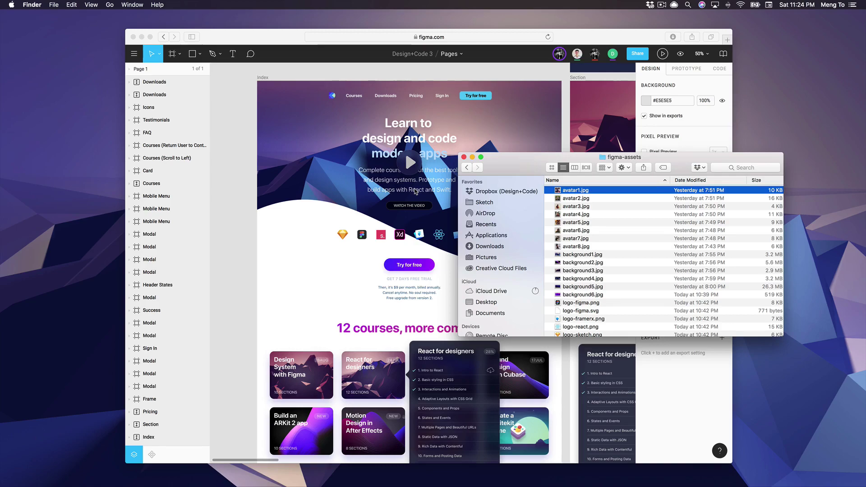
Switch to Figma and add a MacBook Pro frame (1440×900) to the empty Untitled file.
key(ctrl+Right)
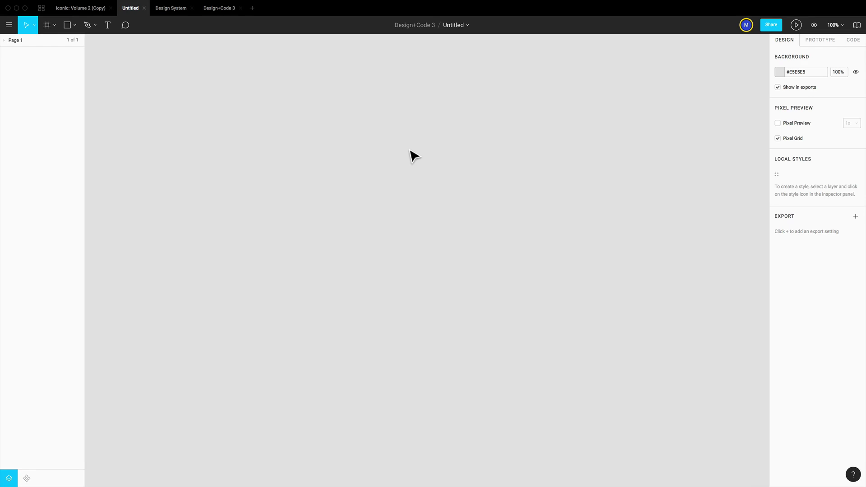
key(f)
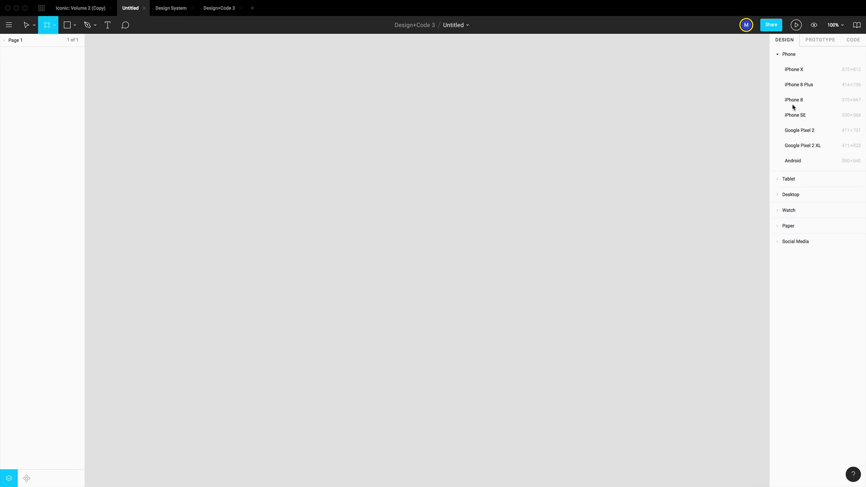
click(777, 55)
click(777, 71)
click(777, 71)
click(779, 85)
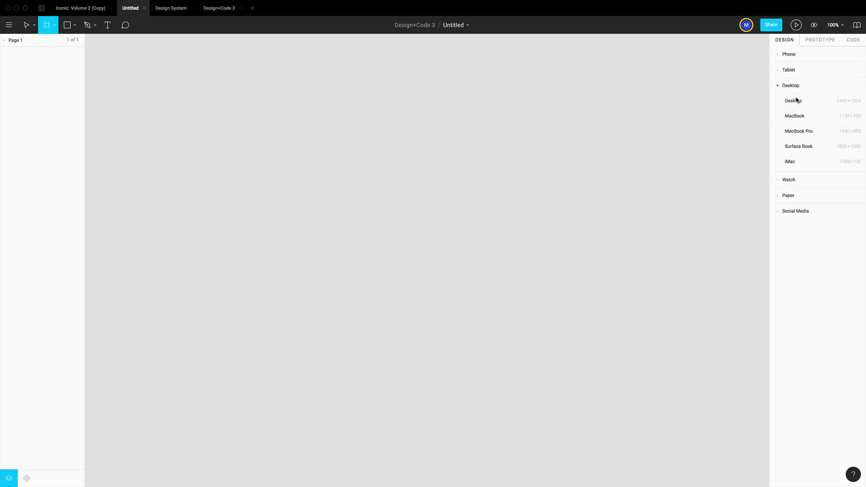
click(802, 134)
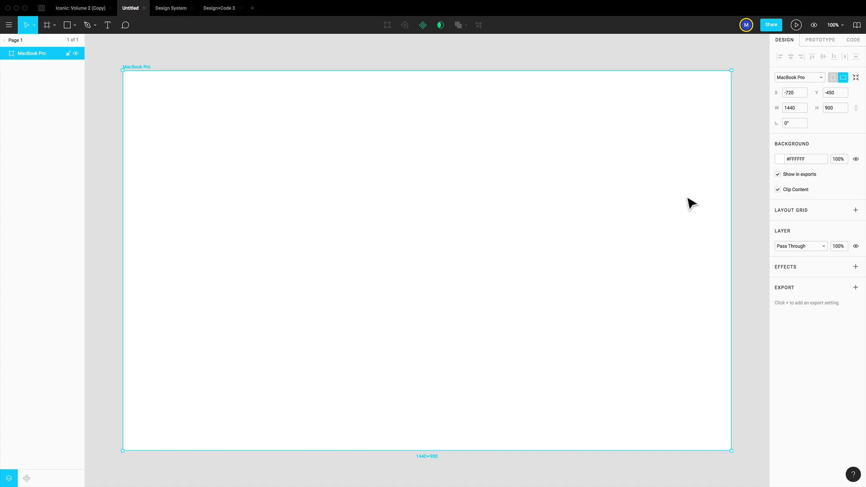
Add a 10 px layout grid to the MacBook Pro frame.
scroll(622, 96, left, 2)
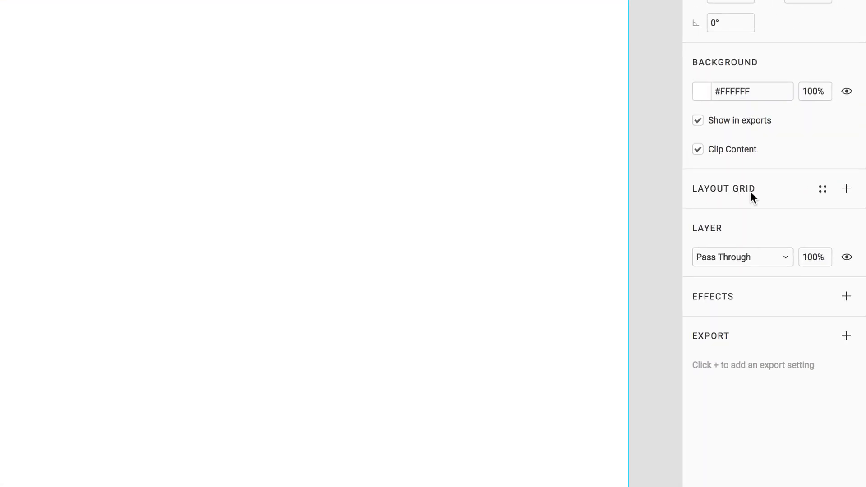
click(846, 193)
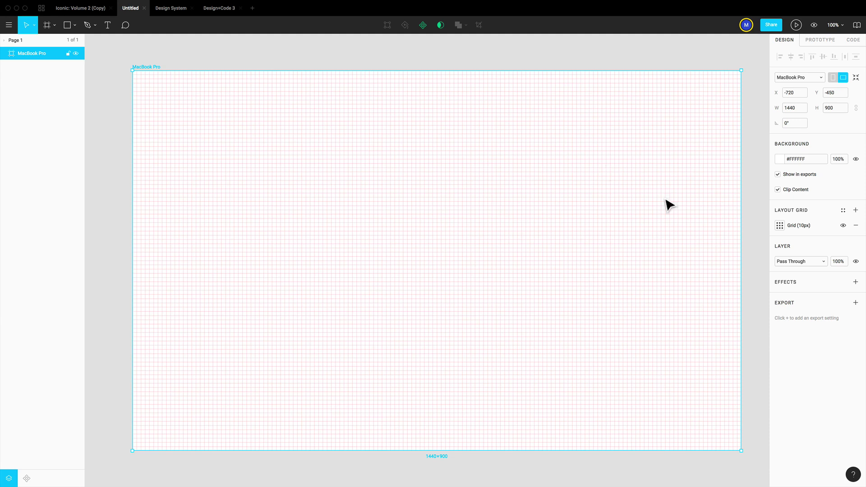
scroll(257, 145, right, 2)
Draw a rectangle about 590×370 inside the frame and place it at about X 130, Y 80.
key(r)
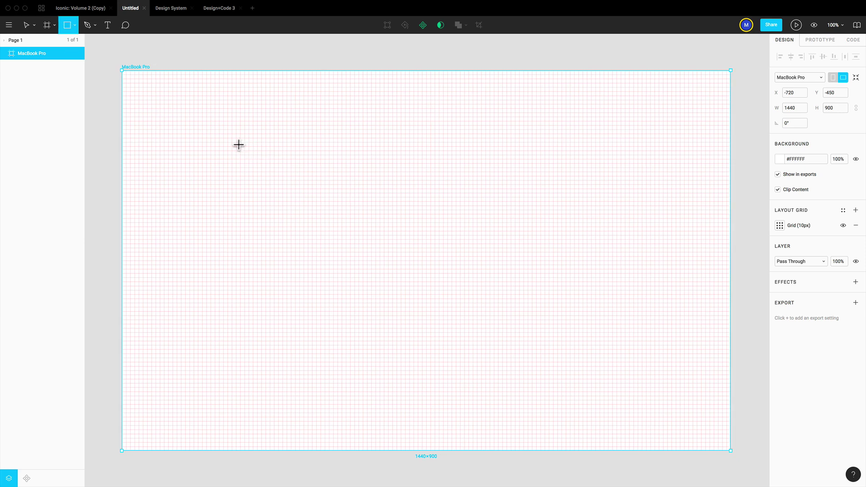
drag(163, 93, 407, 244)
mouse_move(333, 193)
mouse_down()
mouse_move(303, 185)
mouse_move(291, 169)
mouse_move(321, 193)
mouse_move(299, 194)
mouse_up()
drag(307, 157, 345, 160)
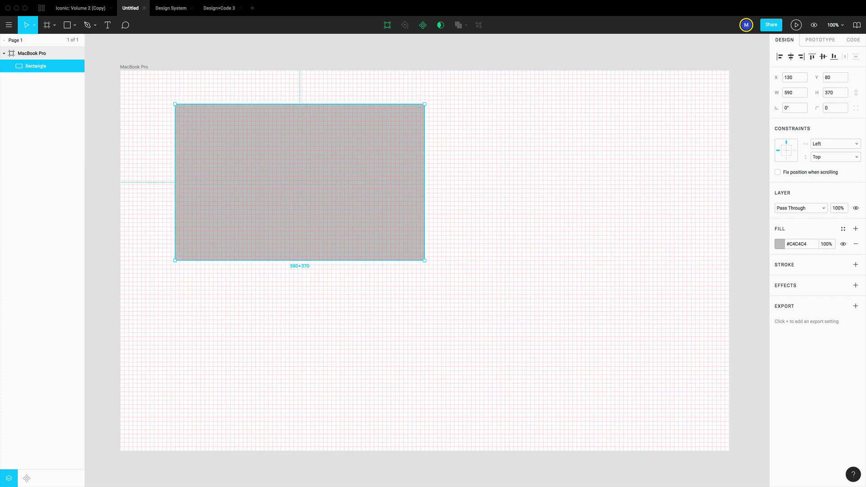
Set the rectangle's width to 200% of its current value.
click(798, 93)
click(798, 93)
key(BackSpace)
key(BackSpace)
key(BackSpace)
text(200%)
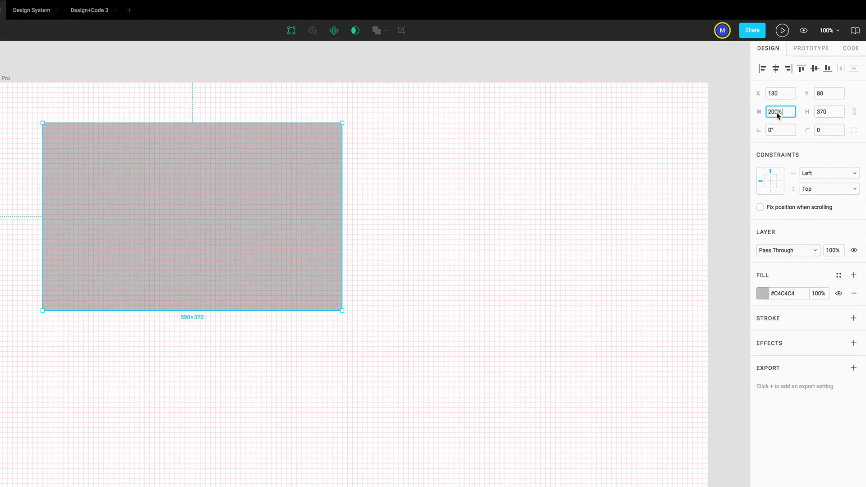
key(Return)
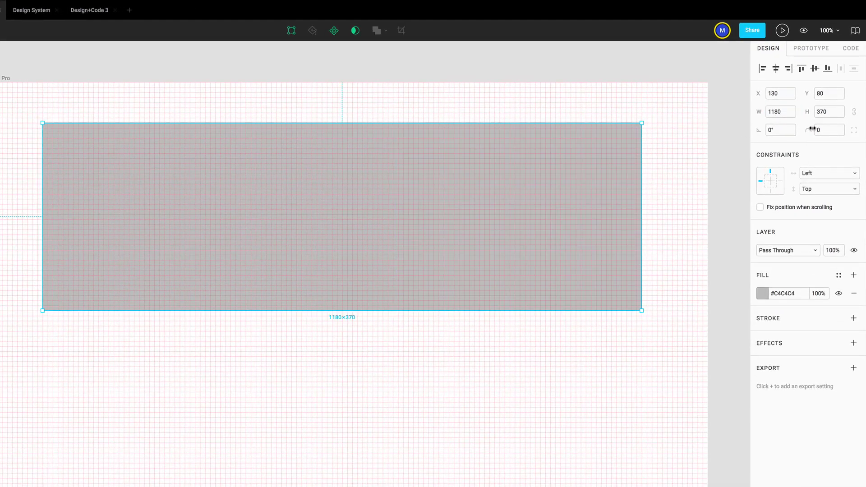
Halve the rectangle's width by appending /2 to its width value.
click(785, 117)
click(788, 115)
text(/2)
key(Return)
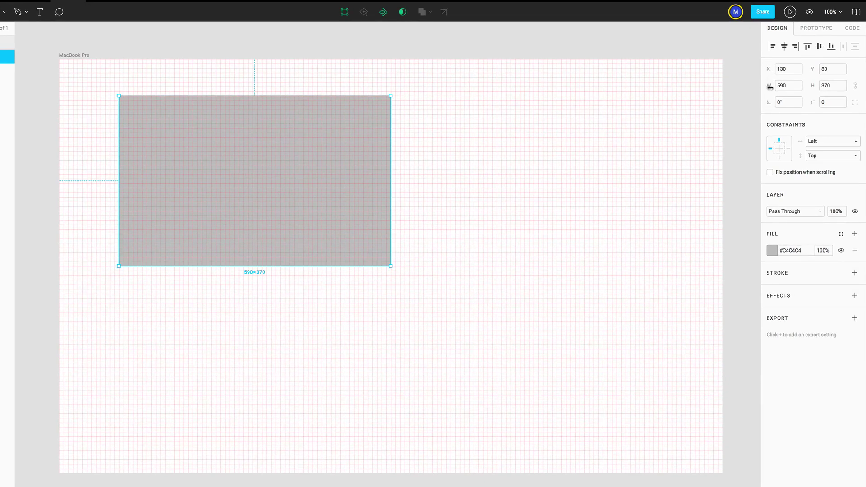
Move the rectangle to the frame's upper-left corner and stretch it to cover the whole frame at 1440×900.
mouse_move(769, 85)
mouse_down()
mouse_move(799, 87)
mouse_move(712, 89)
mouse_move(850, 88)
mouse_move(724, 92)
mouse_move(763, 92)
mouse_up()
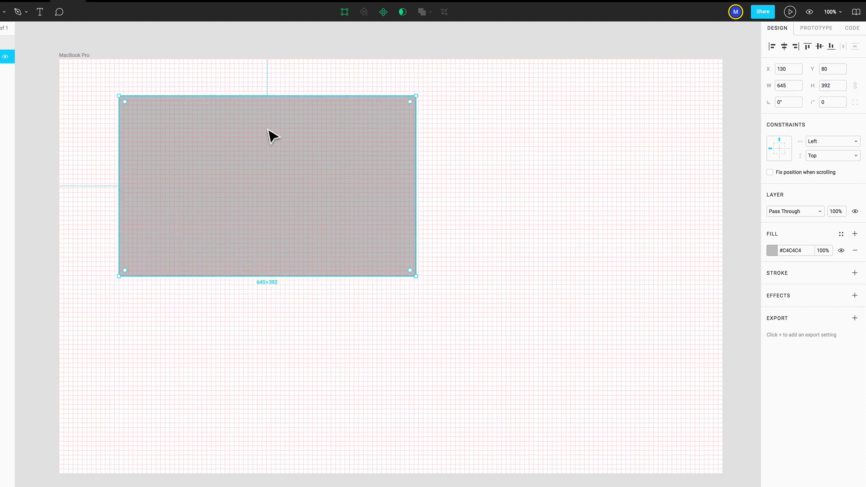
drag(228, 162, 167, 120)
drag(359, 245, 728, 424)
drag(730, 448, 734, 475)
key(Escape)
key(shift+1)
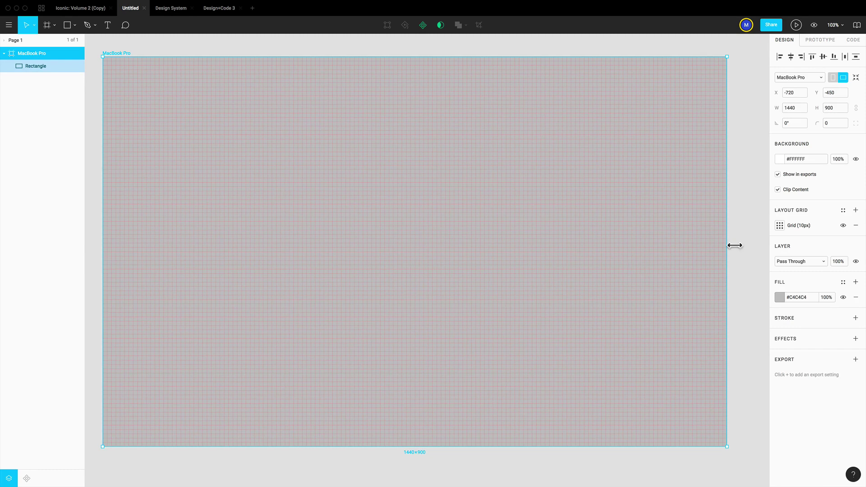
click(747, 237)
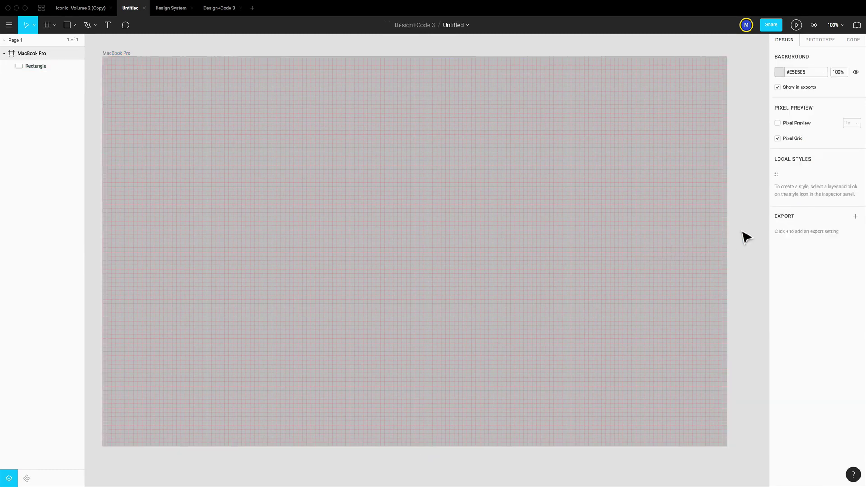
Select the frame and the rectangle separately, ending with only the Rectangle layer inside the MacBook Pro frame selected.
click(657, 239)
click(754, 231)
click(688, 231)
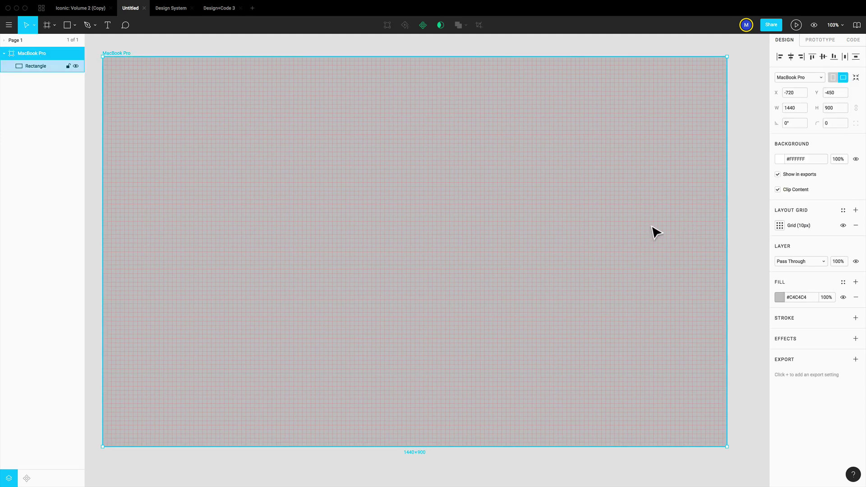
click(27, 67)
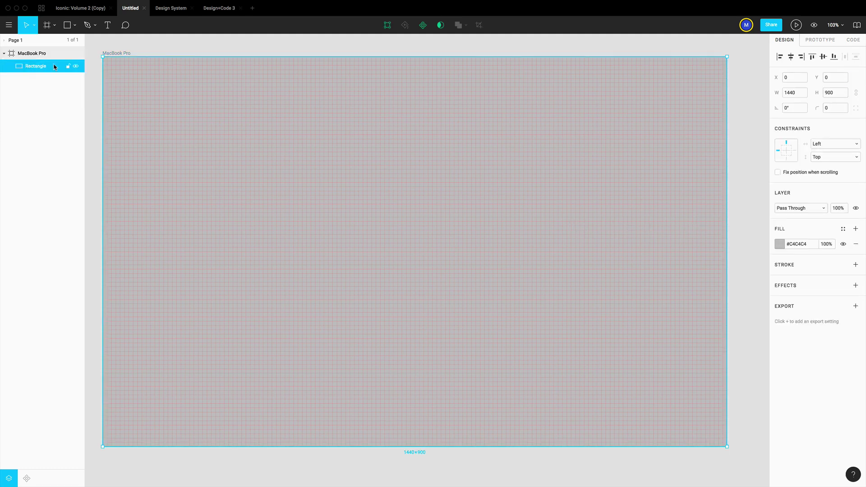
click(189, 53)
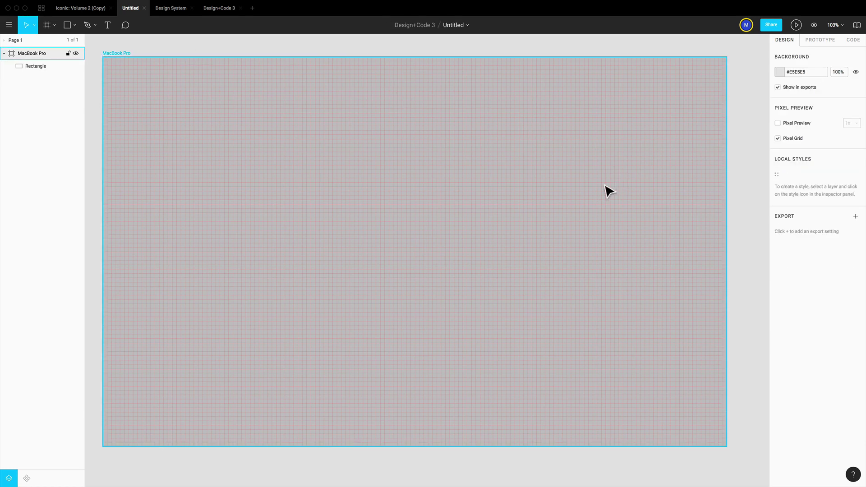
click(451, 181)
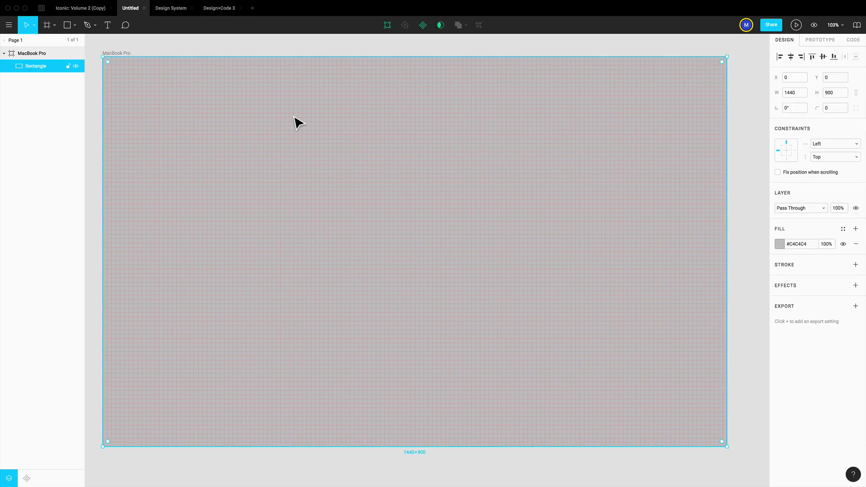
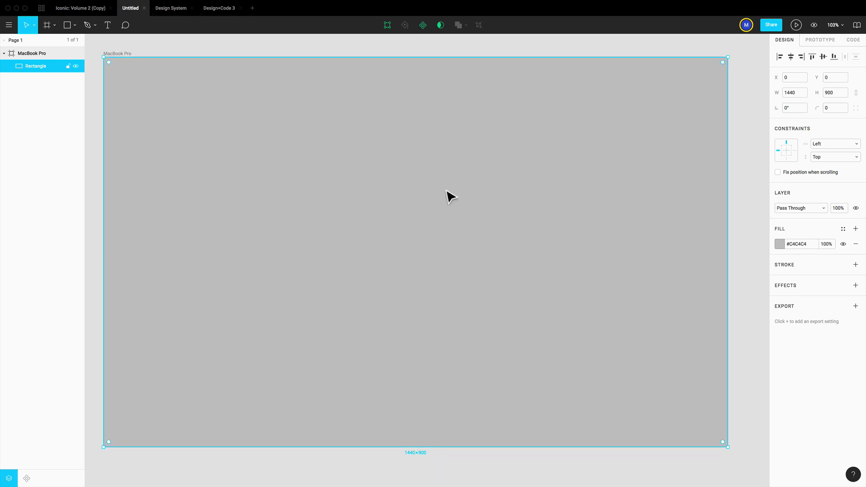
Set the rectangle's solid fill to black, #000000, and check the available colour palettes.
click(780, 246)
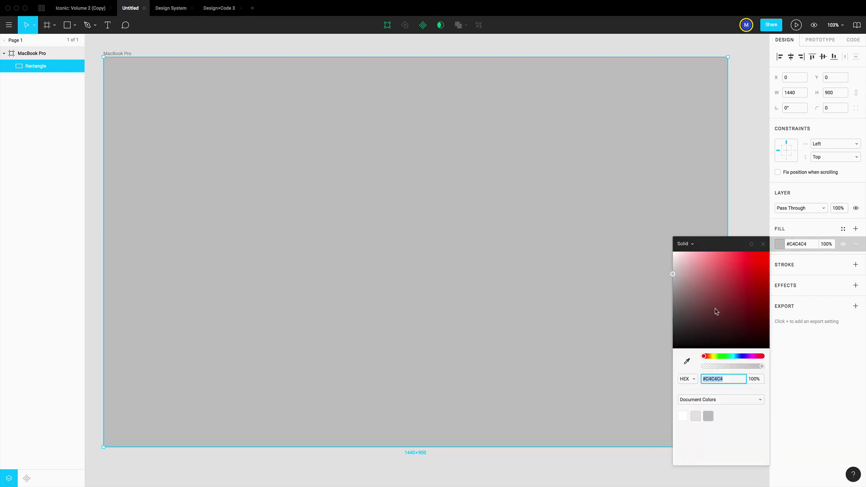
drag(716, 311, 658, 367)
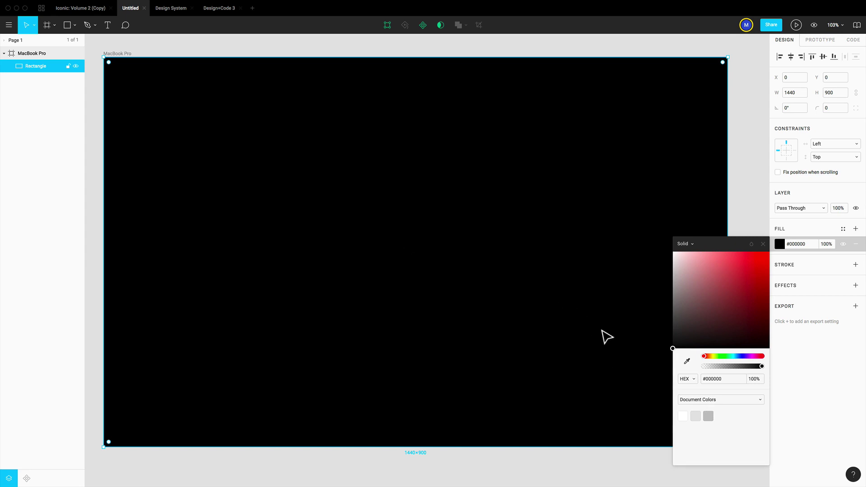
click(727, 401)
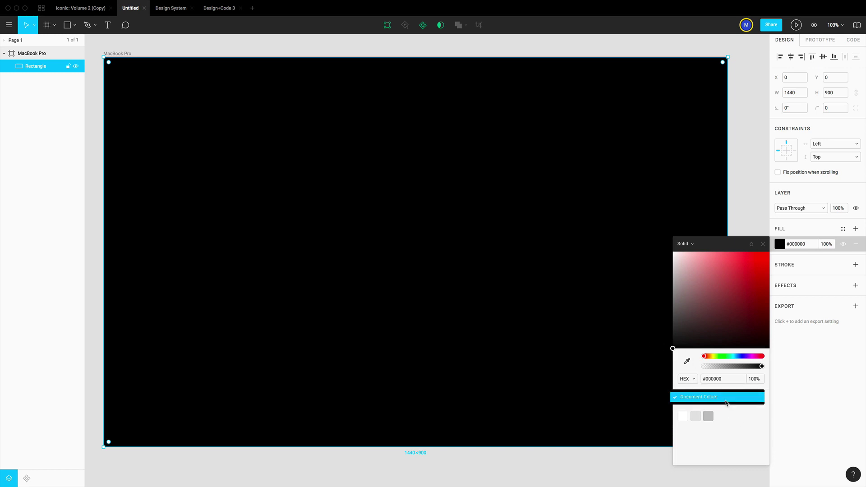
click(733, 425)
click(721, 397)
click(744, 425)
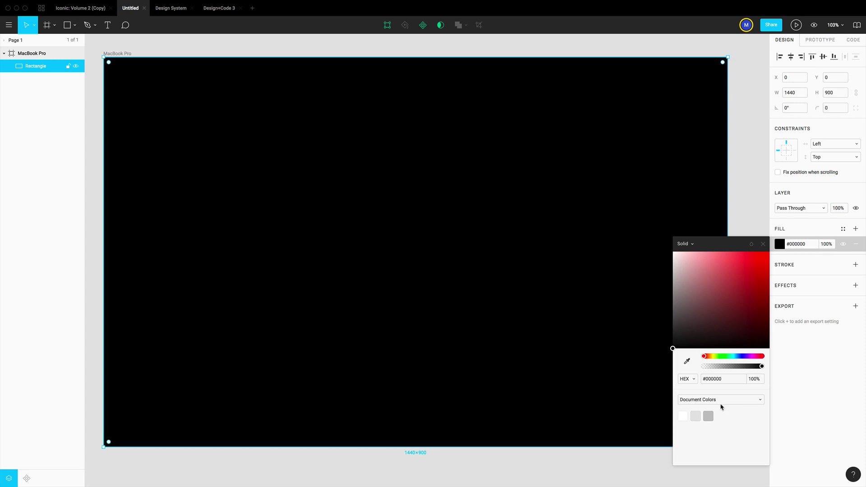
click(724, 404)
click(732, 424)
Try linear, radial, angular and diamond gradients as the rectangle's fill.
click(685, 244)
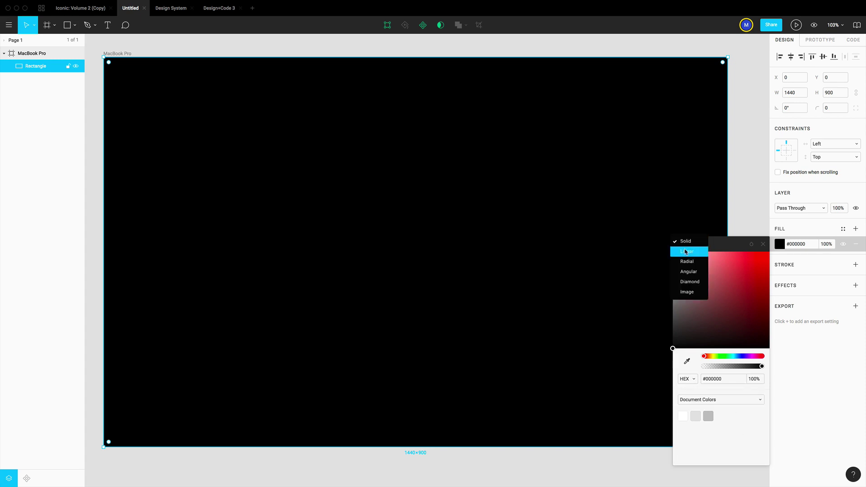
click(685, 251)
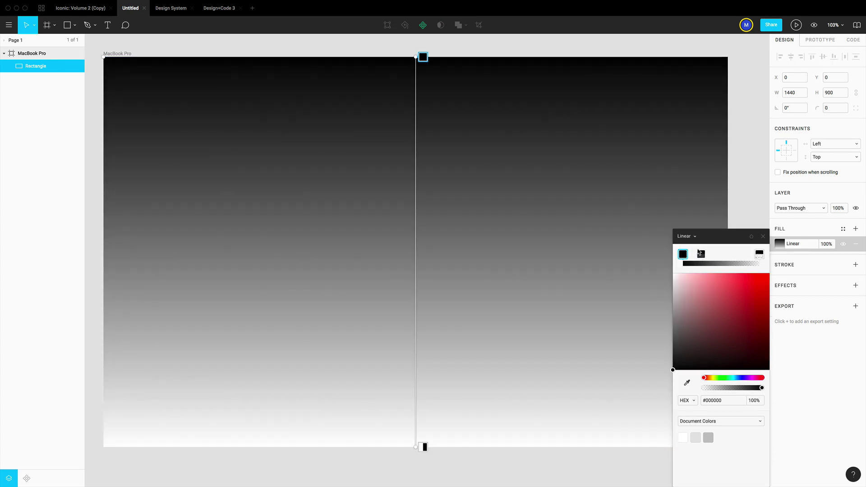
click(690, 238)
click(690, 235)
click(690, 237)
click(698, 245)
click(686, 237)
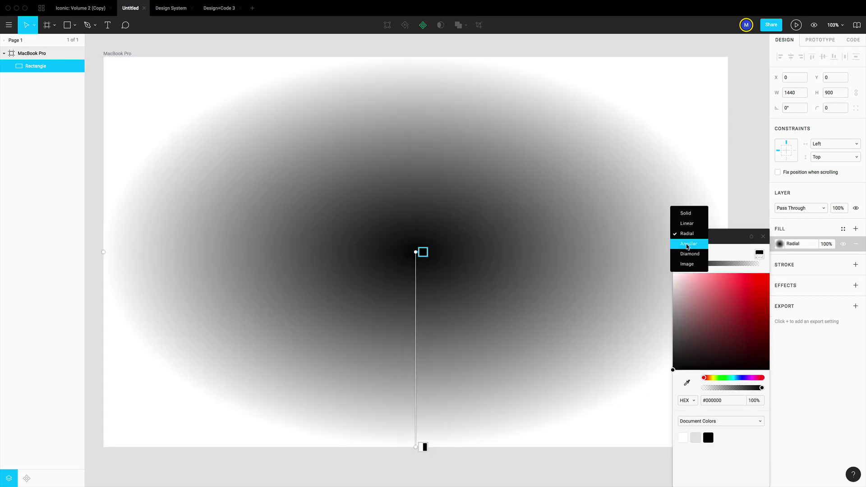
click(688, 244)
click(688, 238)
click(697, 249)
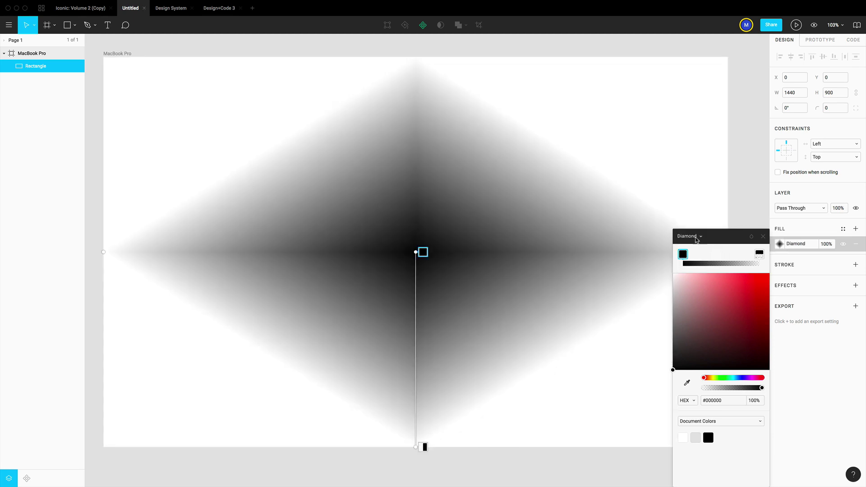
Change the rectangle's fill to an image and load background1.jpg from the figma-assets folder in Downloads.
click(689, 236)
click(689, 244)
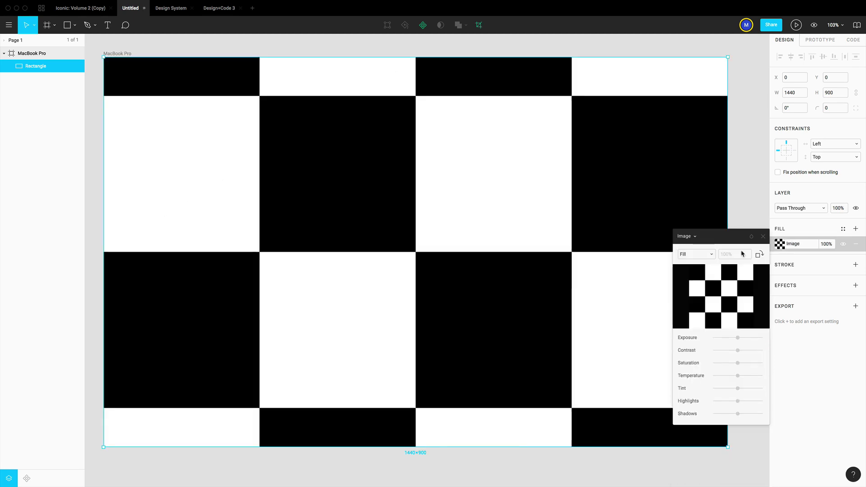
mouse_move(722, 299)
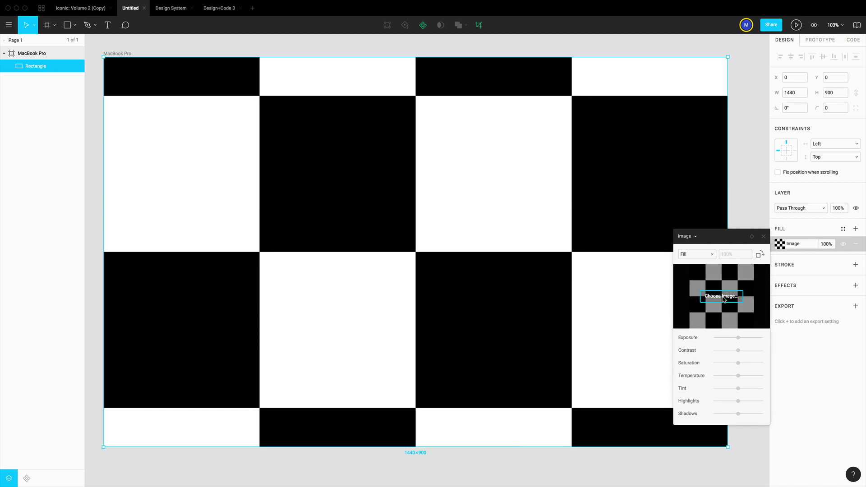
click(722, 296)
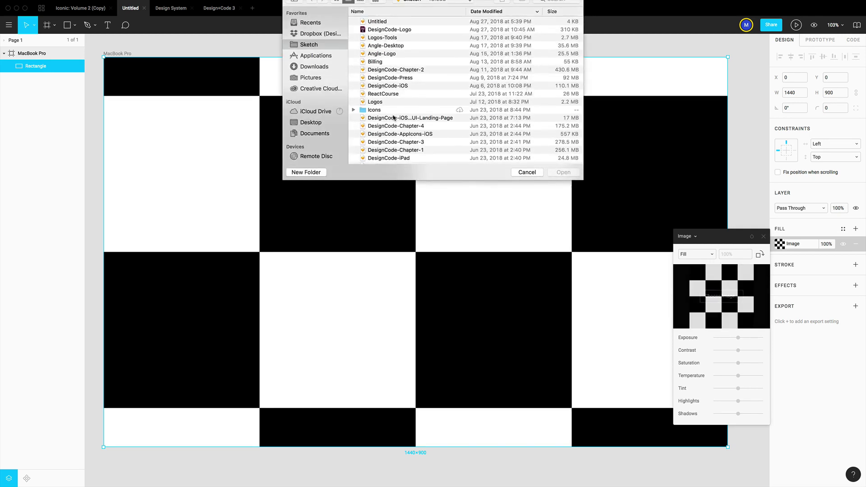
click(330, 67)
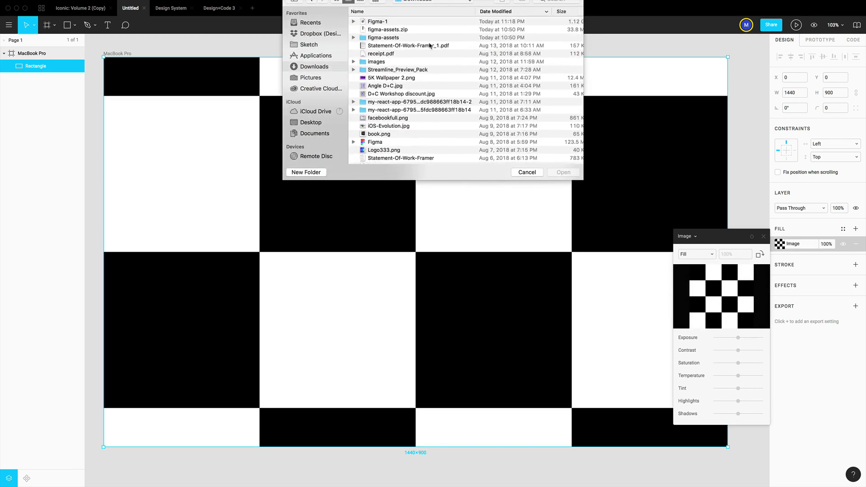
click(391, 37)
double_click(382, 45)
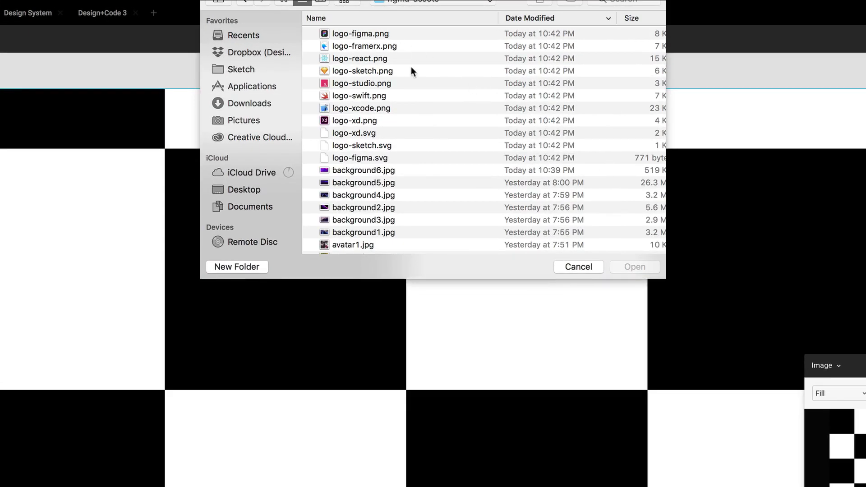
scroll(427, 170, down, 4)
click(404, 111)
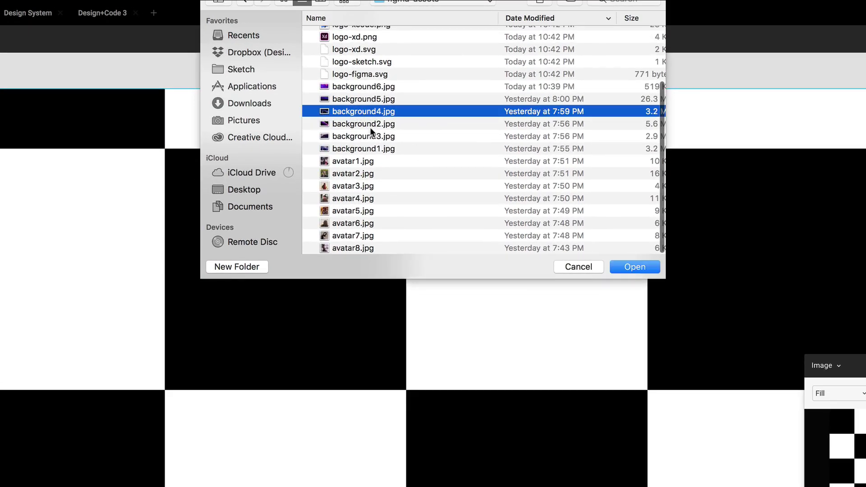
double_click(372, 148)
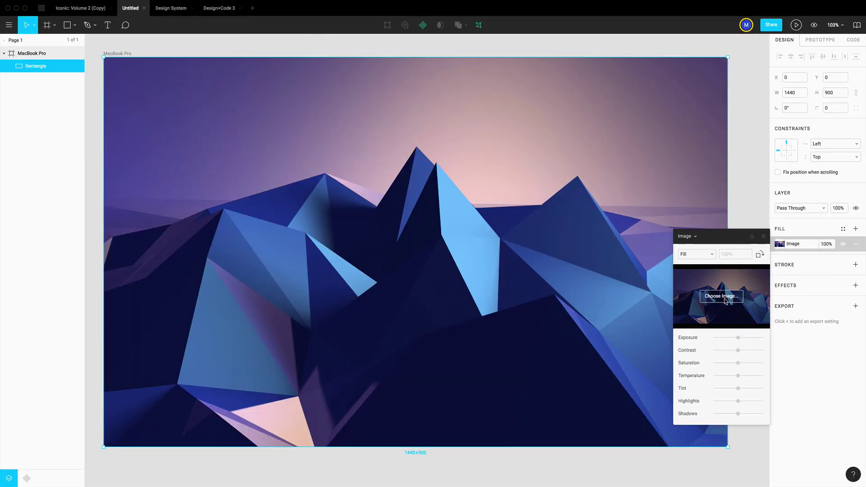
Set the rectangle's image fill mode to Fit.
click(702, 256)
click(701, 263)
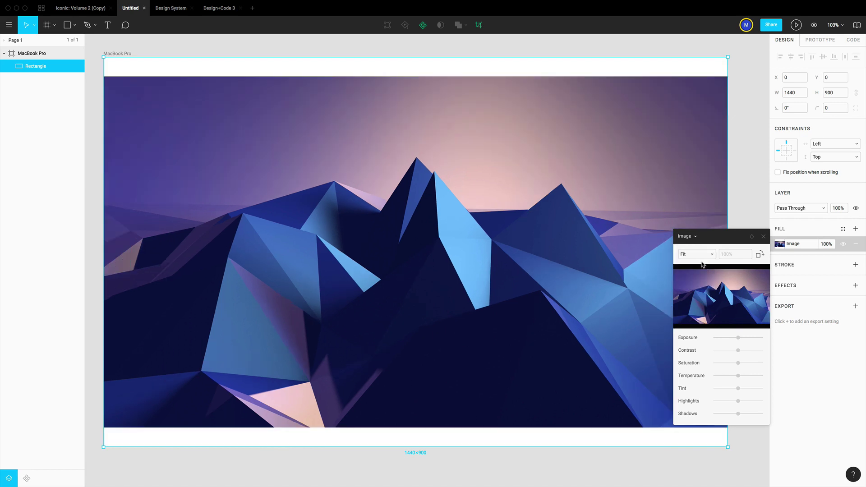
Try the Tile mode for the rectangle's image fill.
click(701, 256)
click(701, 260)
click(701, 256)
click(702, 258)
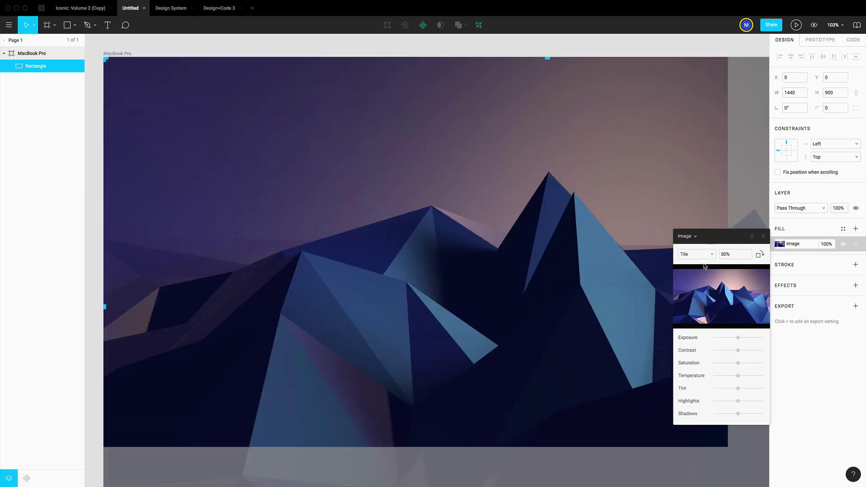
Set the rectangle's image fill mode to Fill and close the fill settings.
click(696, 256)
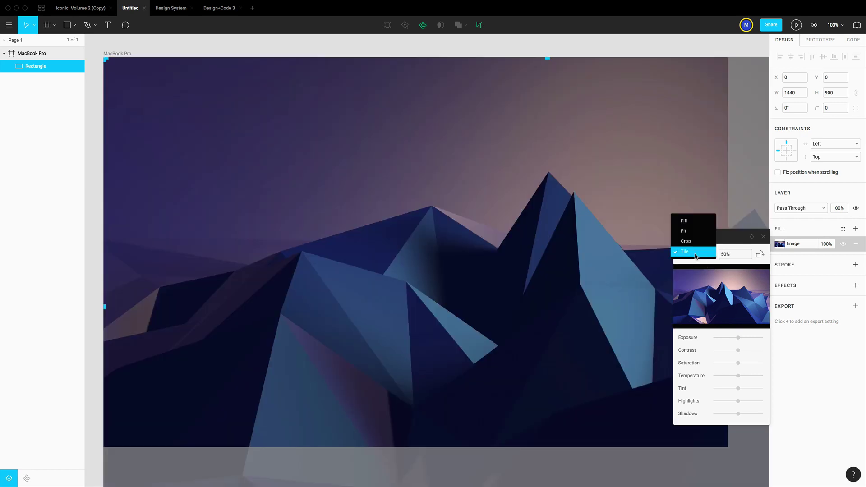
click(693, 223)
mouse_move(737, 338)
mouse_down()
mouse_move(758, 338)
mouse_move(717, 339)
mouse_move(750, 341)
mouse_move(729, 341)
mouse_move(737, 341)
mouse_up()
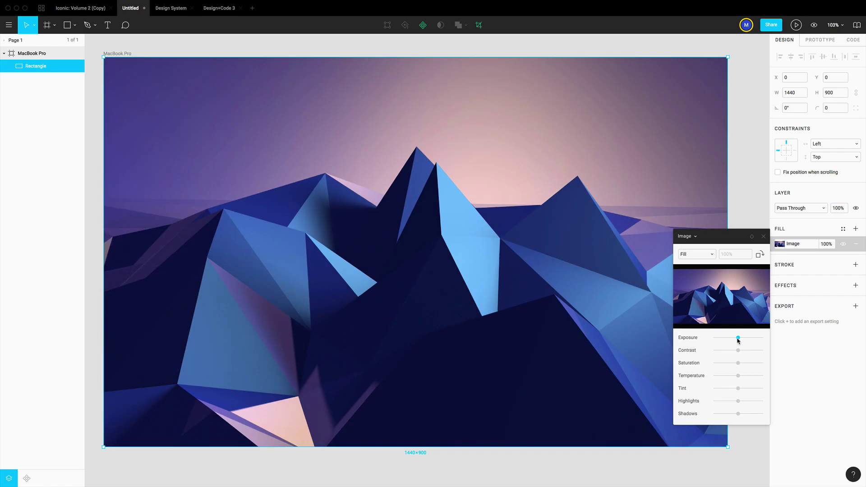
click(763, 244)
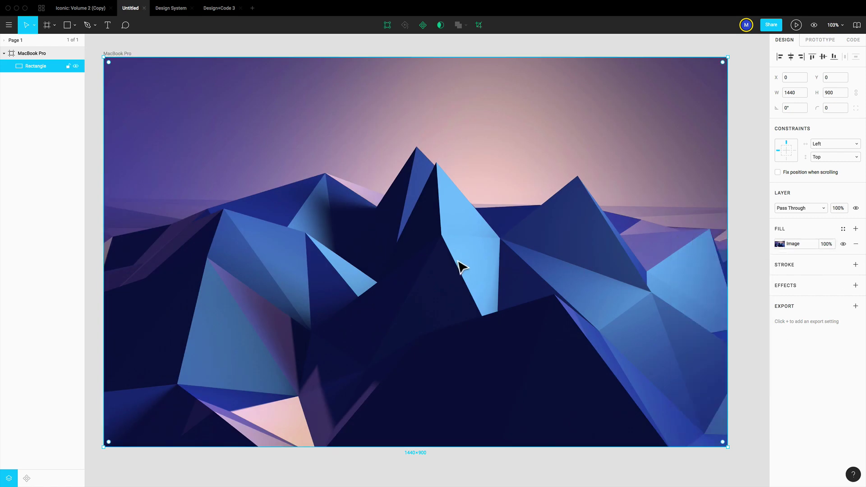
Add a text layer reading "Learn to design and code modern apps" over the mountains in the MacBook Pro frame.
key(t)
click(391, 207)
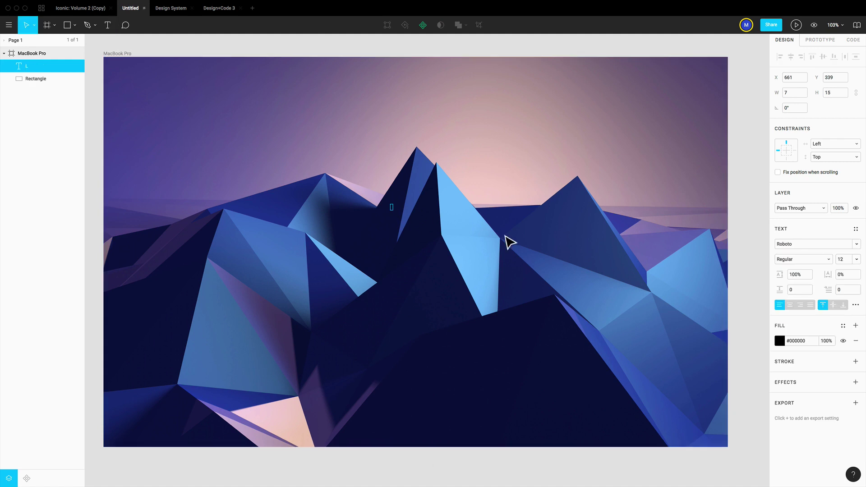
text(Learn to design and code moder)
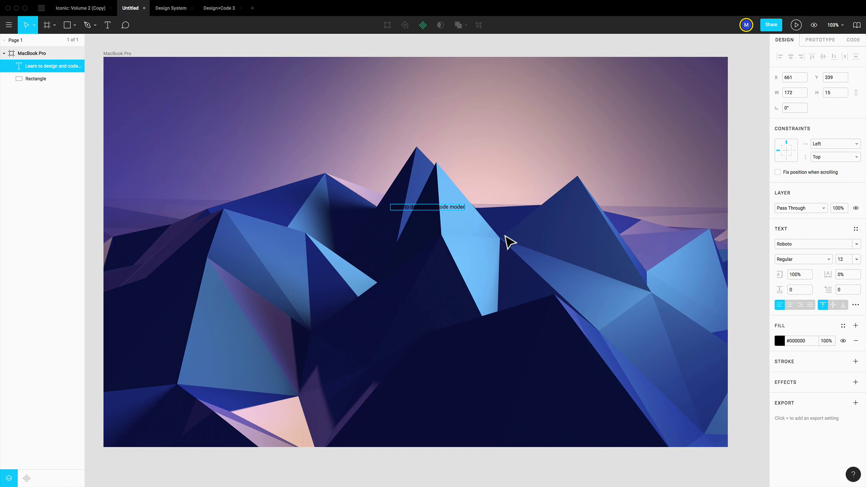
text(n apps)
key(Escape)
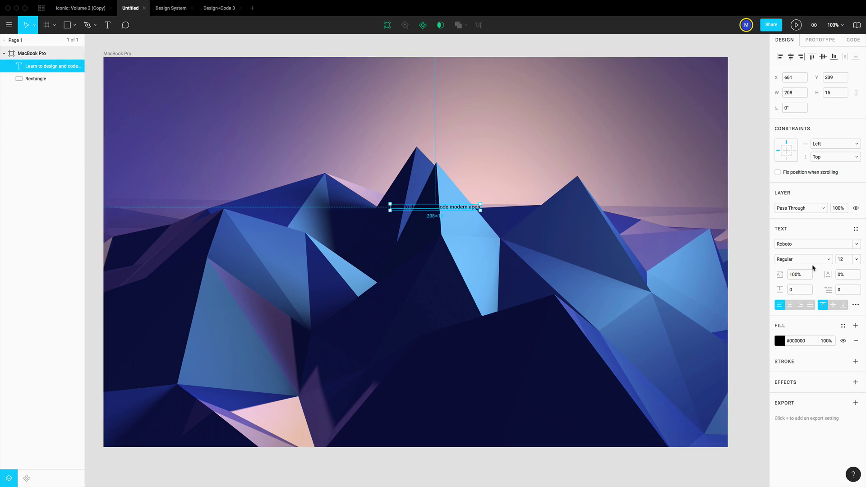
Set the headline's font size to 60 and move it to about X 200, Y 349 in the frame.
click(843, 260)
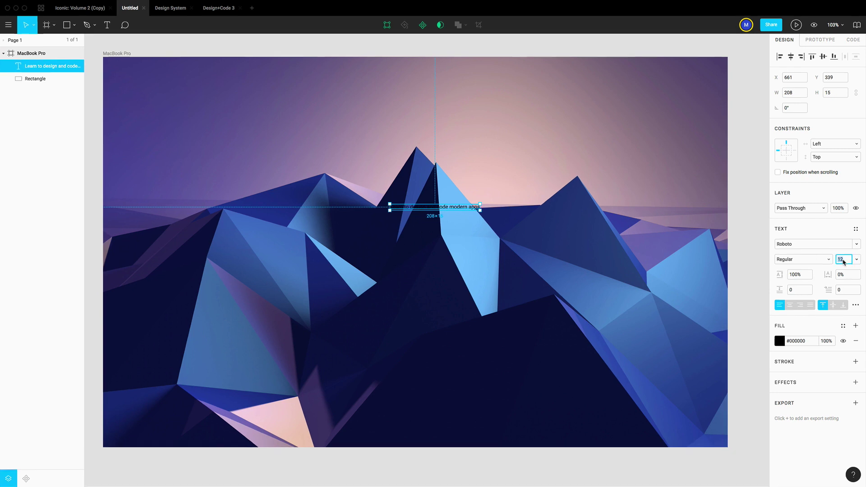
text(60)
key(Return)
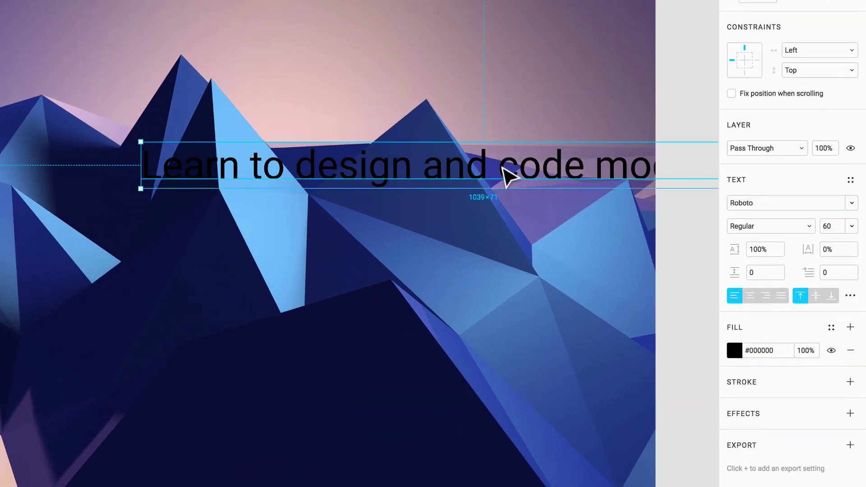
drag(507, 174, 210, 194)
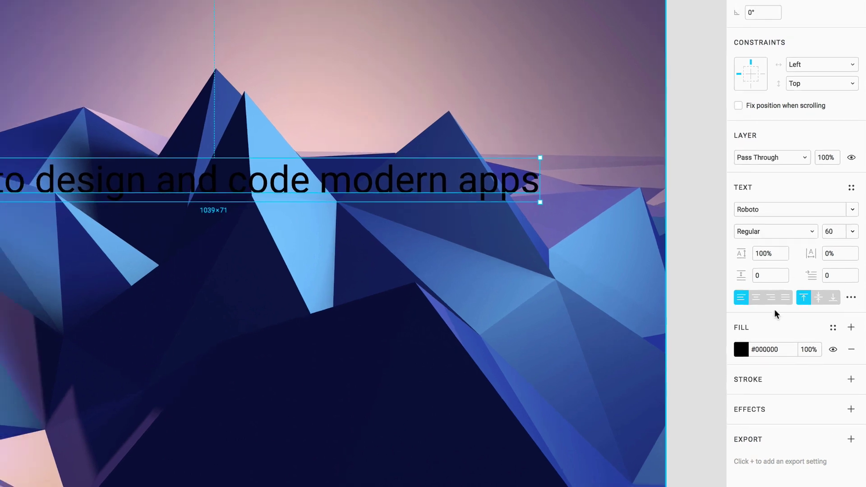
Set the headline's fill colour to white, #FFFFFF.
click(735, 351)
text(FFFFFF)
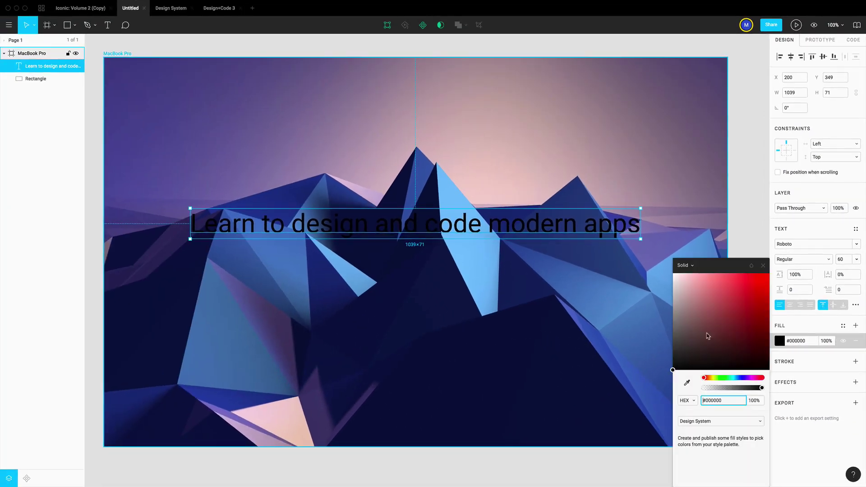
key(Return)
click(824, 453)
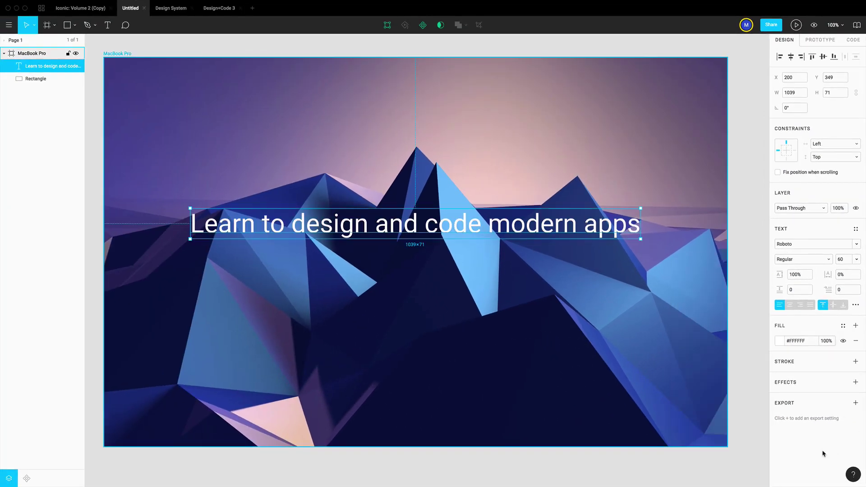
Change the headline's font to SF Pro Display in Bold.
click(802, 245)
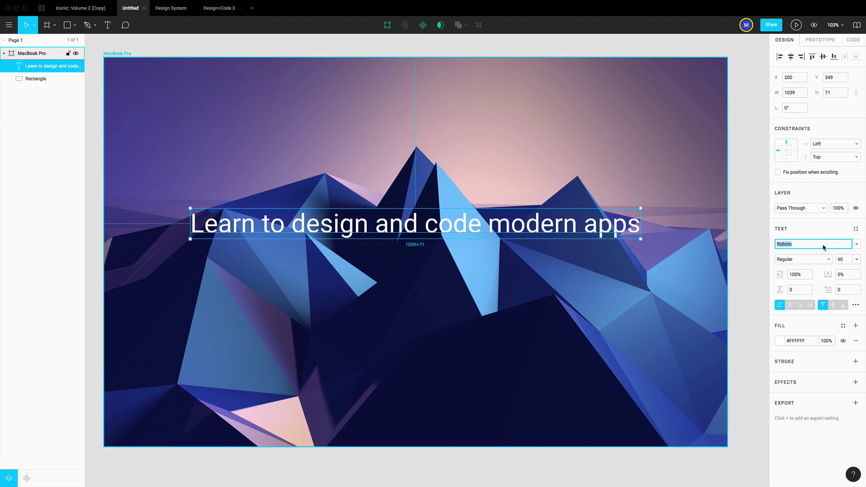
text(SF Compact Display)
click(851, 245)
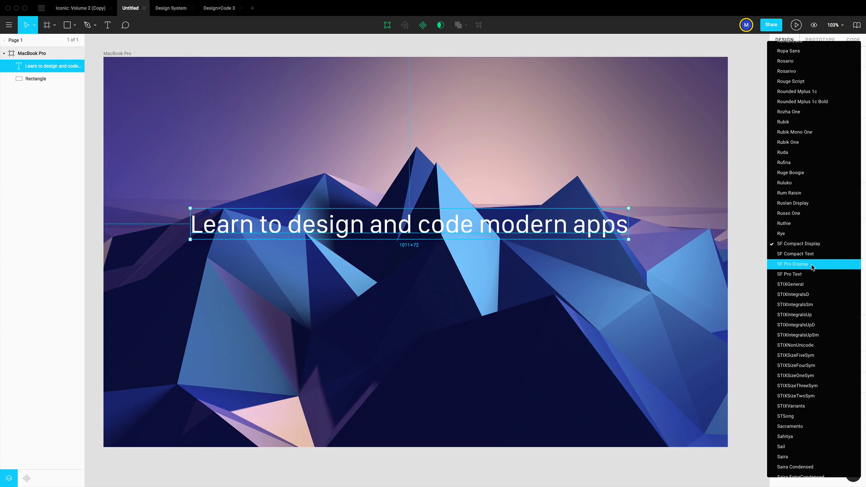
click(812, 268)
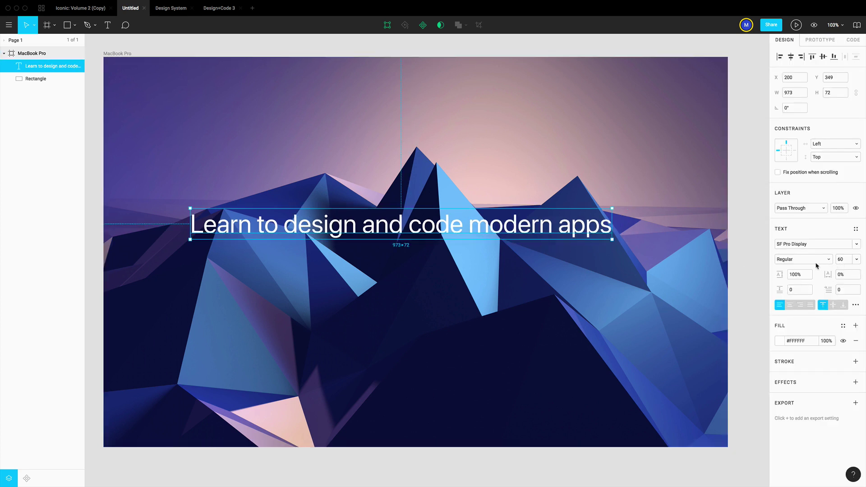
click(817, 264)
click(797, 292)
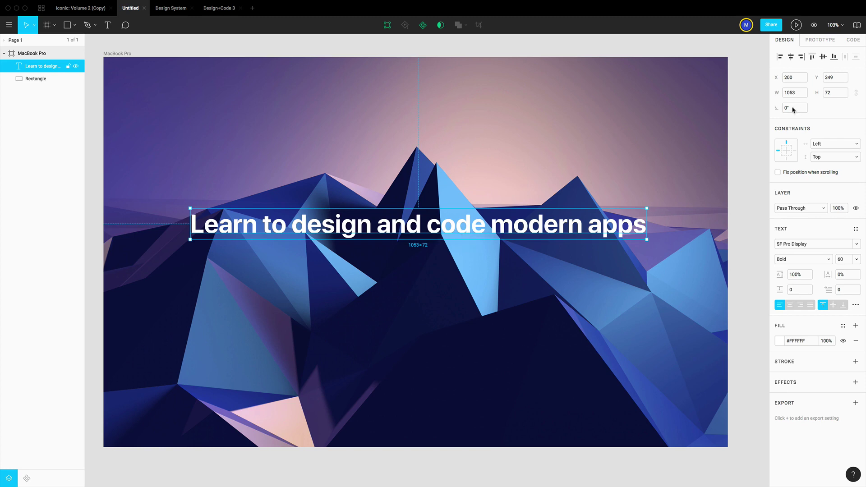
Set the headline text box's width to 500.
click(797, 93)
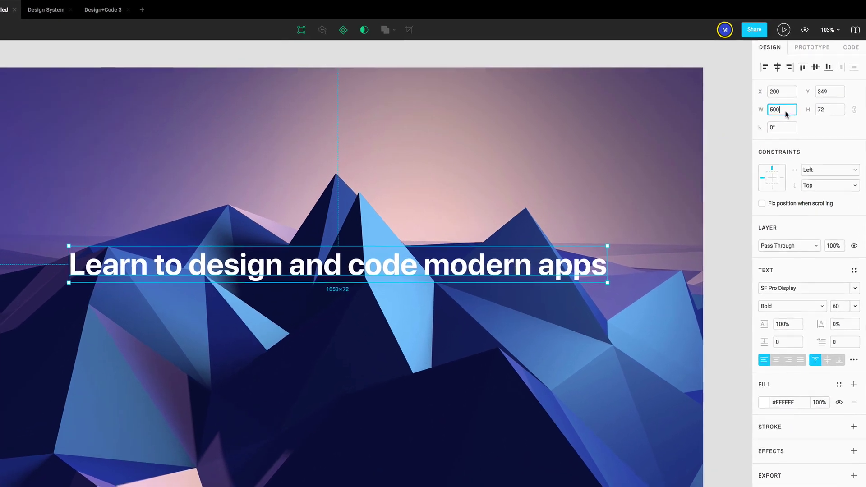
text(500)
key(Return)
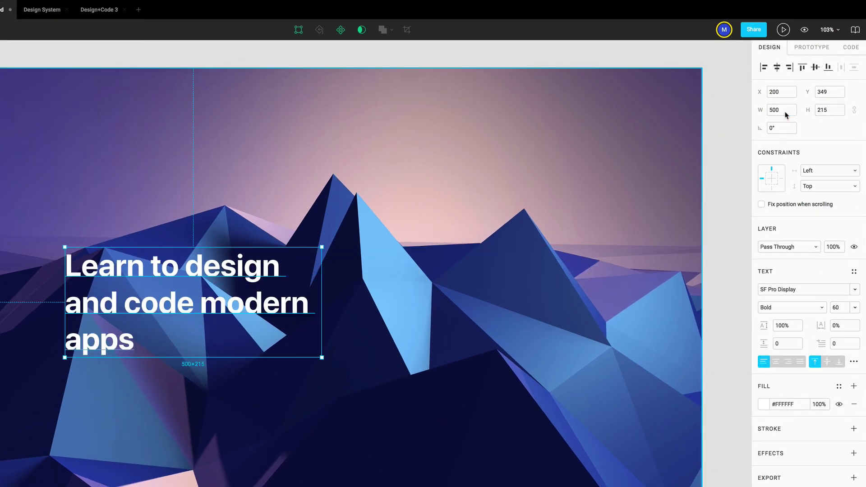
Centre-align the headline's text and centre its box horizontally and vertically in the frame.
click(776, 361)
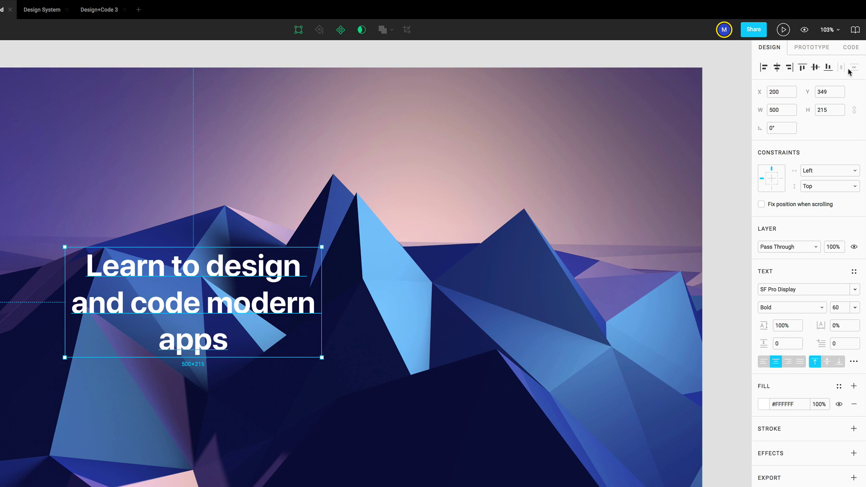
click(777, 69)
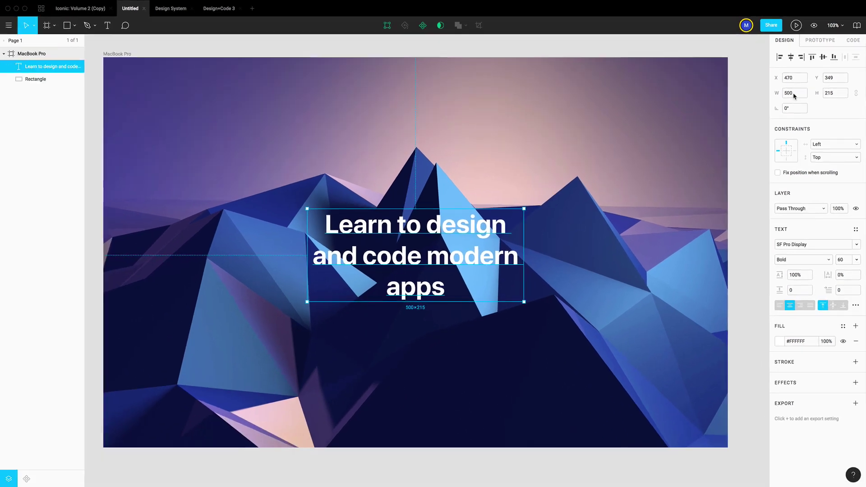
click(824, 57)
key(shift+0)
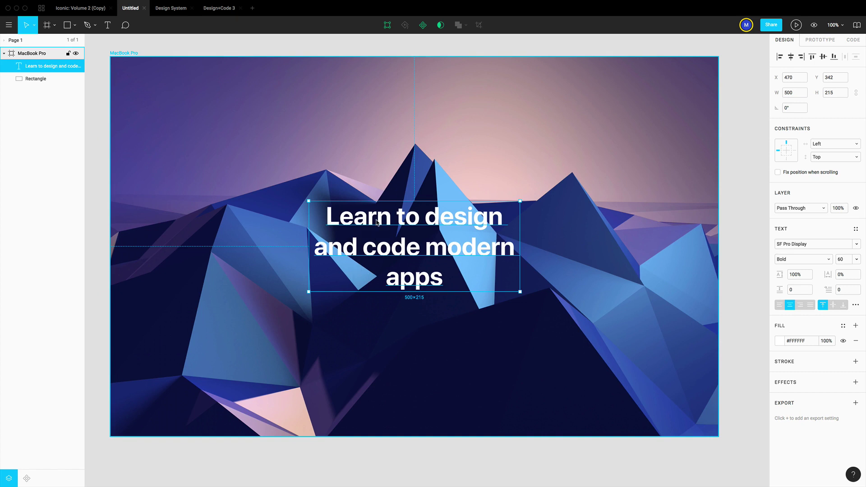
Insert a line break after "Learn to" in the headline so "design" starts a new line.
click(454, 284)
double_click(436, 240)
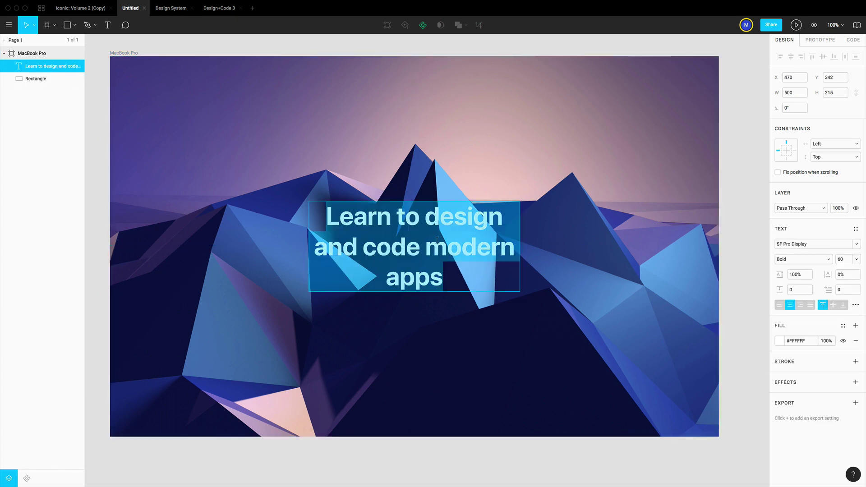
click(428, 221)
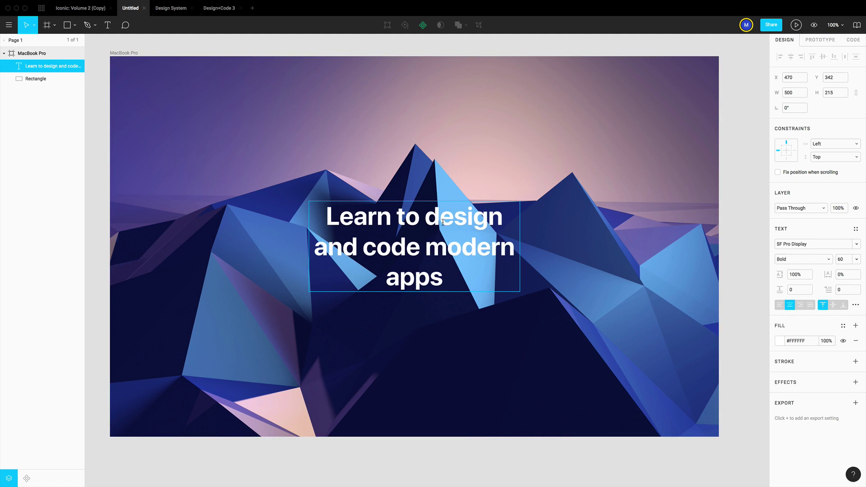
key(Return)
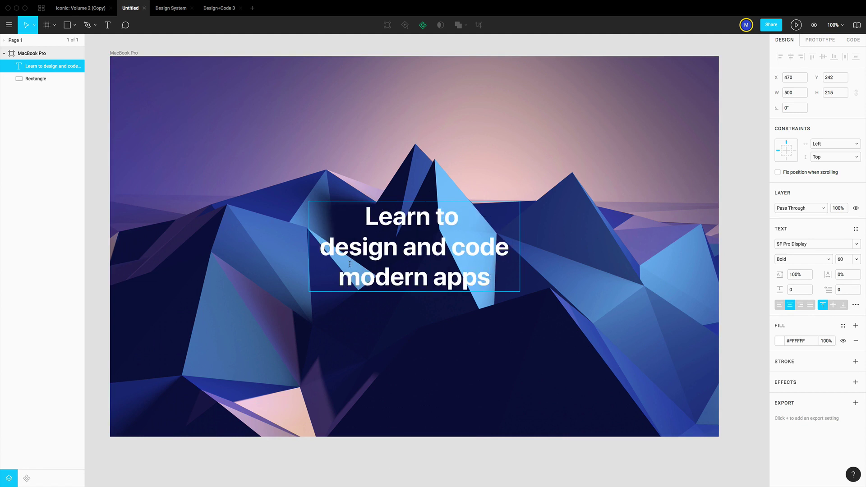
Colour only the words "modern apps" light blue by sampling the background mountain's blue and lightening it to #B8D9FF.
triple_click(442, 282)
click(443, 281)
click(492, 276)
drag(492, 276, 334, 270)
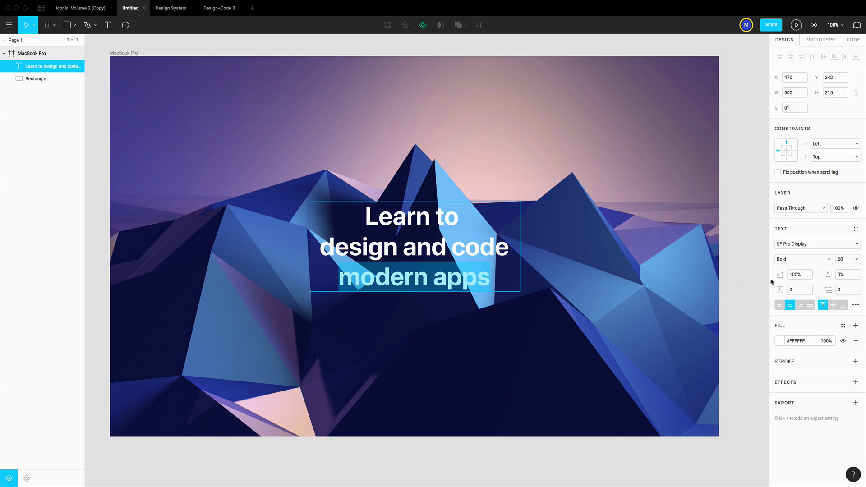
click(781, 342)
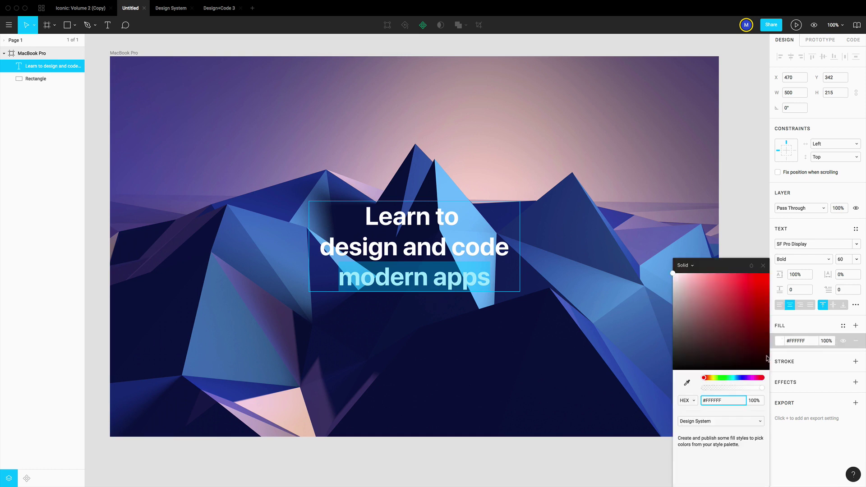
click(687, 384)
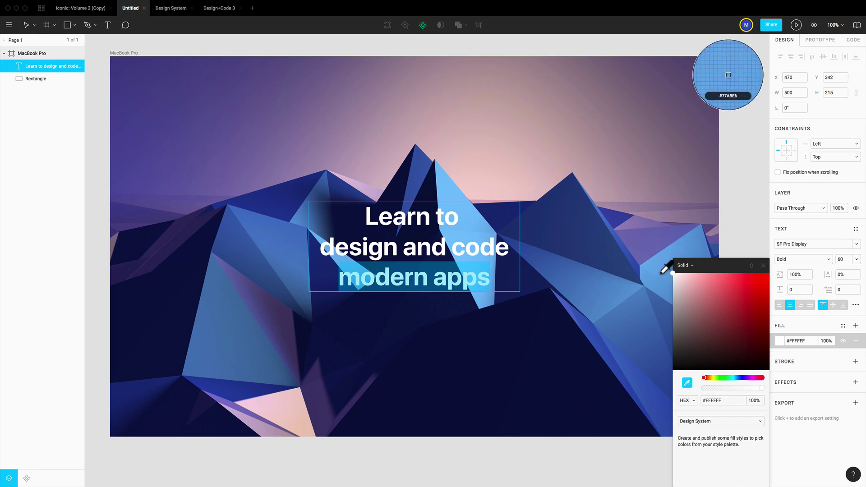
click(666, 266)
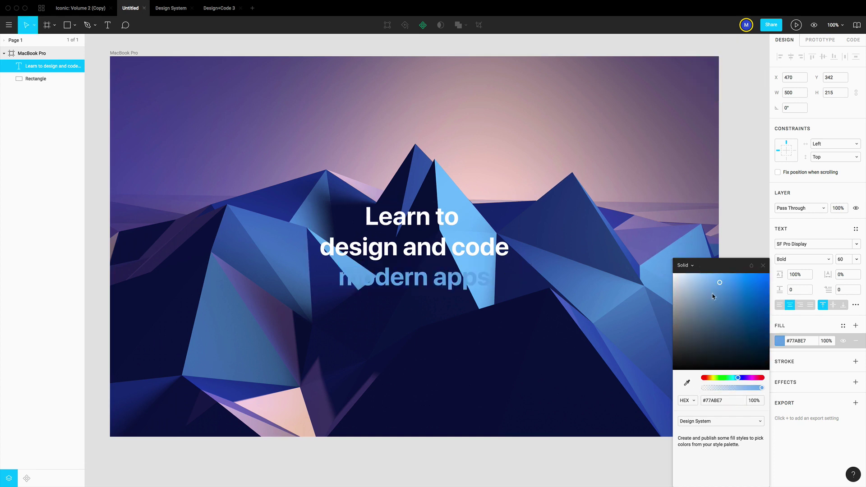
drag(713, 296, 701, 272)
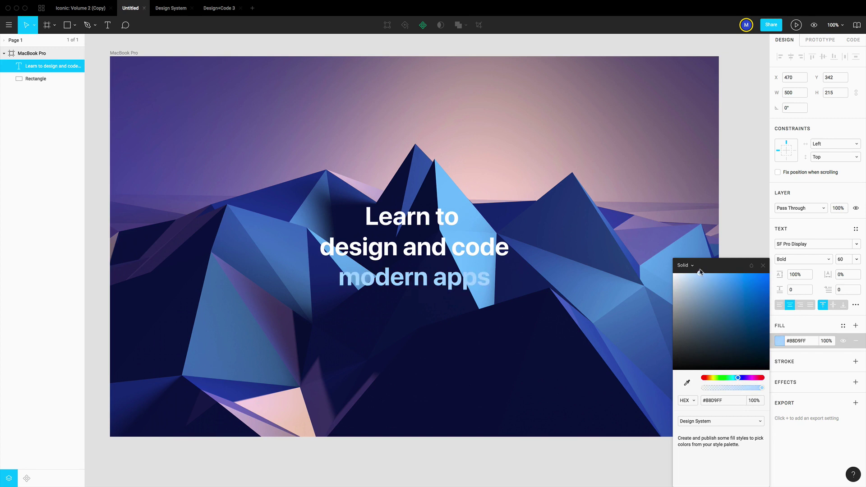
Change the fill of only the words "Learn to design and code" from solid to a linear gradient.
drag(319, 247, 528, 286)
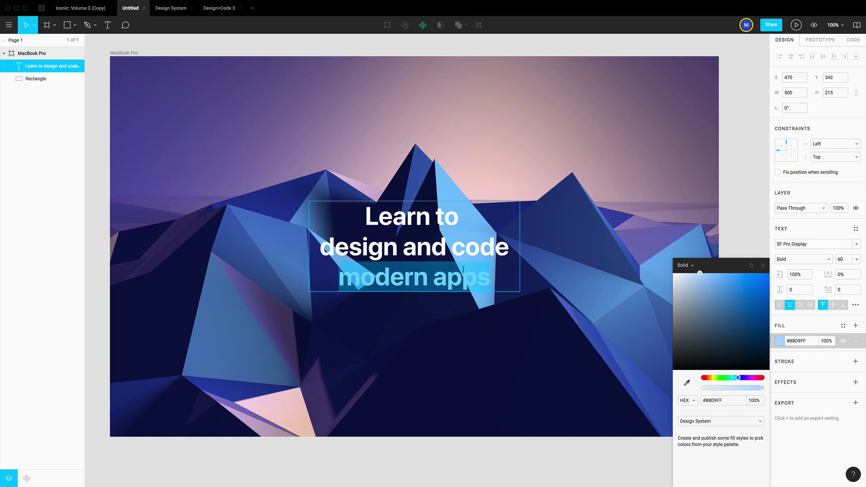
key(Escape)
click(507, 277)
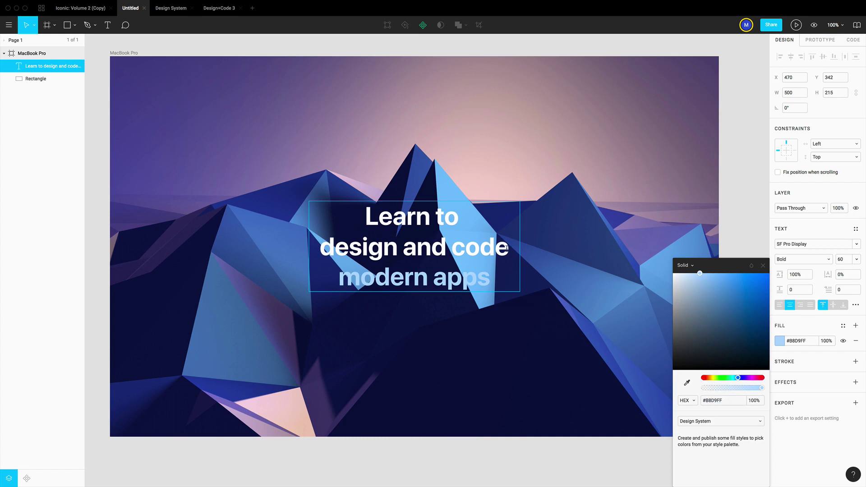
key(Up)
drag(502, 247, 364, 216)
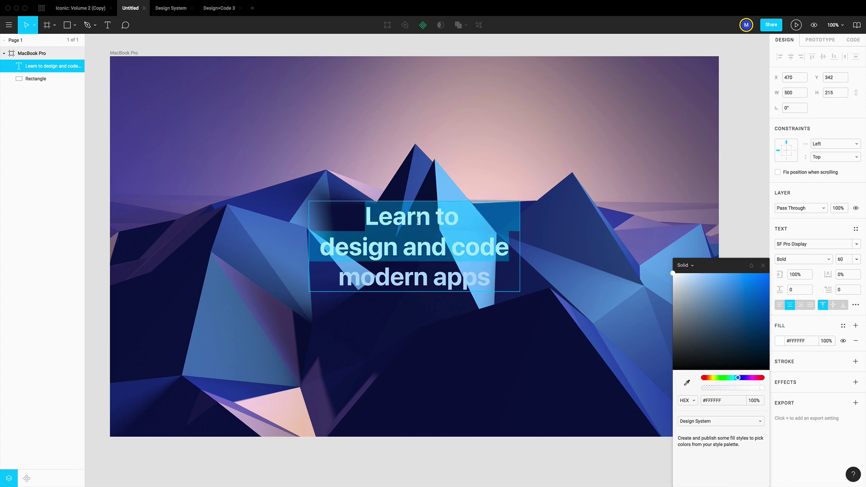
click(685, 267)
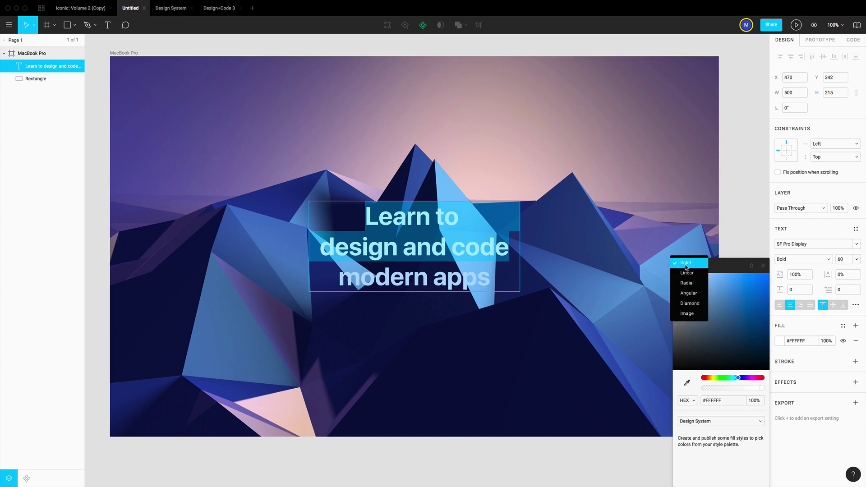
click(686, 273)
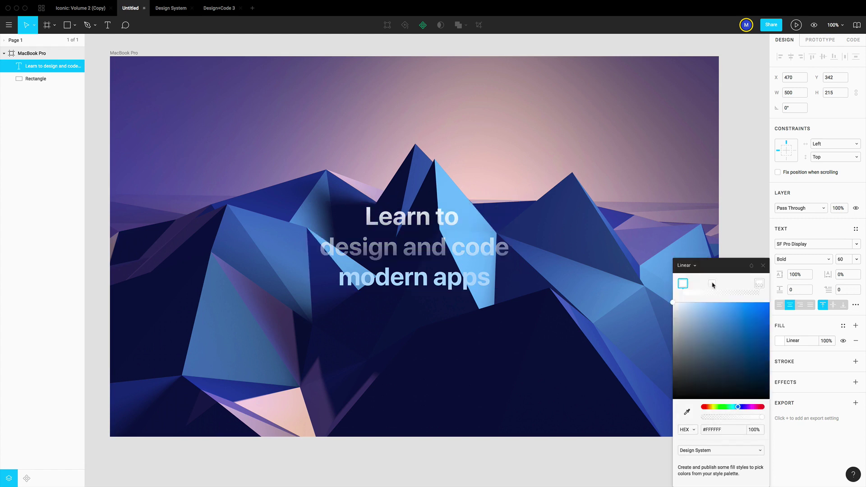
Reverse the linear gradient's stops so the white starts at 0% opacity and ends opaque, and select the first stop.
click(682, 284)
drag(682, 284, 766, 286)
click(683, 284)
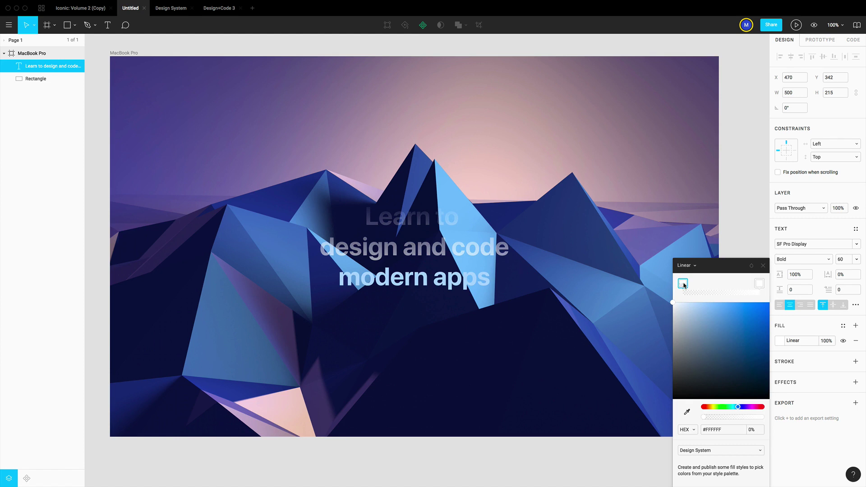
Set the first gradient stop of "Learn to design and code" to light blue #BFDBFB at 80% opacity and leave text editing.
drag(713, 416, 747, 420)
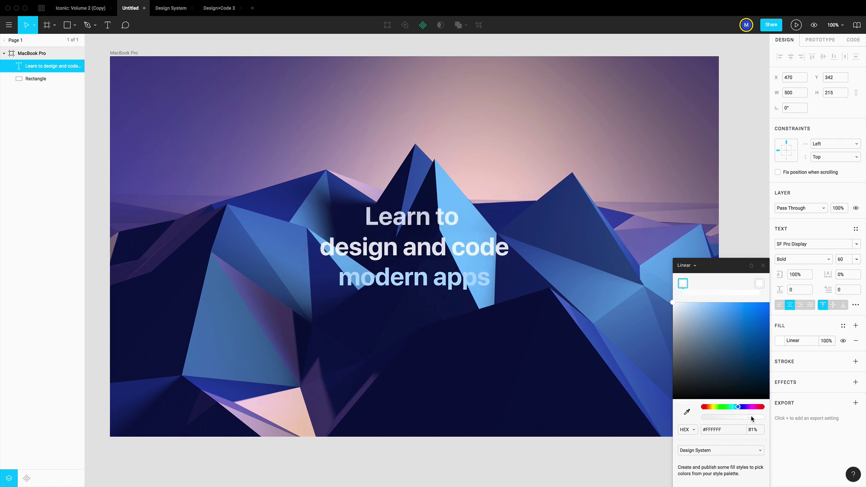
drag(752, 419, 750, 418)
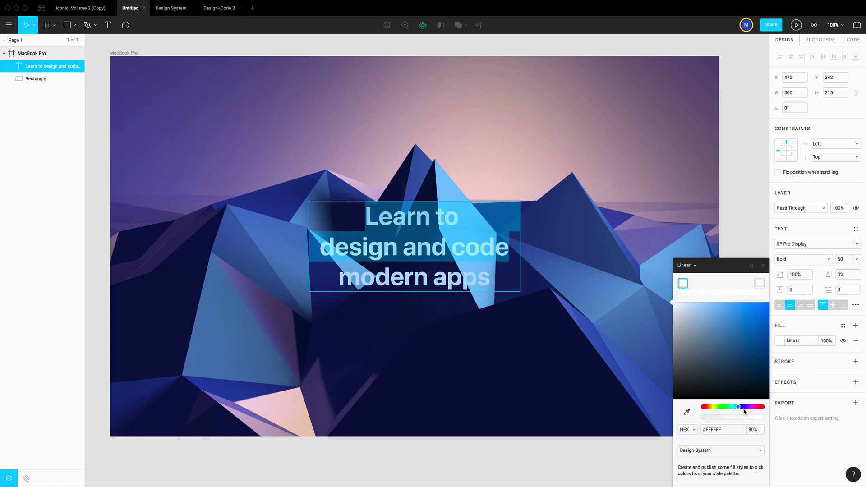
drag(704, 324, 697, 313)
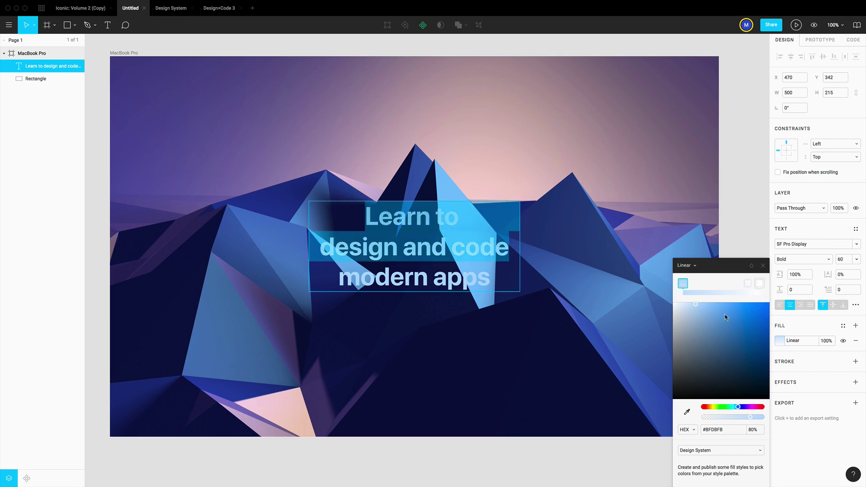
key(Escape)
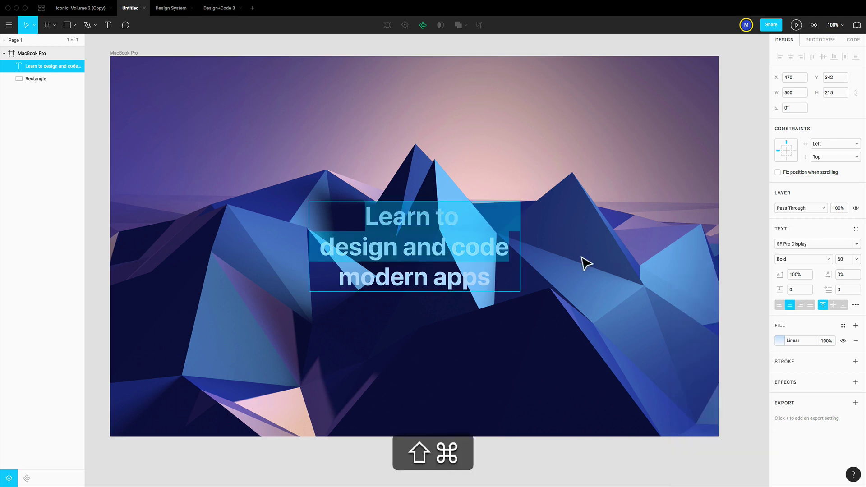
key(Escape)
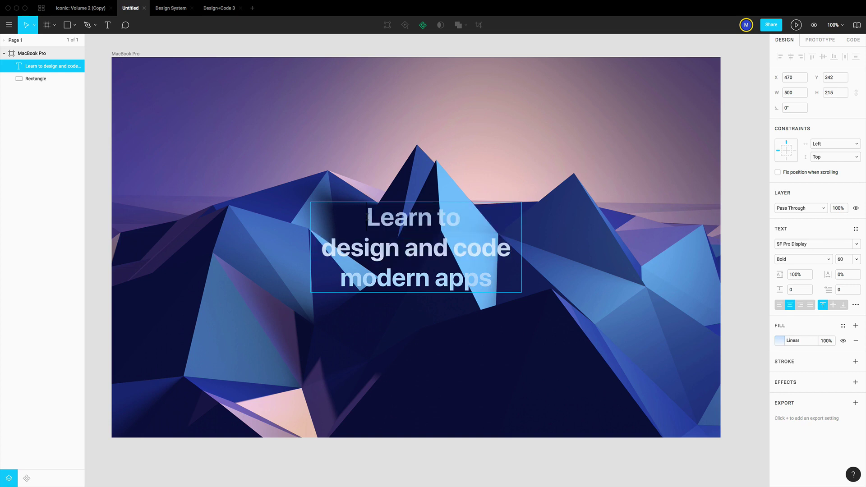
click(497, 278)
key(Escape)
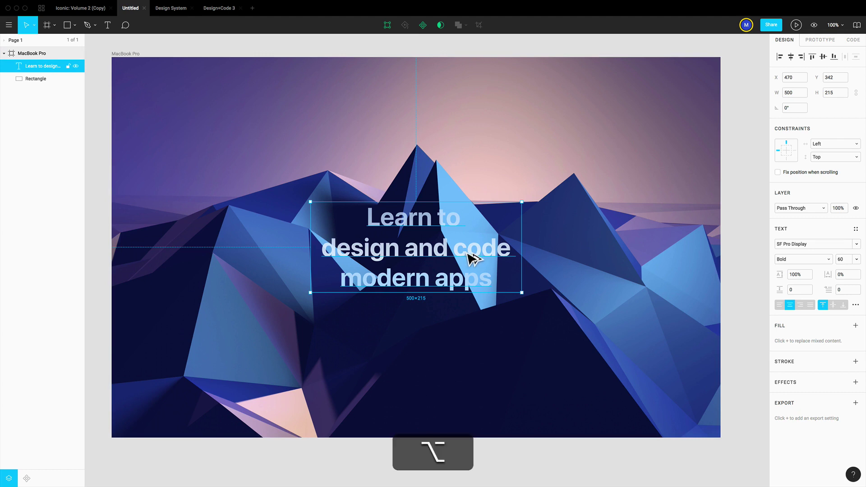
Duplicate the headline directly below itself and replace the copy's text with the pasted "Complete courses about the best tools and design systems..." description.
drag(465, 255, 366, 307)
double_click(467, 368)
key(super+v)
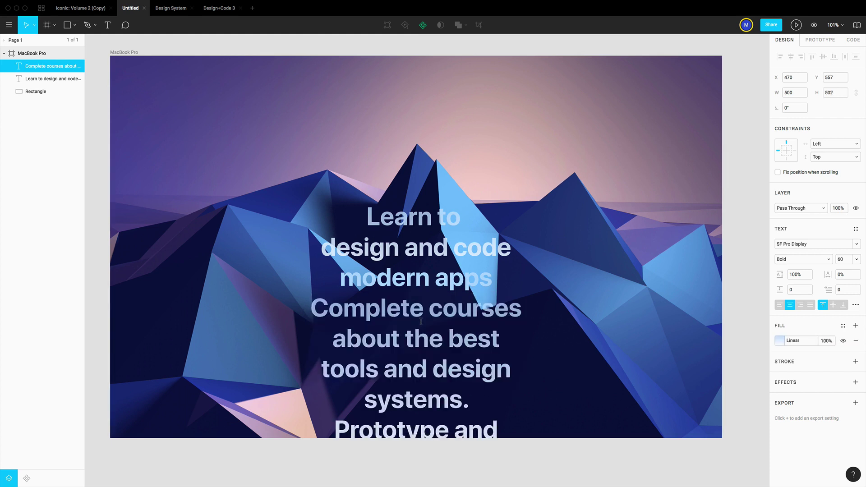
key(Escape)
Set the description text's font size to 30 and its weight to Regular.
scroll(488, 327, right, 1)
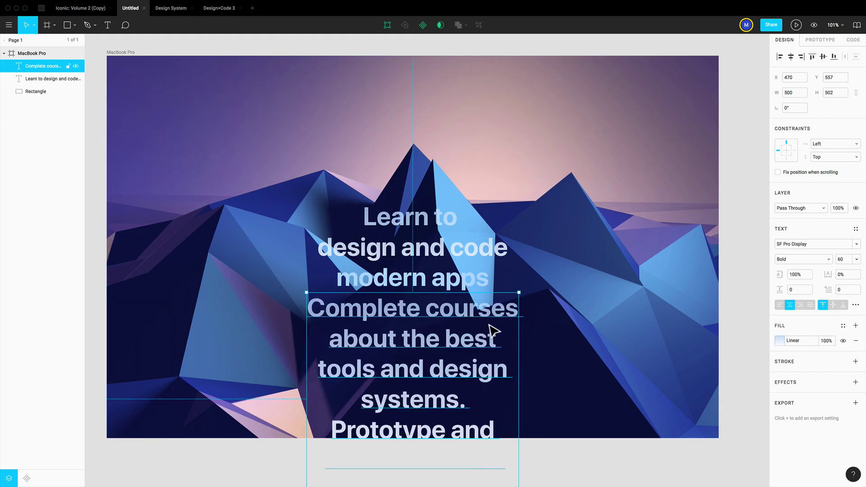
scroll(482, 325, left, 2)
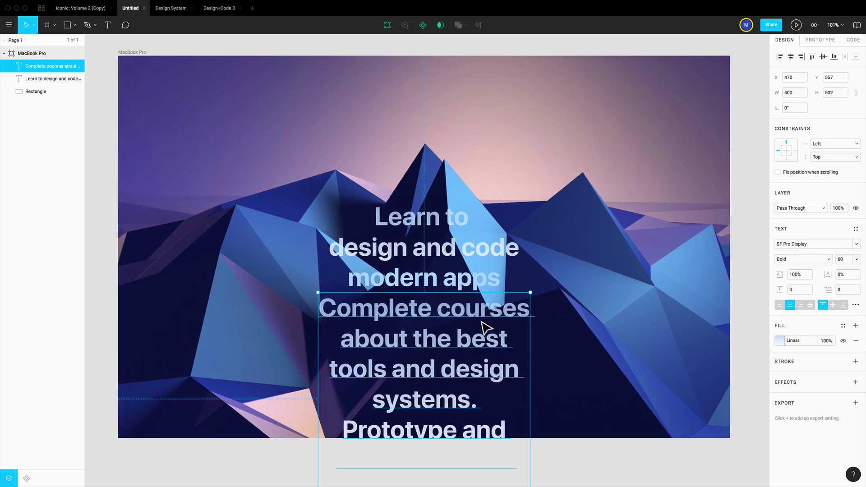
click(842, 260)
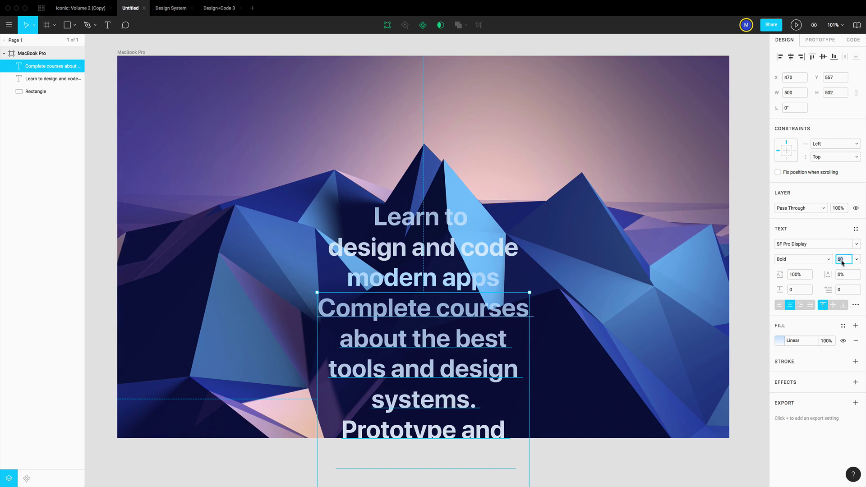
text(30)
key(Return)
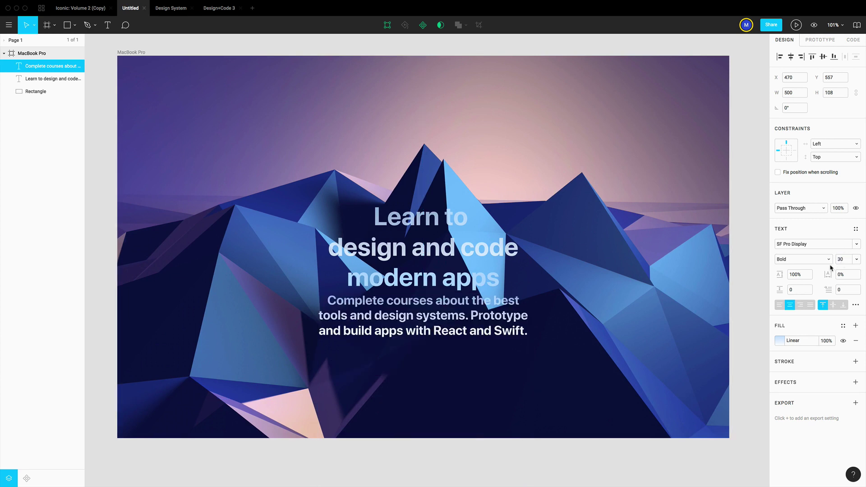
click(796, 261)
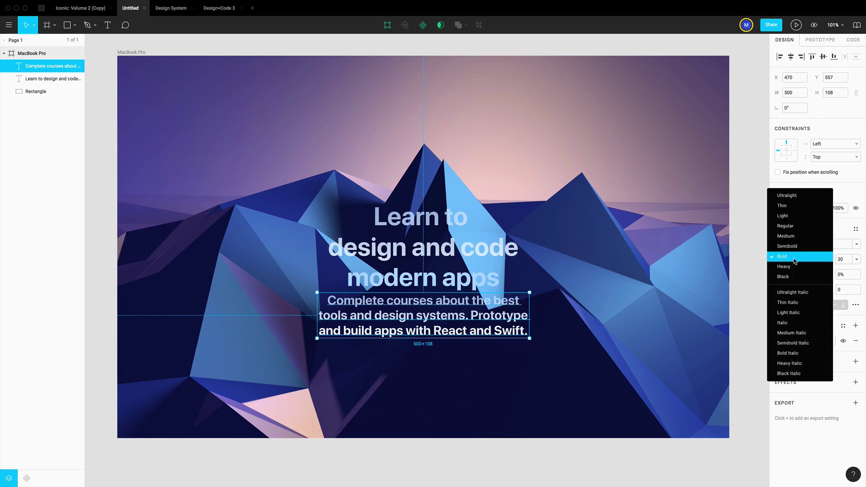
click(795, 225)
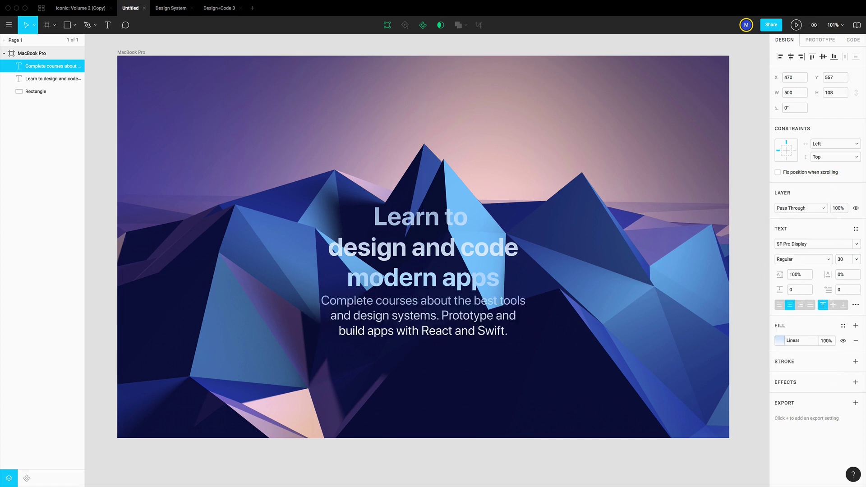
Move the description text down to Y 580 and set its line height to 130%.
drag(423, 322, 447, 334)
click(808, 275)
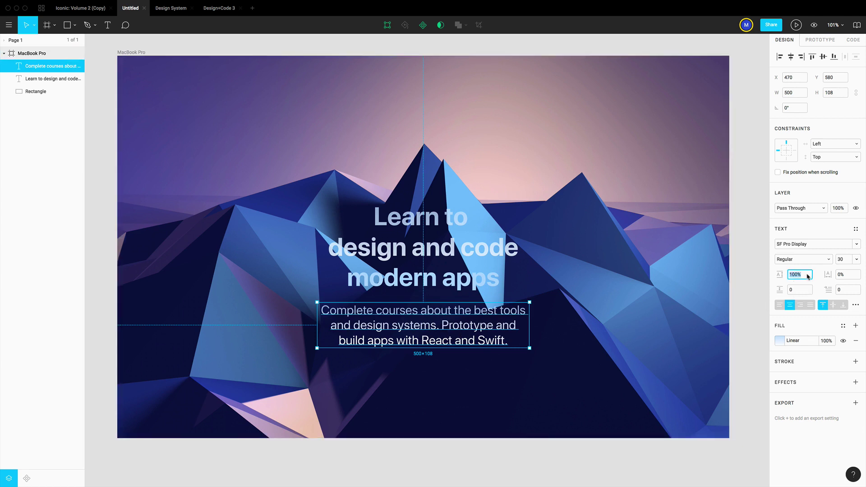
text(130)
key(Return)
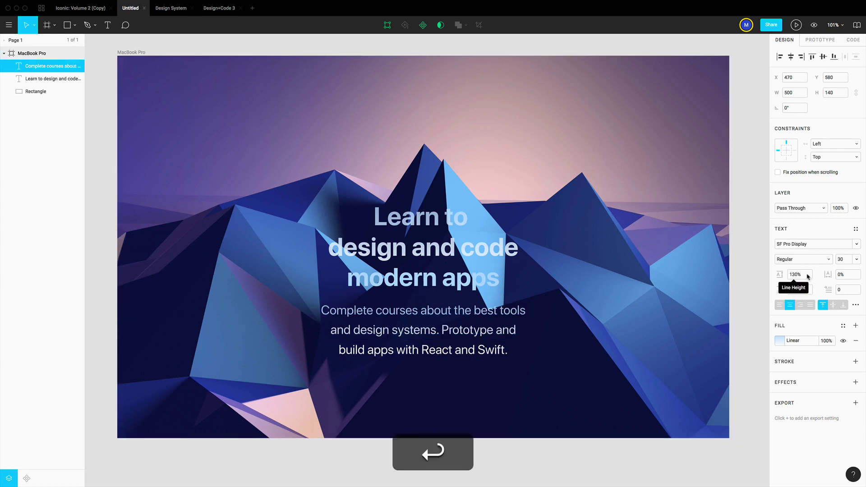
Change the description text's fill from the linear gradient to solid white #FFFFFF at 80% opacity.
click(780, 341)
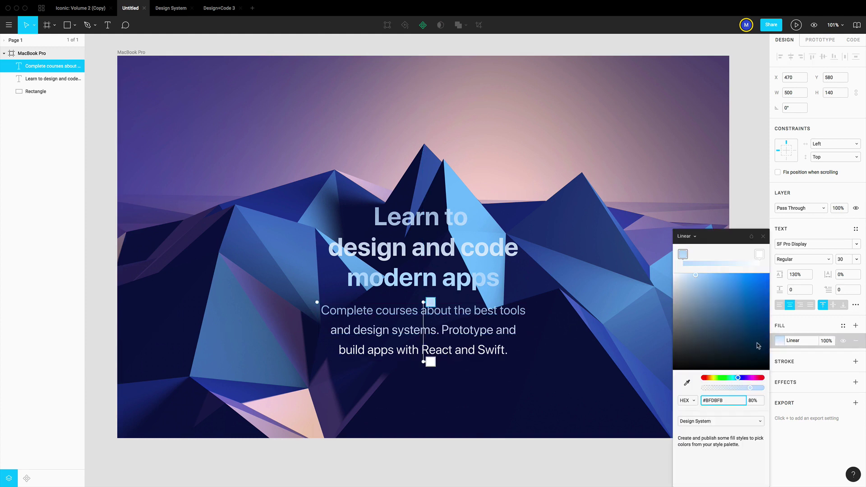
click(687, 236)
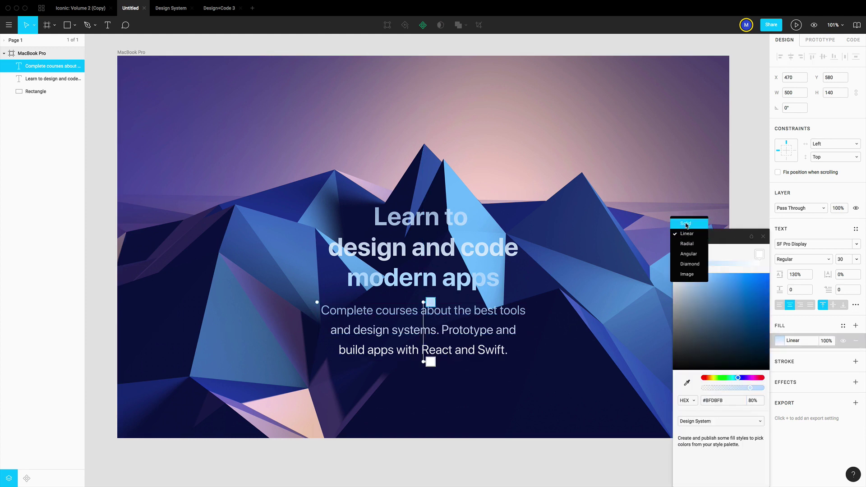
click(686, 225)
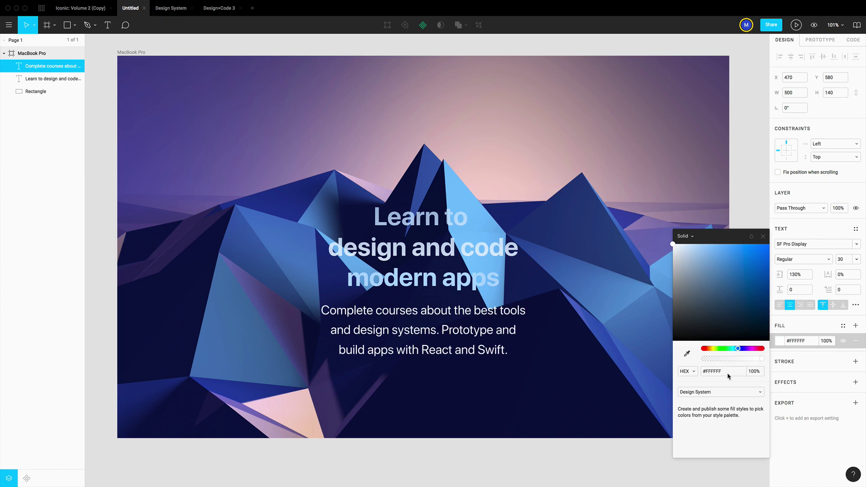
drag(755, 361, 748, 361)
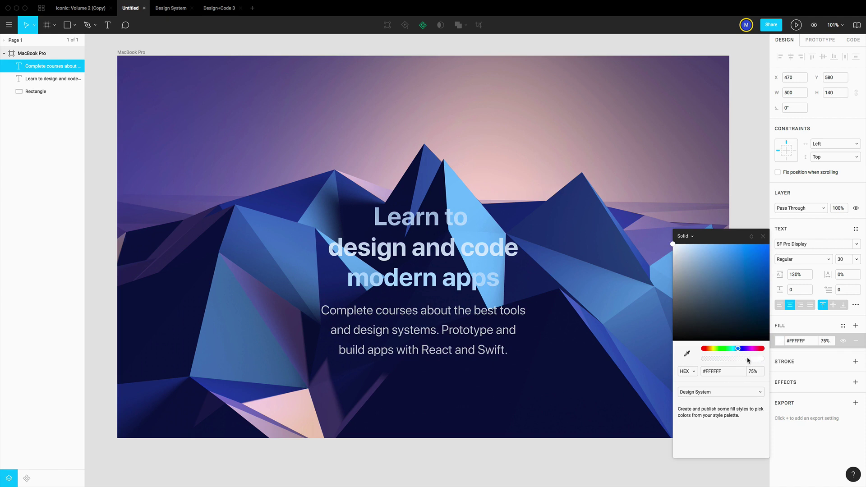
click(506, 343)
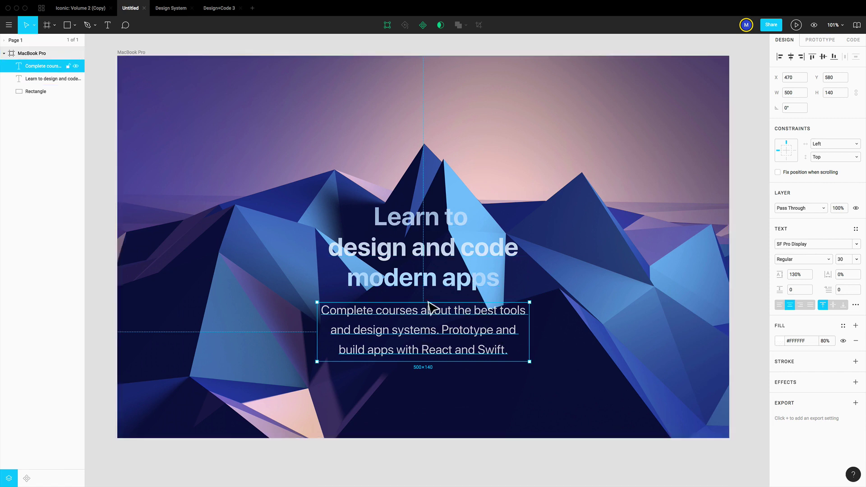
Nudge only the description text down to Y 597, leaving a 40 px gap below the headline.
shift+click(447, 285)
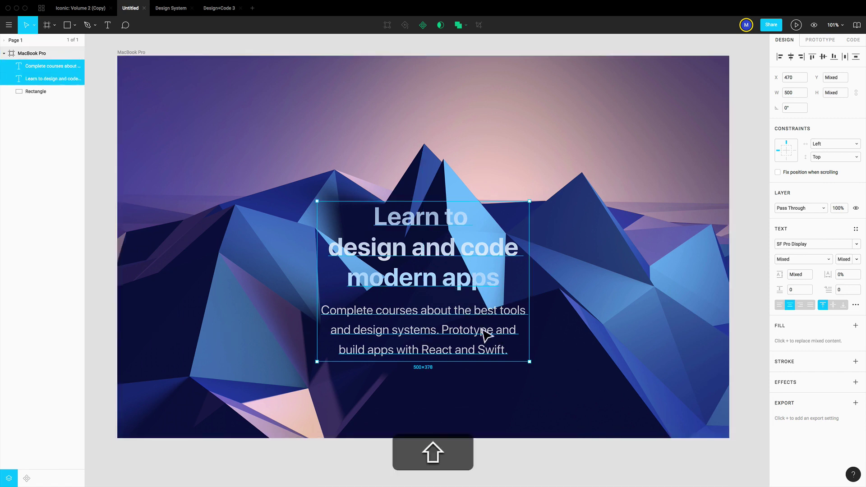
click(489, 337)
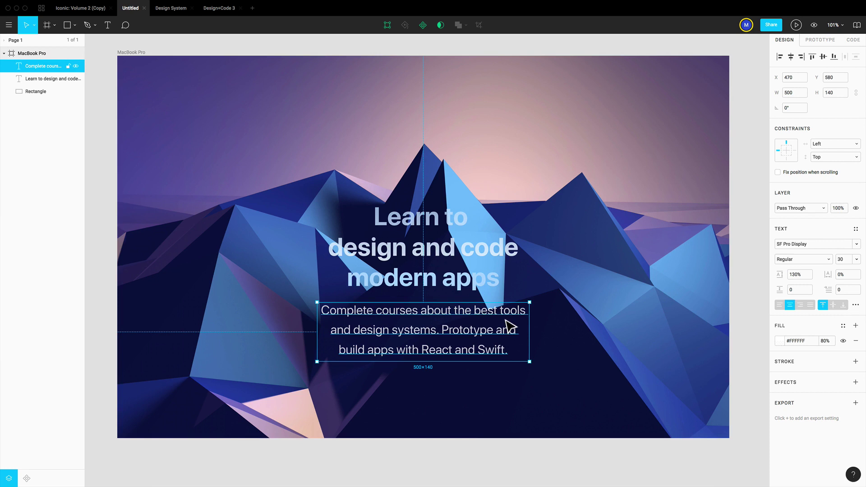
key(alt)
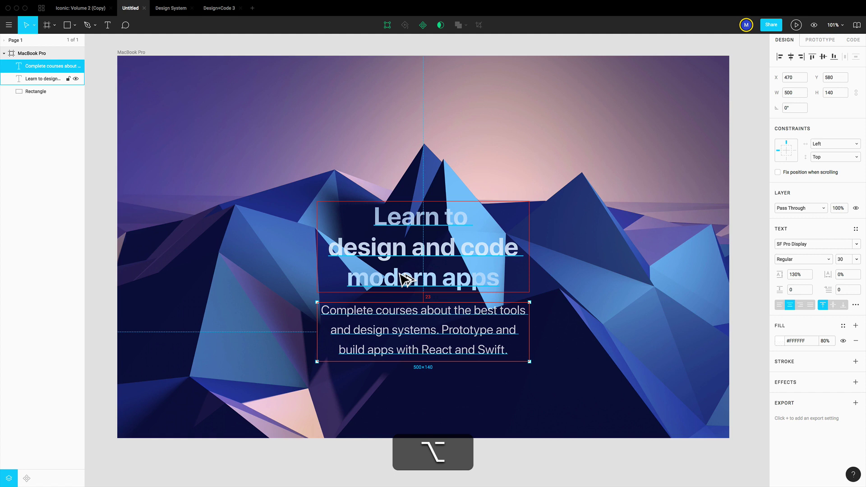
key(alt+shift+Down)
key(alt+shift+Down)
key(alt+shift+Up)
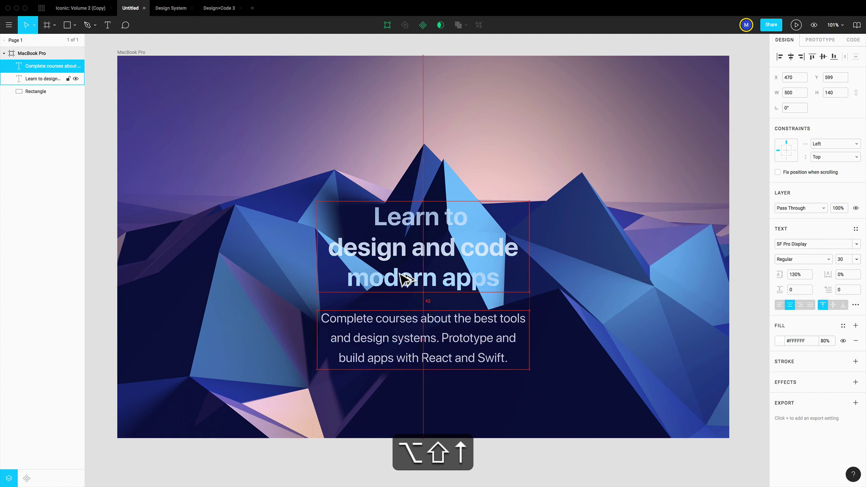
key(alt+Up)
key(alt+Up)
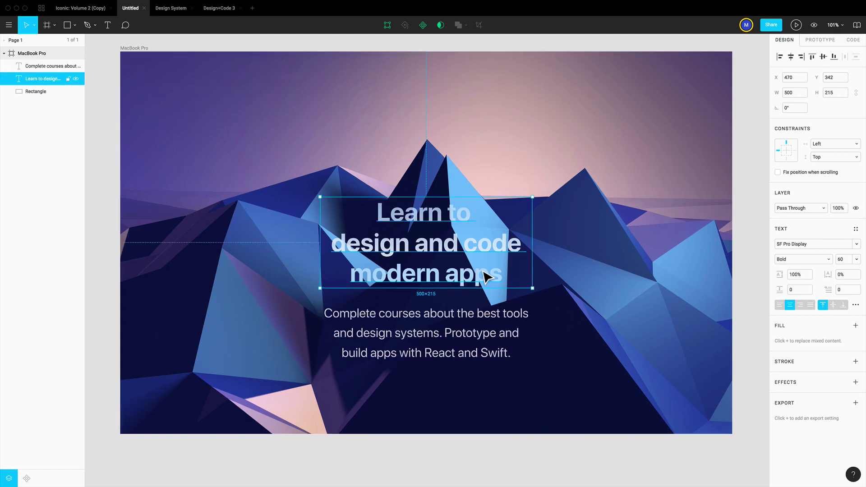
Group the headline and description under the name "Text" and centre the group vertically in the MacBook Pro frame.
click(405, 279)
click(467, 333)
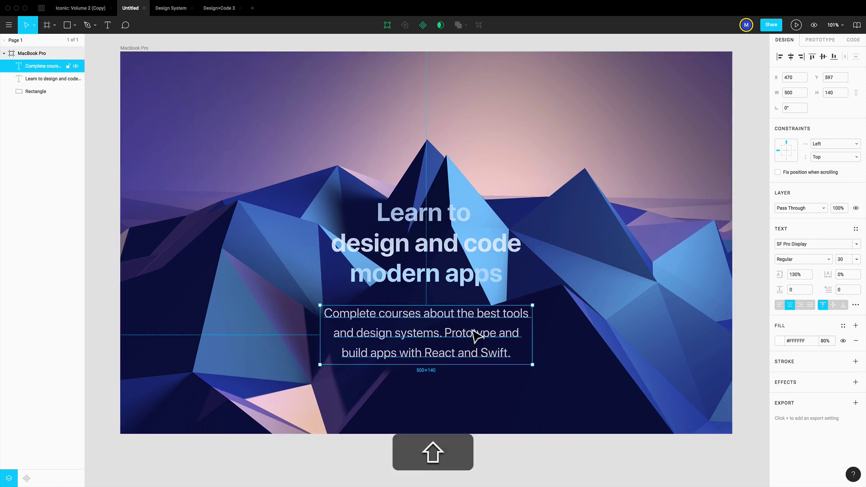
shift+click(462, 267)
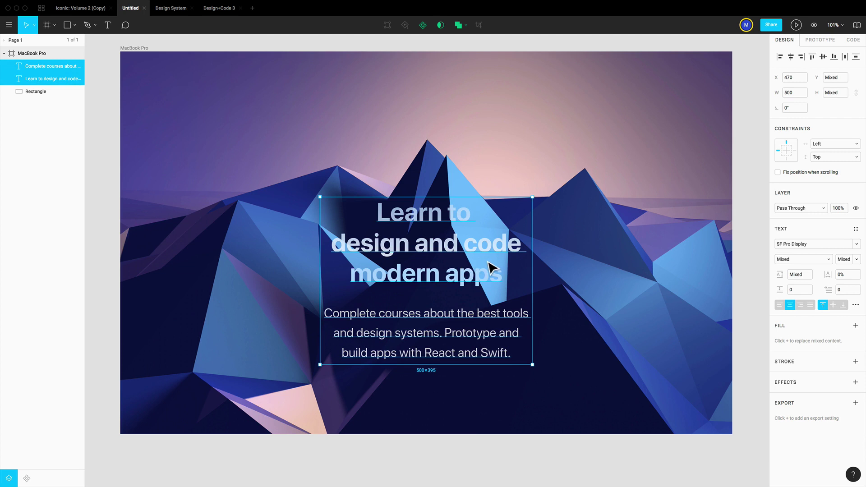
key(super+g)
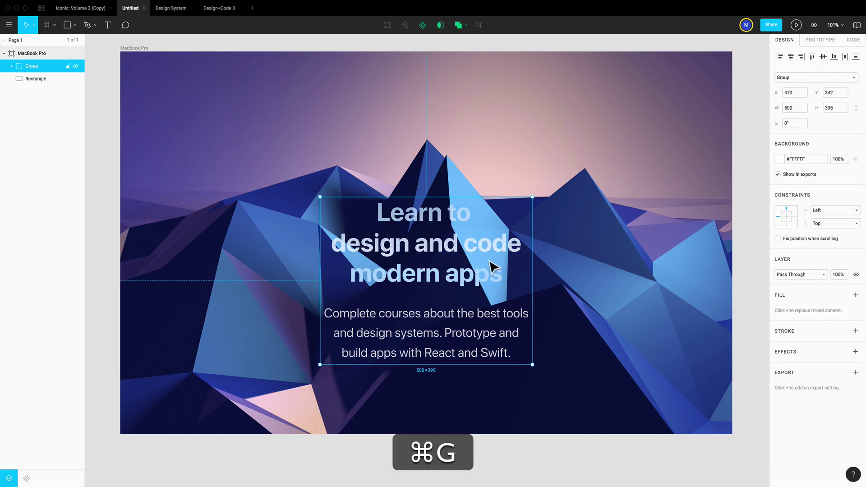
double_click(36, 66)
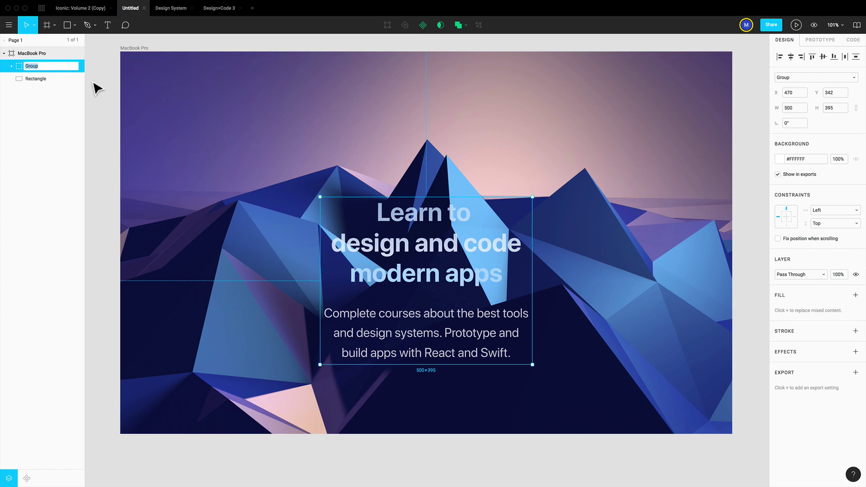
text(Text)
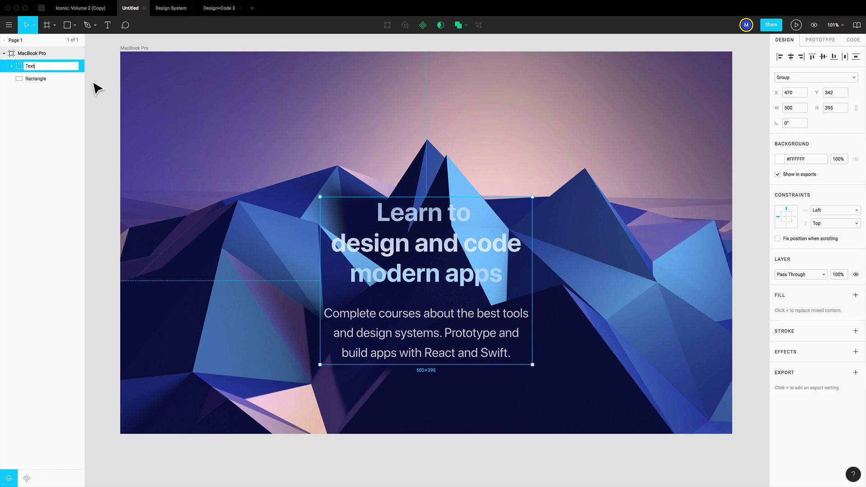
key(Return)
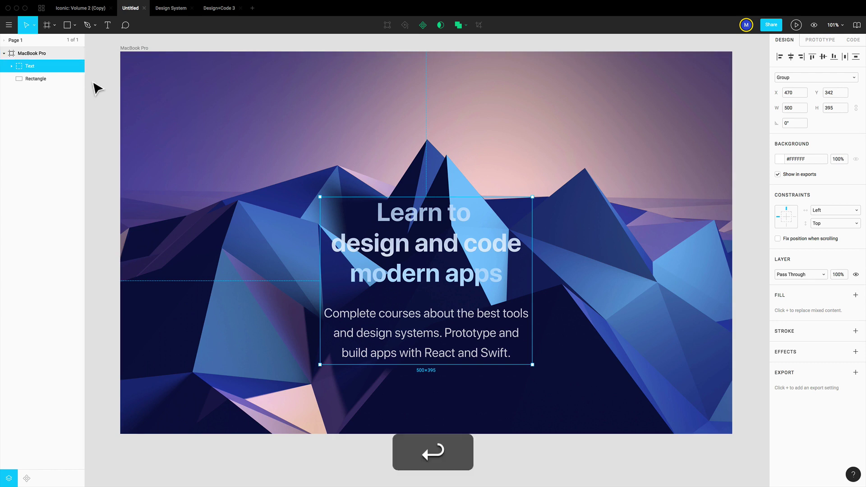
click(824, 58)
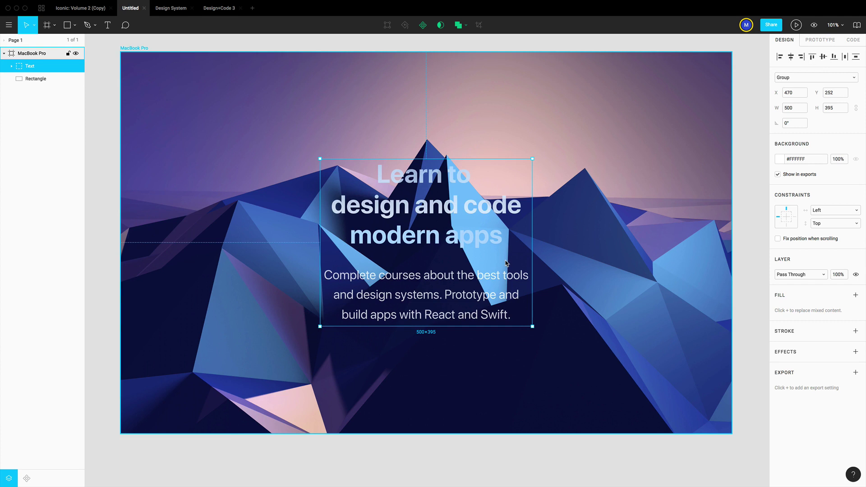
Draw a 120 × 120 circle over the middle of the text and centre it vertically in the frame.
key(o)
drag(401, 205, 453, 256)
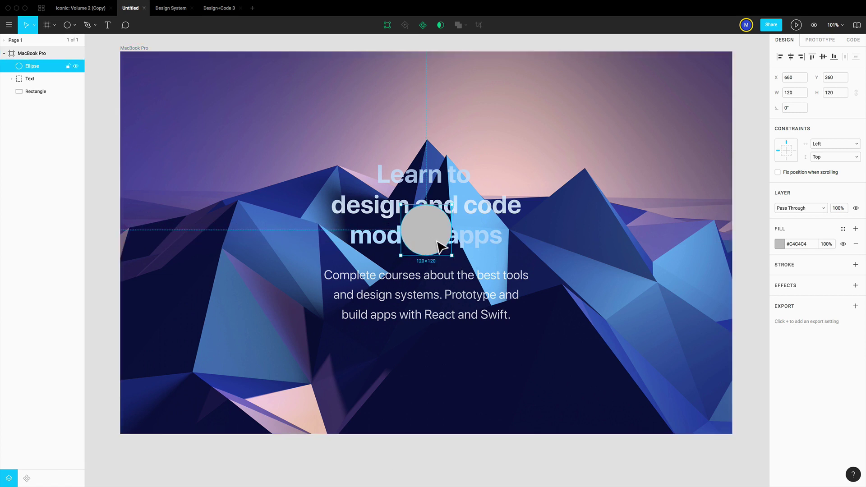
drag(435, 246, 436, 249)
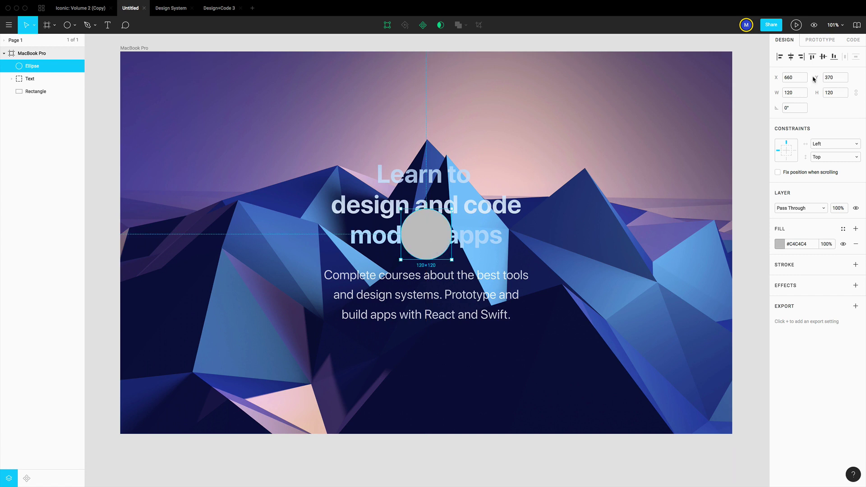
click(822, 57)
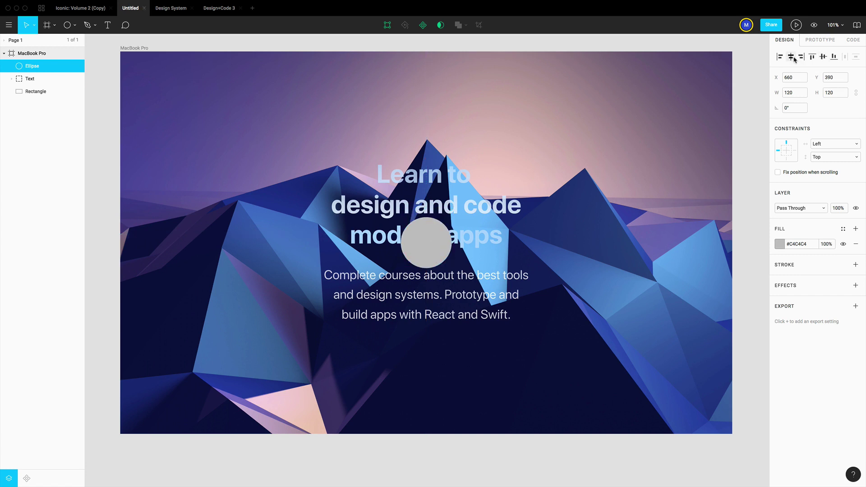
Fill the circle with the dark navy #090D3C sampled from the background image and set the fill opacity to 50%.
click(426, 255)
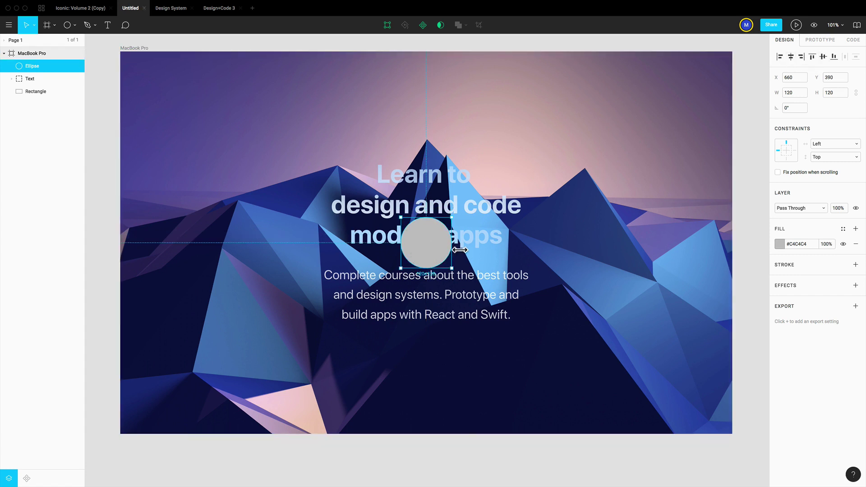
key(ctrl+c)
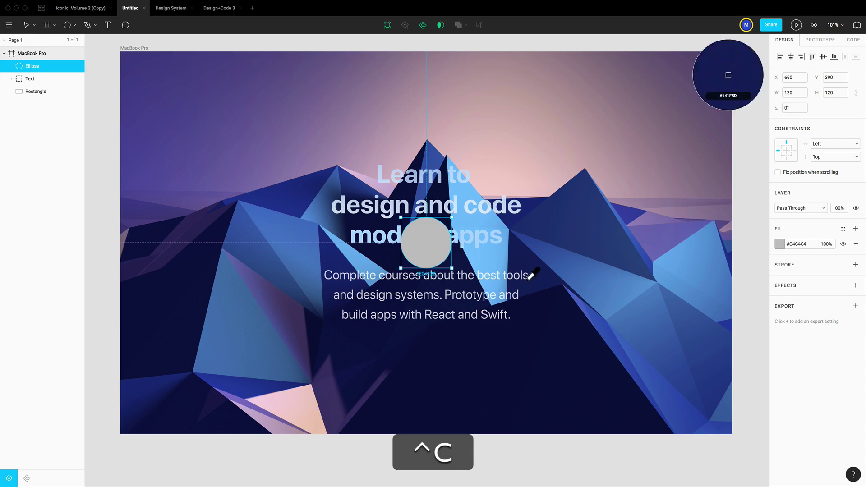
click(551, 335)
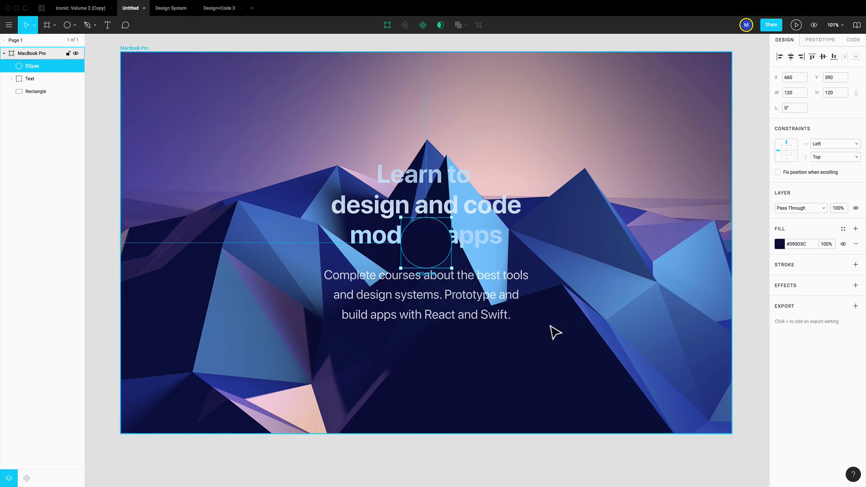
click(827, 245)
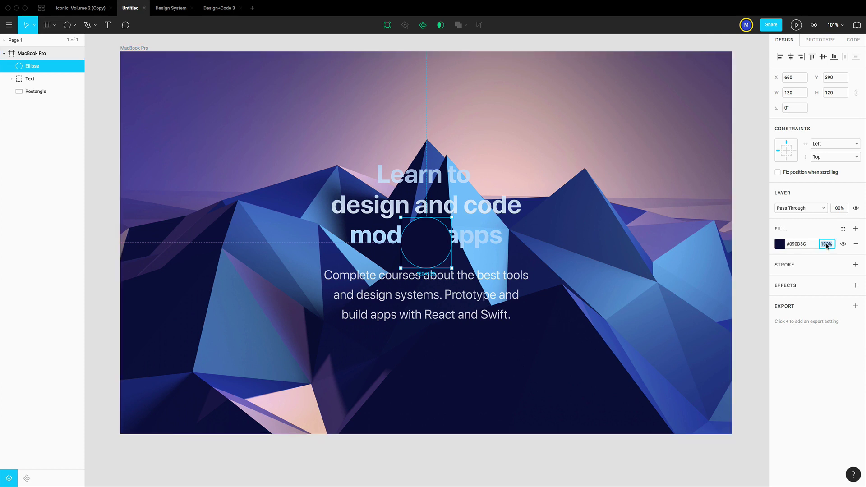
text(50)
key(Return)
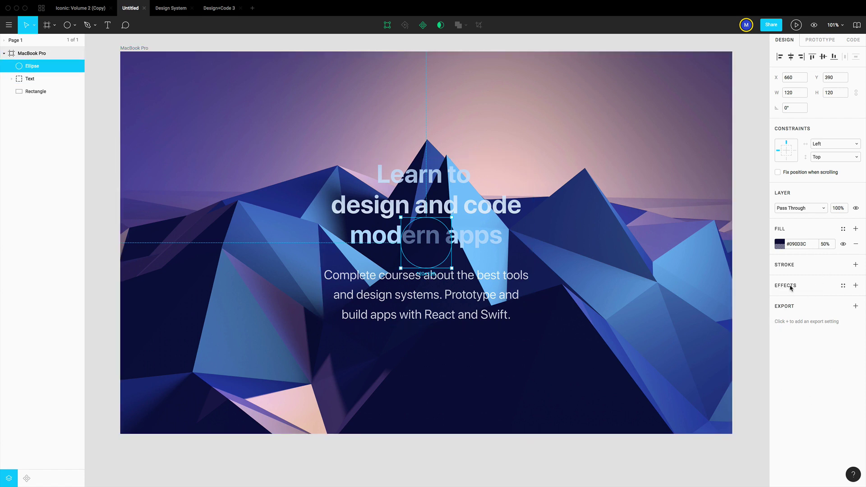
Give the circle a Background Blur of 40 and a 1 px inside stroke in #FFFFFF at 20% opacity.
click(856, 287)
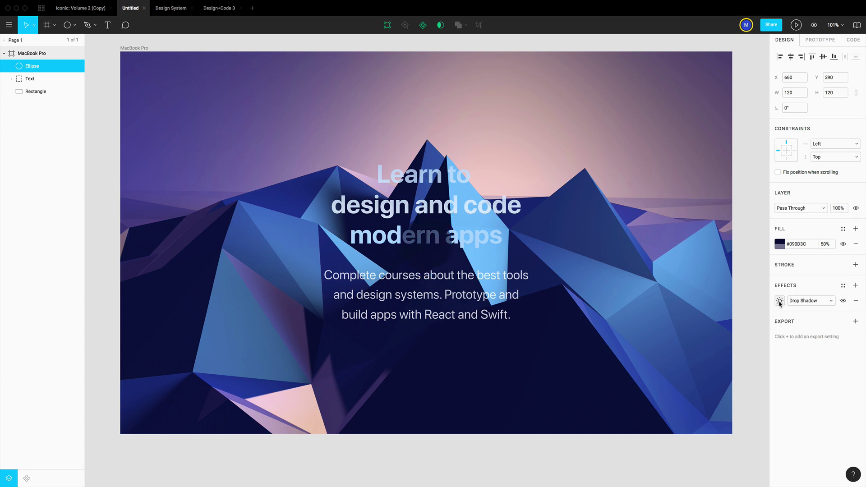
click(801, 301)
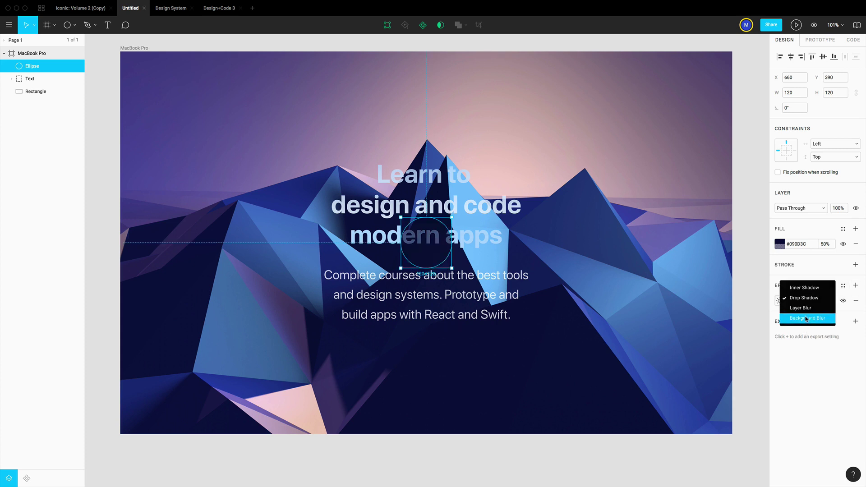
click(807, 318)
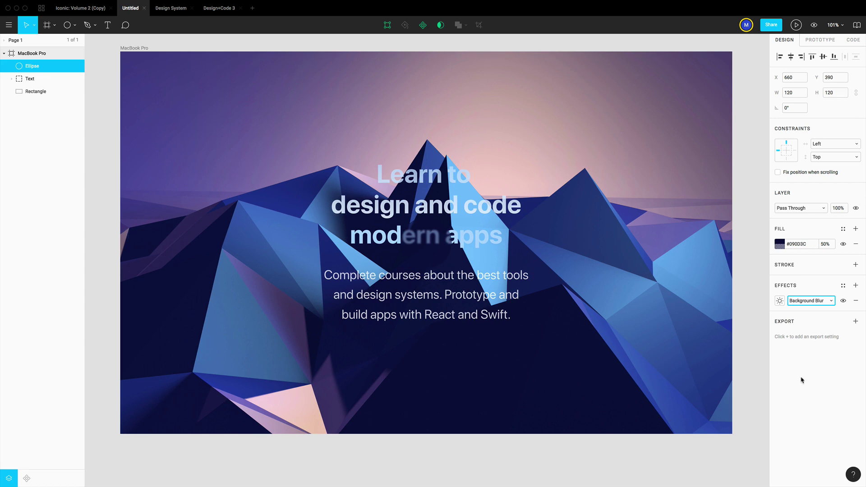
click(780, 301)
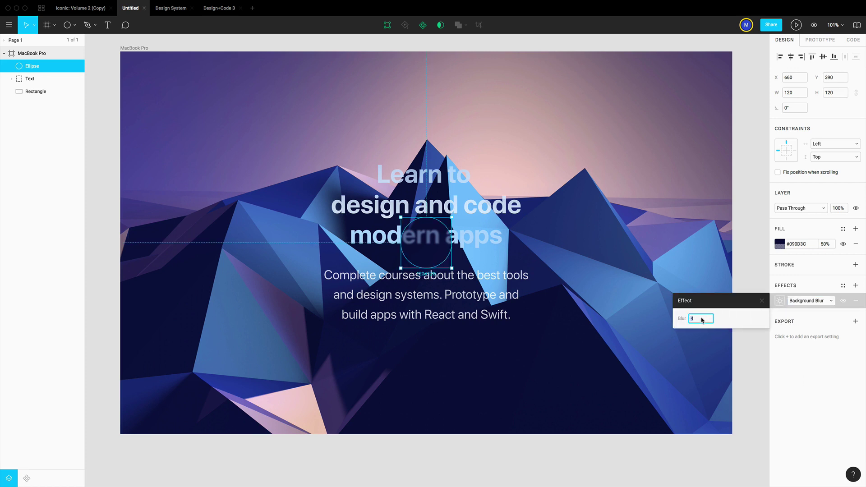
text(0)
key(Return)
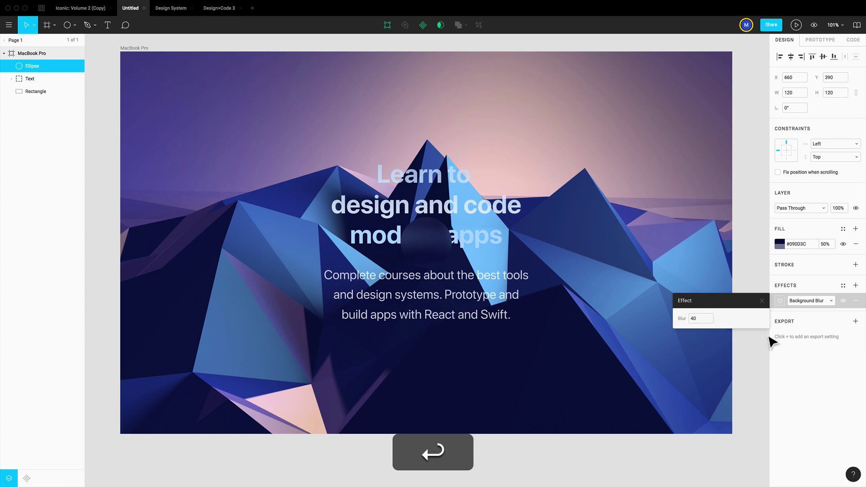
click(798, 373)
key(super+shift+v)
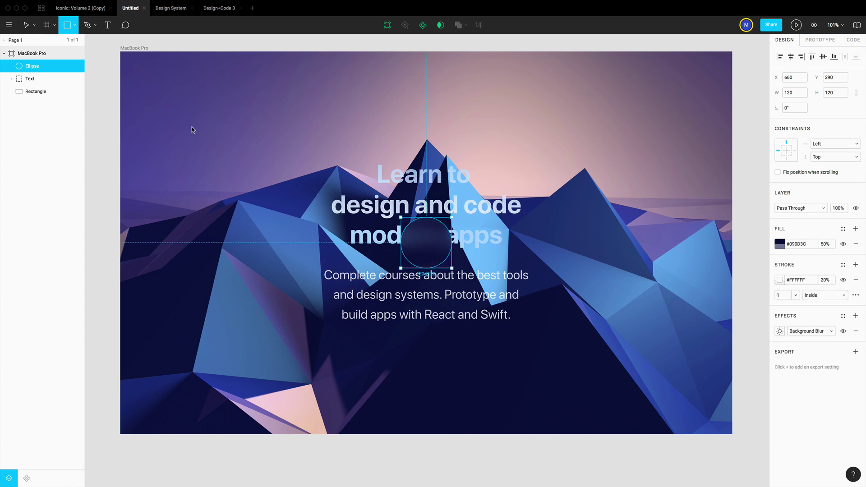
Draw a three-sided polygon of 70 × 70 inside the circle and centre it horizontally at X 685.
key(r)
click(75, 28)
click(50, 85)
drag(410, 230, 438, 257)
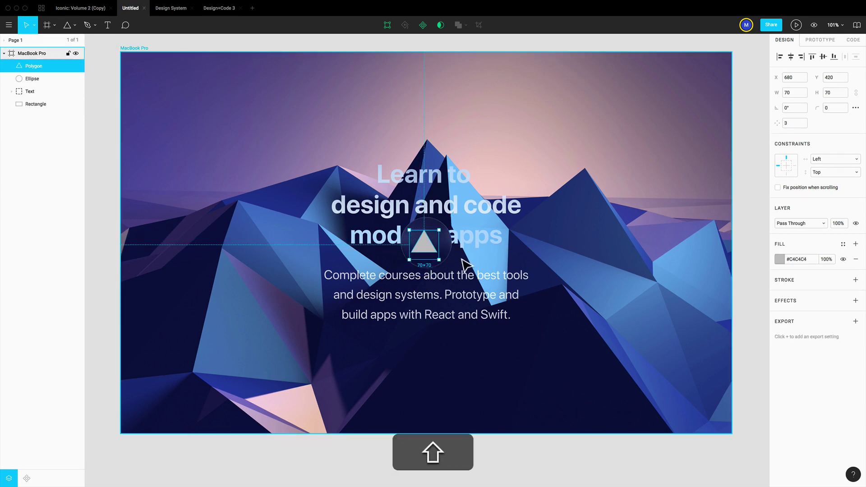
drag(433, 251, 435, 251)
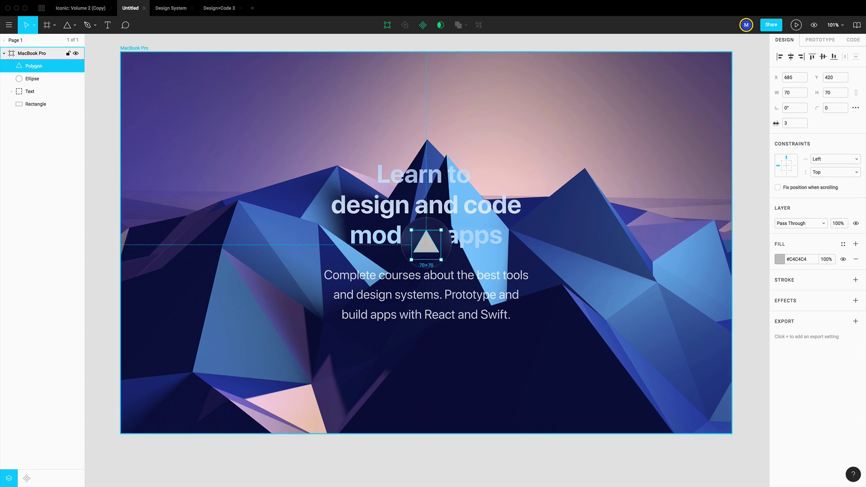
mouse_move(776, 123)
mouse_down()
mouse_move(837, 126)
mouse_move(767, 125)
mouse_move(778, 123)
mouse_up()
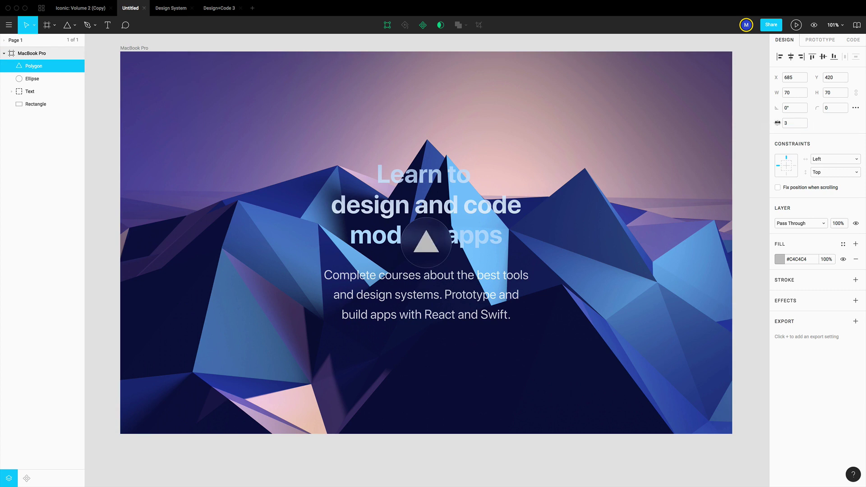
Set the triangle's corner radius to 5.
scroll(414, 232, right, 1)
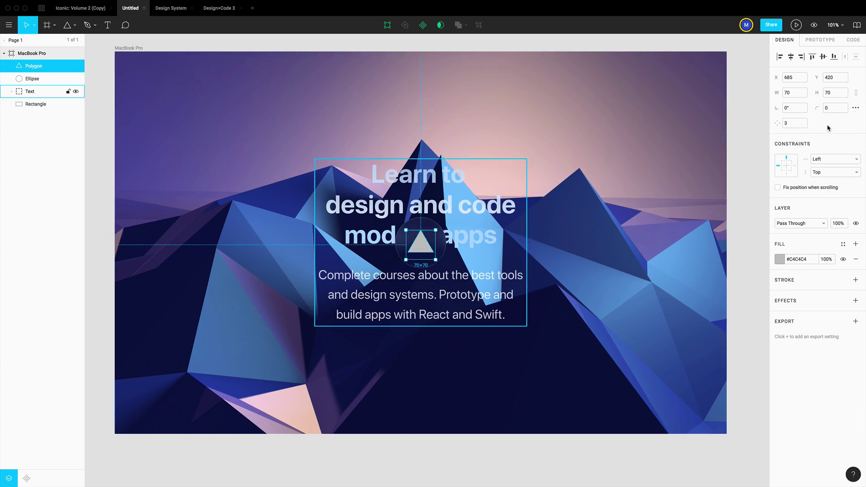
click(835, 109)
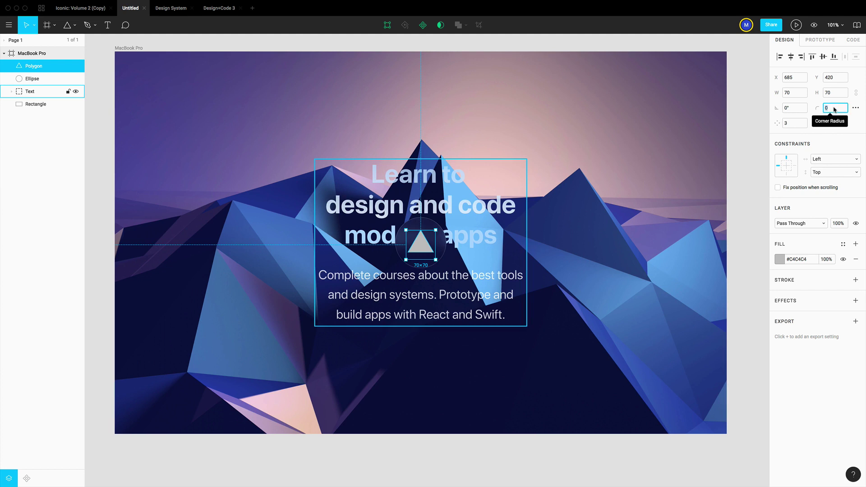
text(5)
key(Return)
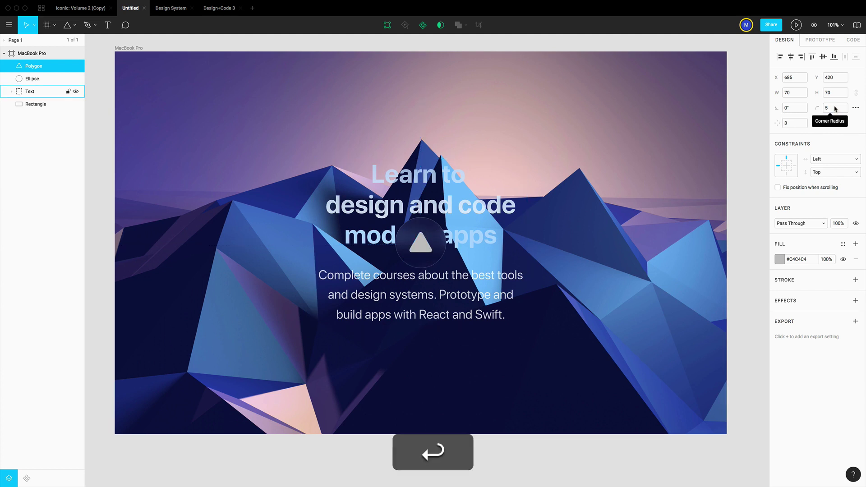
Rotate the triangle to -90° so it points right, and resize it to 80 × 70 within the circle.
click(796, 109)
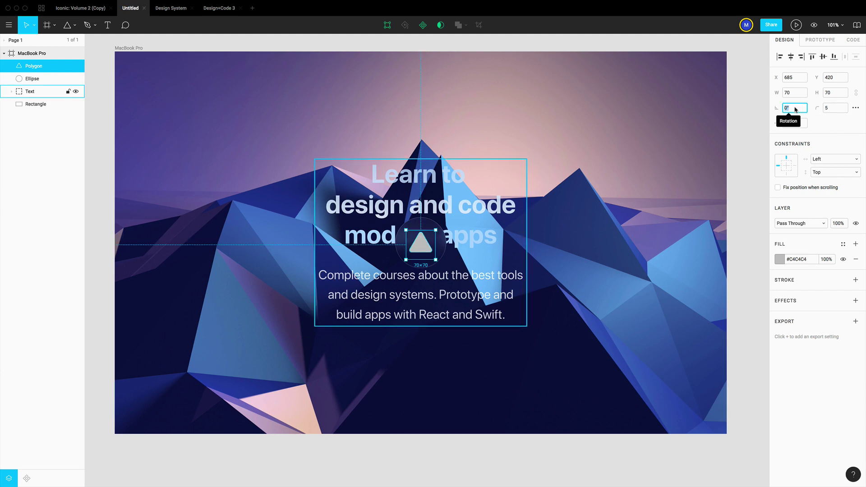
text(-90)
key(Return)
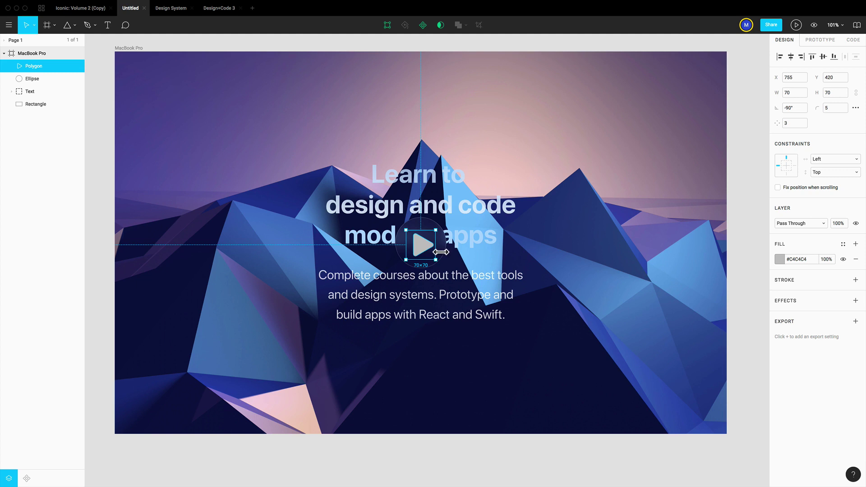
drag(441, 253, 426, 231)
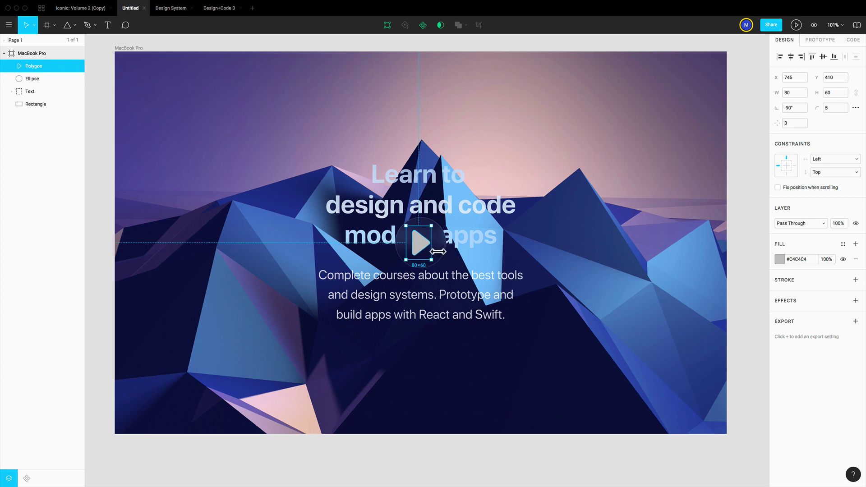
click(468, 262)
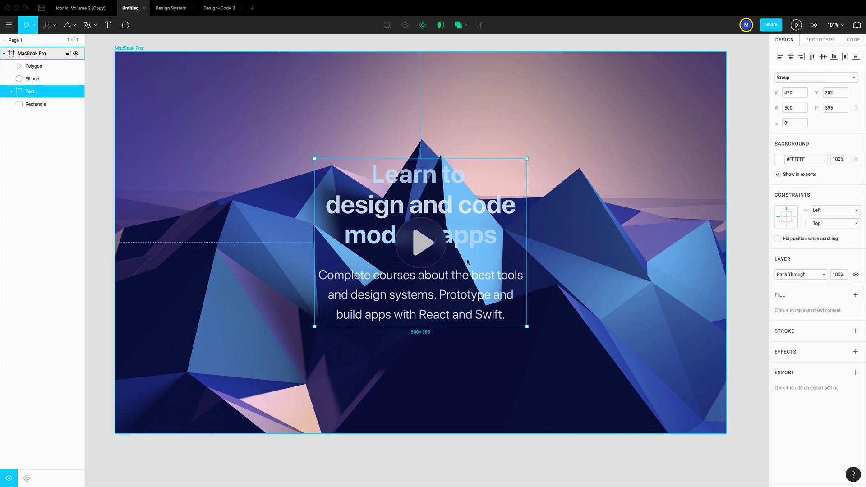
Group the triangle with the circle and name the group "Play Button".
super+click(434, 253)
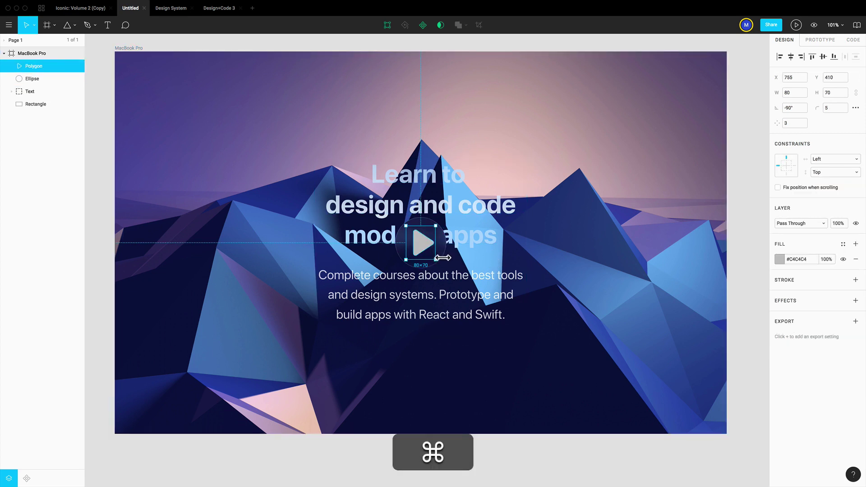
shift+super+click(443, 257)
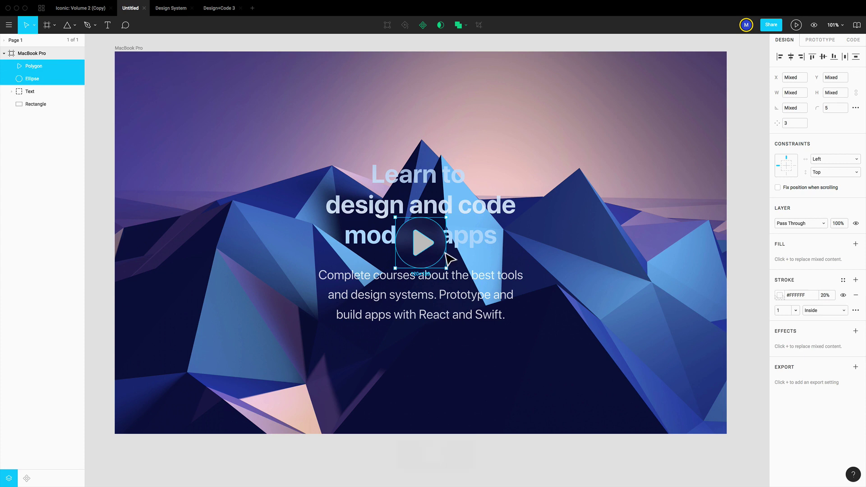
key(super+g)
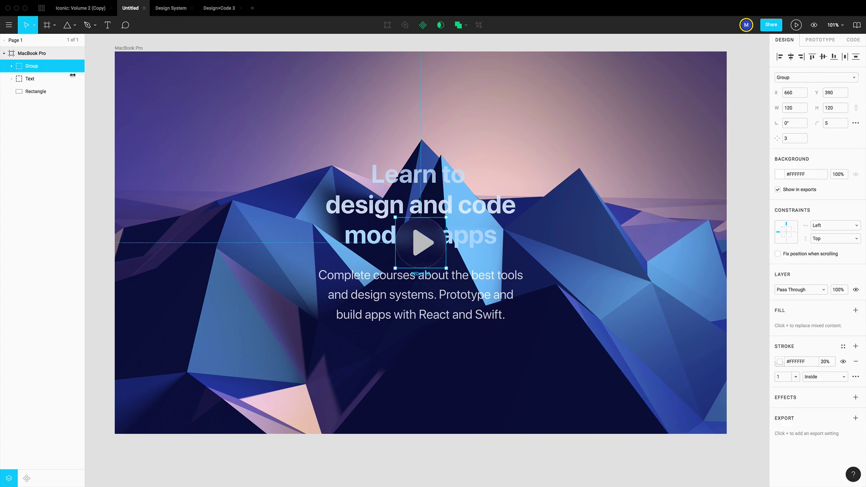
double_click(37, 69)
text(Play Button)
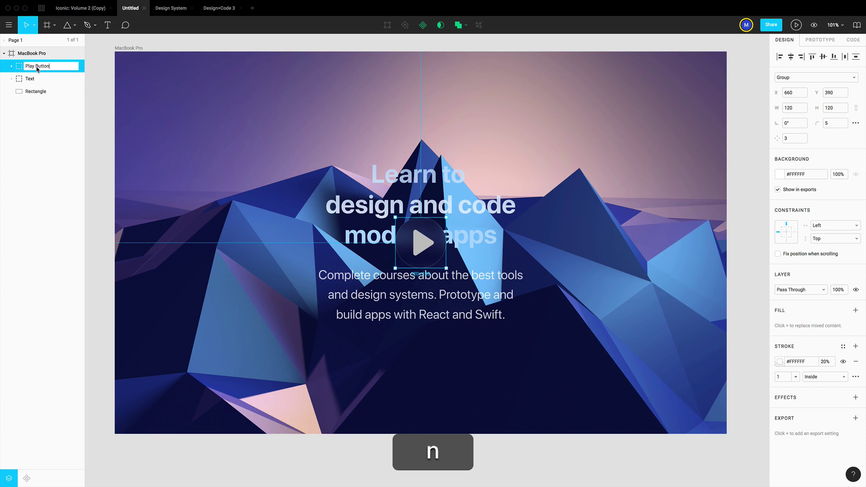
key(shift+super+Return)
key(Escape)
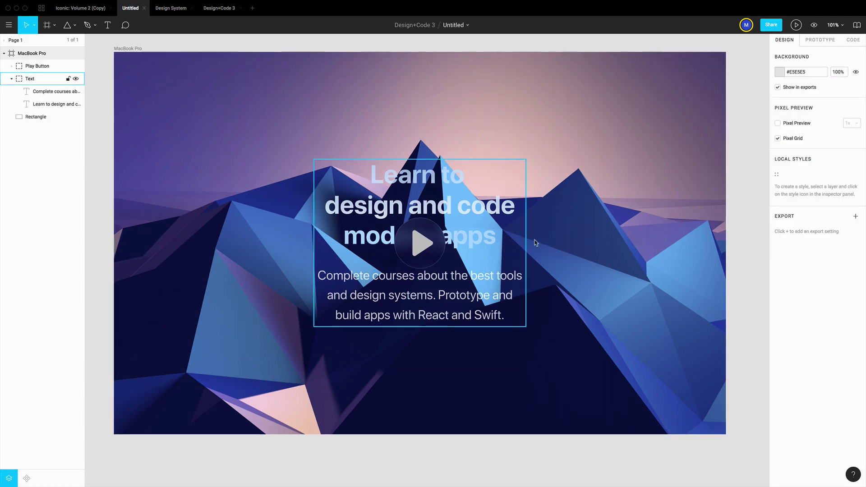
Add a Drop Shadow to the headline text with blur 20 and Y offset 10.
super+click(497, 217)
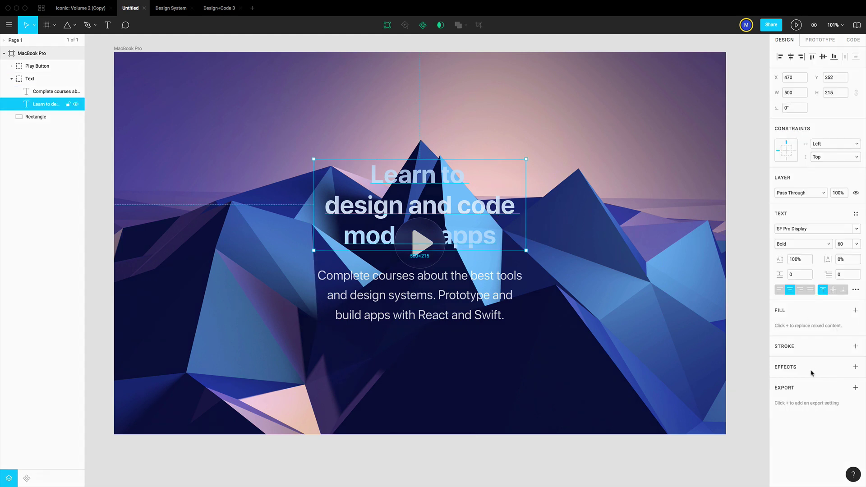
click(855, 368)
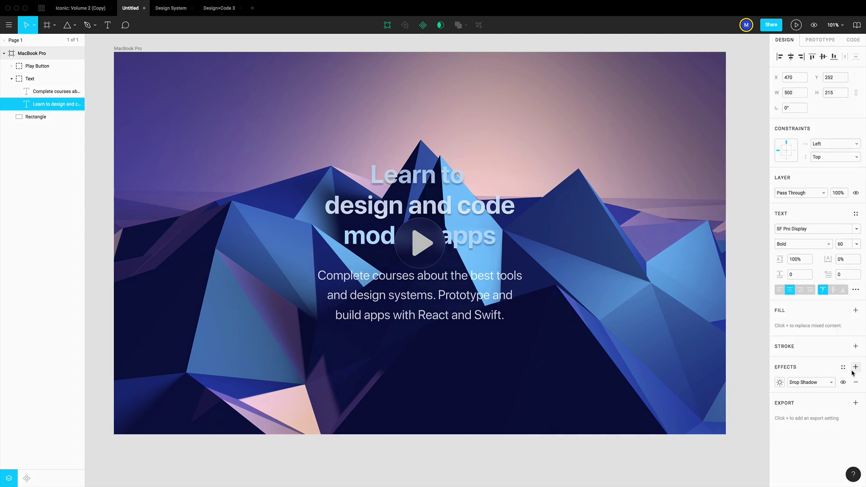
click(781, 383)
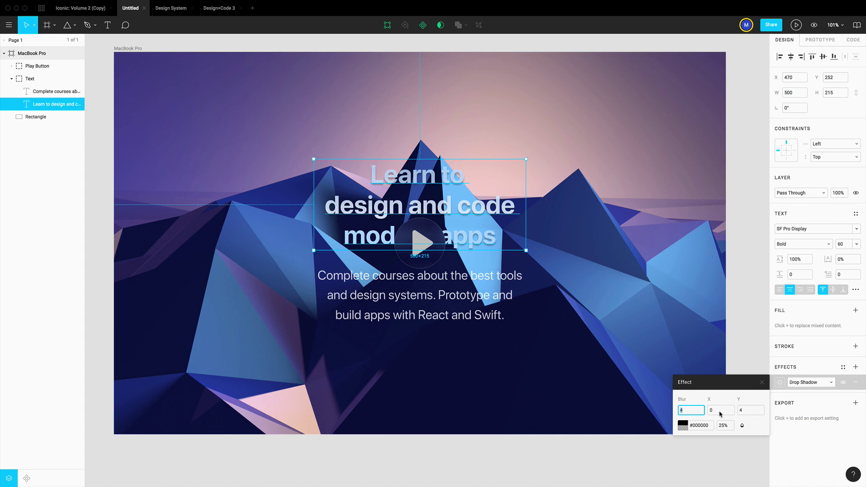
click(719, 411)
click(689, 412)
text(20)
key(Return)
click(754, 412)
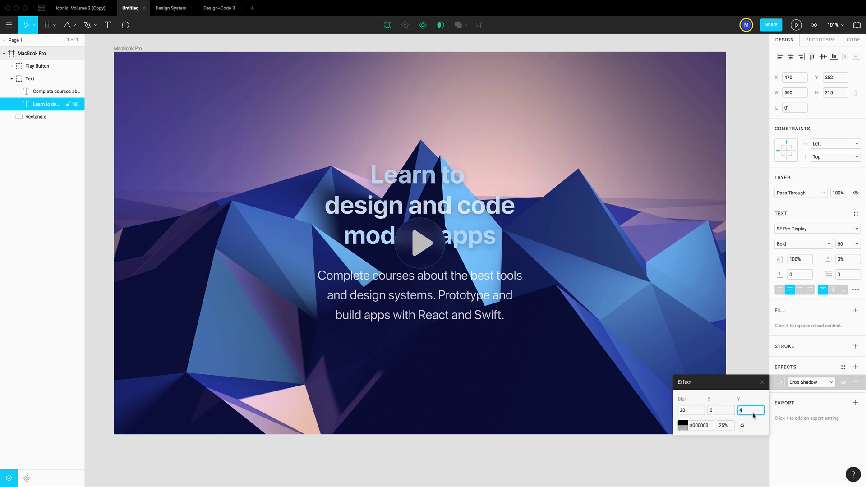
text(10)
key(Return)
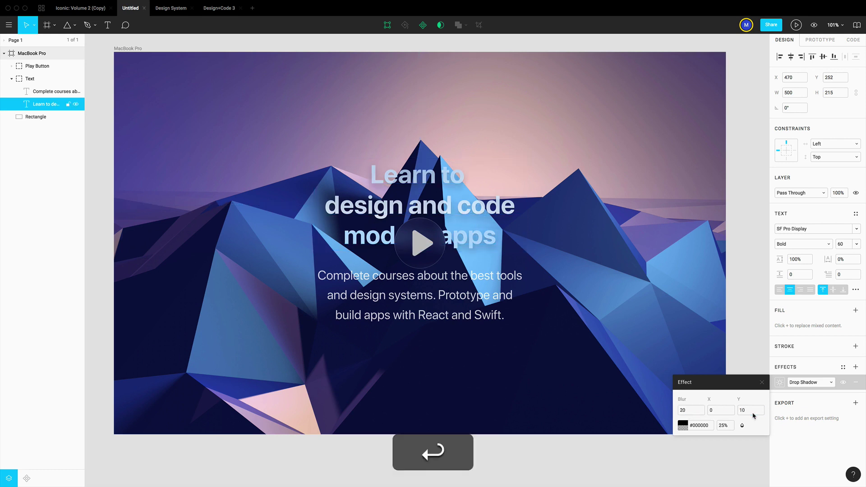
key(Escape)
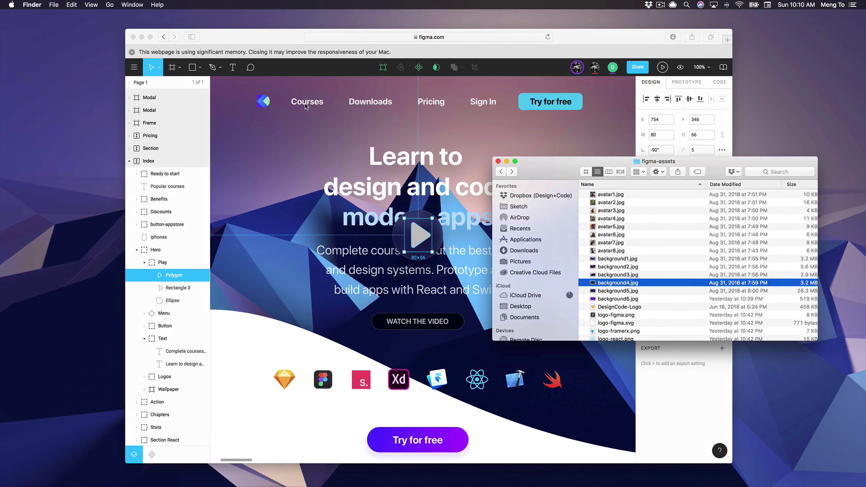
Switch to Safari to inspect the Courses menu text in the reference design, and pick the DesignCode-Logo file in Finder's figma-assets folder.
click(306, 106)
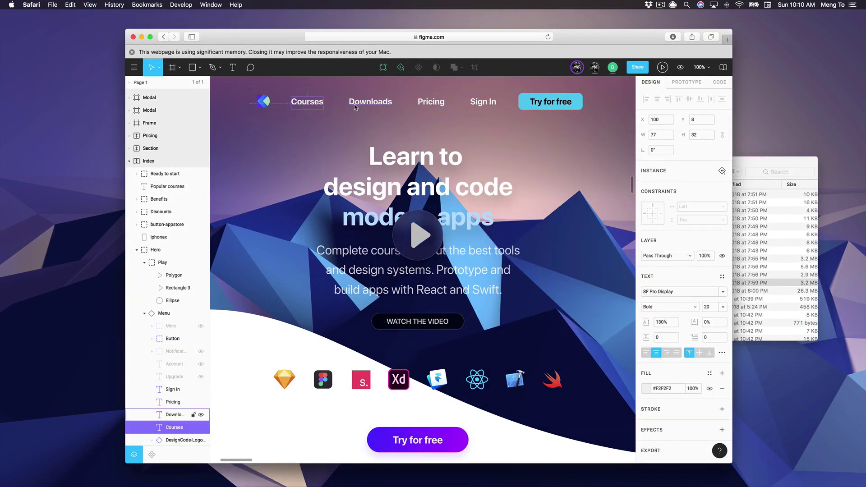
click(761, 167)
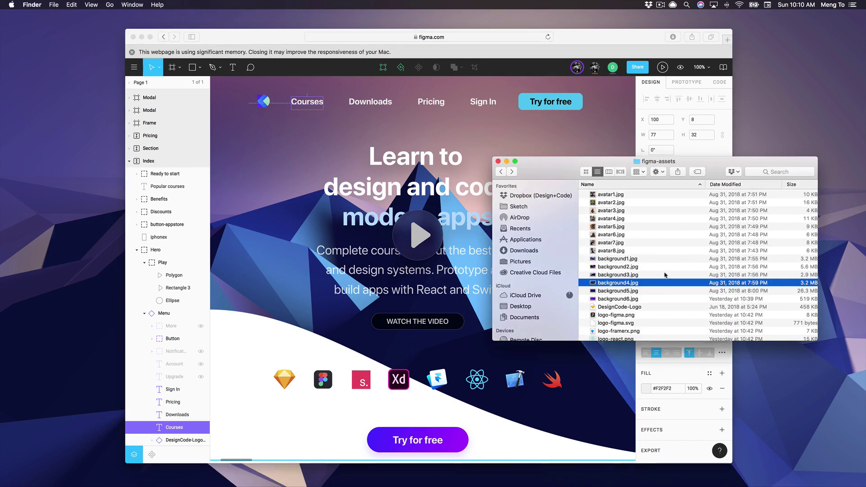
click(644, 306)
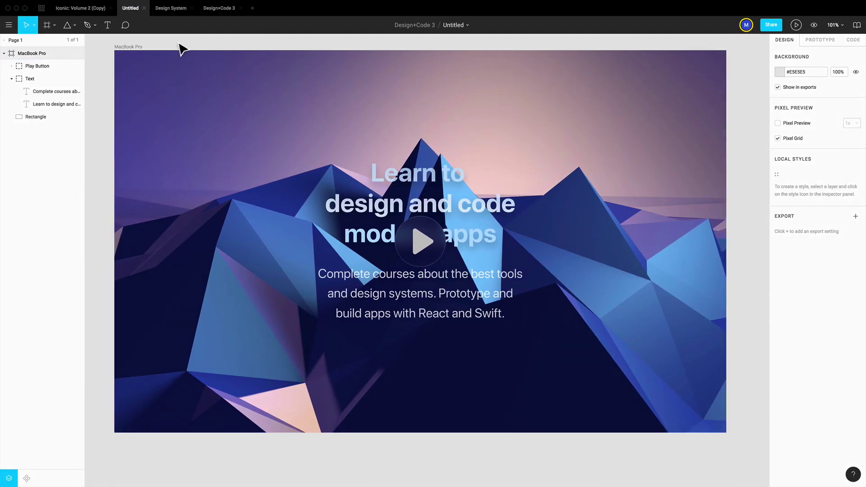
Import the DesignCode-Logo Sketch file from the figma-assets folder in Downloads as a new file and open it from the drafts.
click(8, 24)
mouse_move(40, 72)
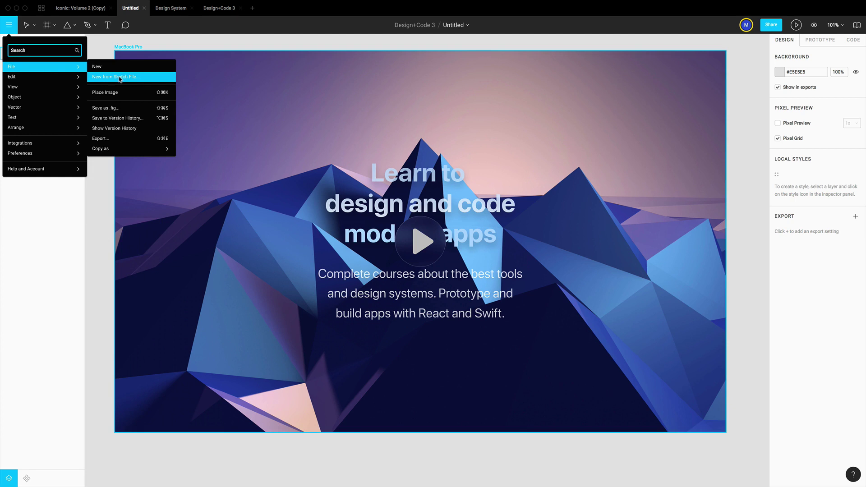
click(116, 78)
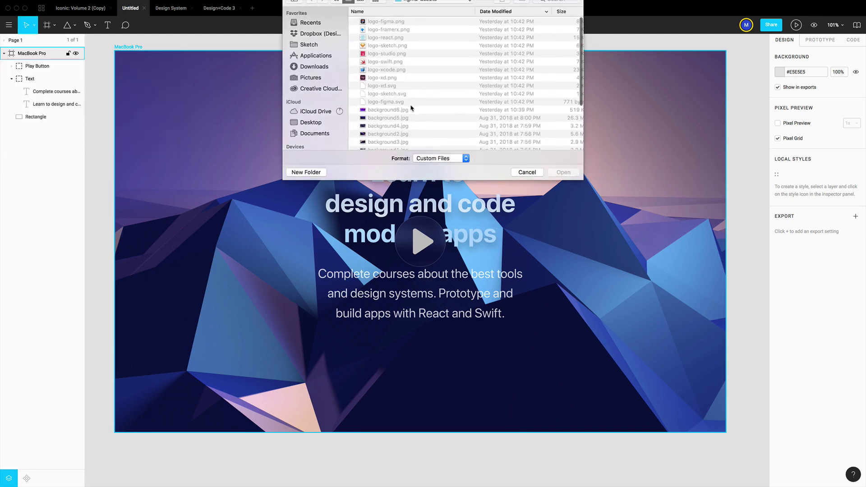
click(323, 68)
double_click(387, 23)
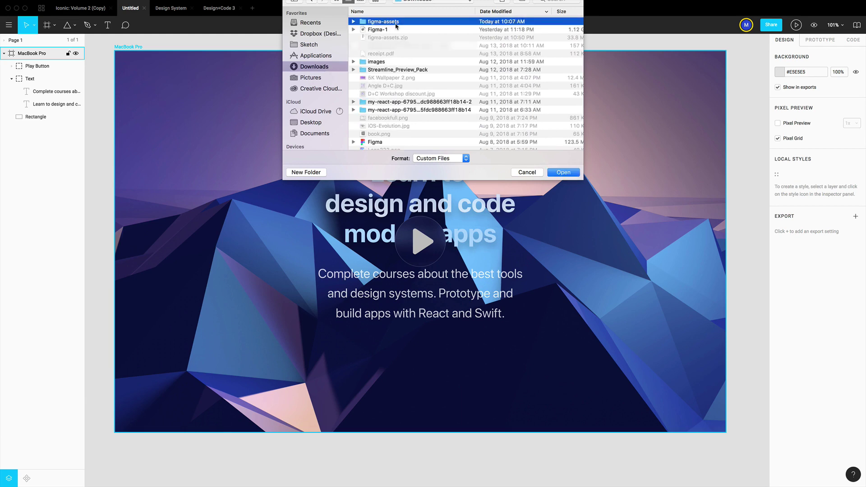
scroll(412, 66, down, 5)
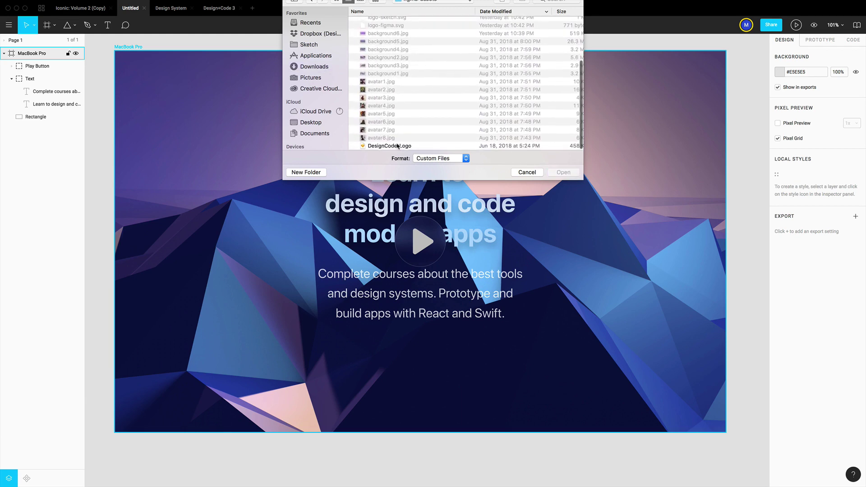
click(407, 145)
click(562, 173)
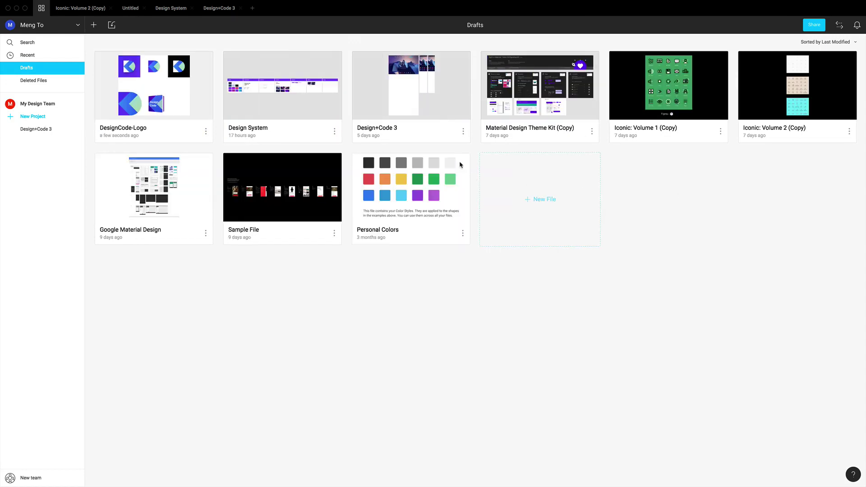
double_click(171, 113)
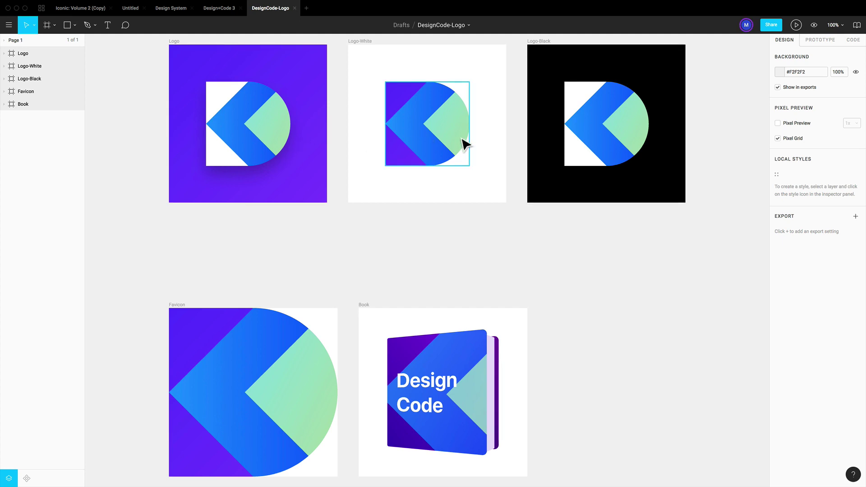
Examine the vector shapes and nested groups that make up the logo in the Logo-White frame.
super+click(440, 134)
super+click(416, 131)
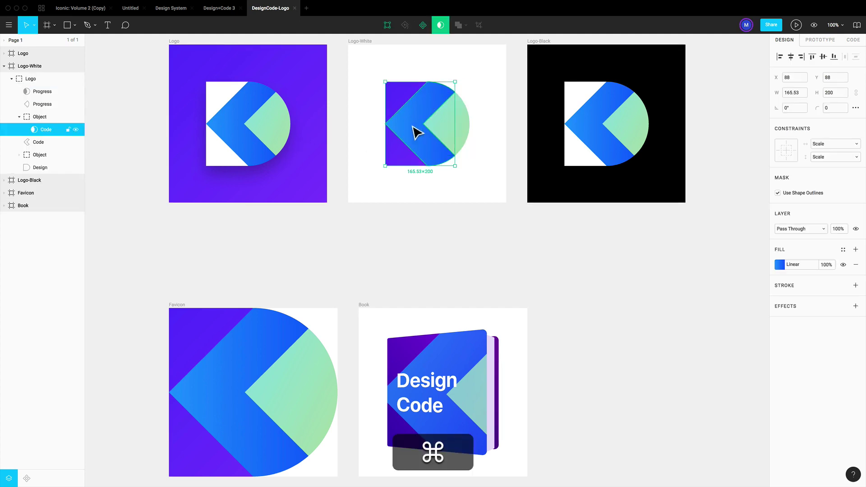
super+click(390, 114)
click(353, 126)
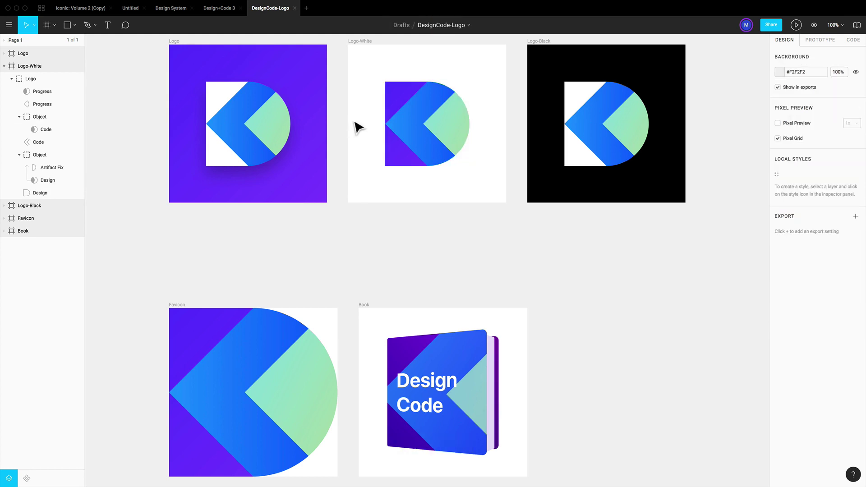
click(424, 130)
click(535, 248)
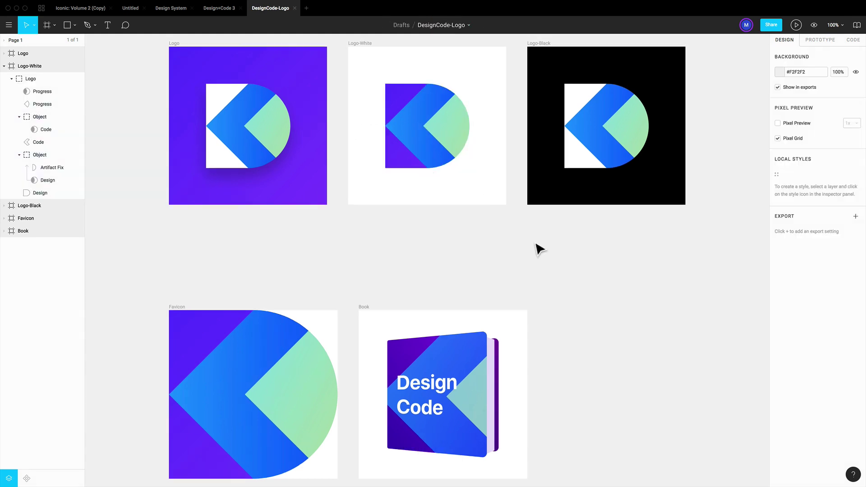
Copy the Logo group from the Logo-Black frame and paste it into the MacBook Pro frame of the Untitled file.
click(581, 156)
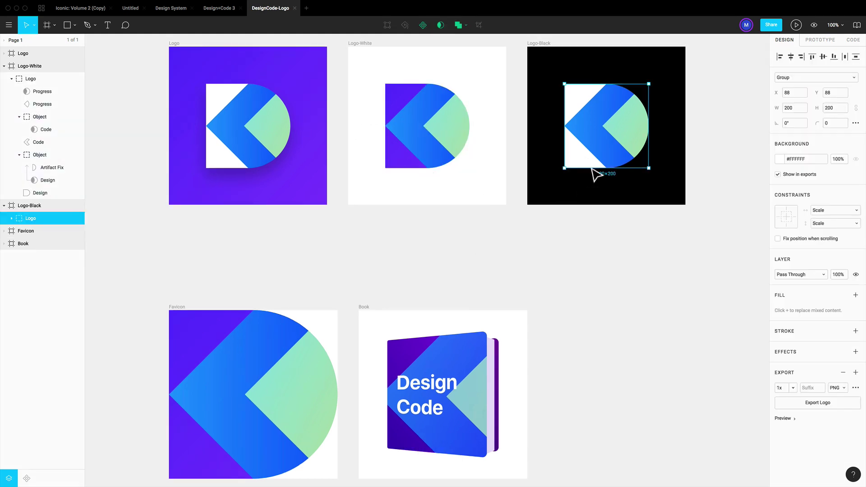
key(super+c)
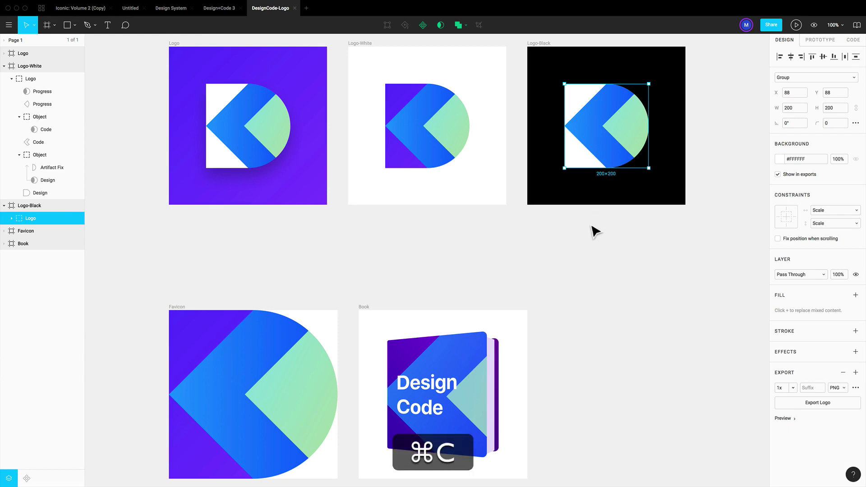
click(130, 9)
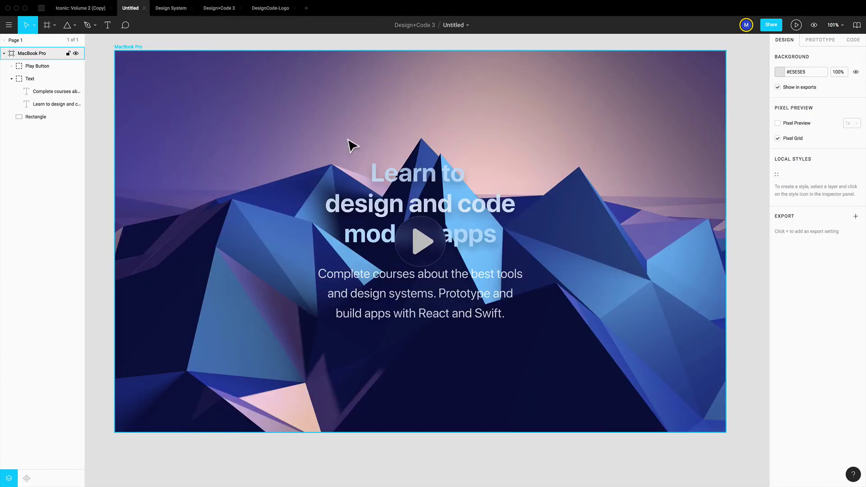
key(super+v)
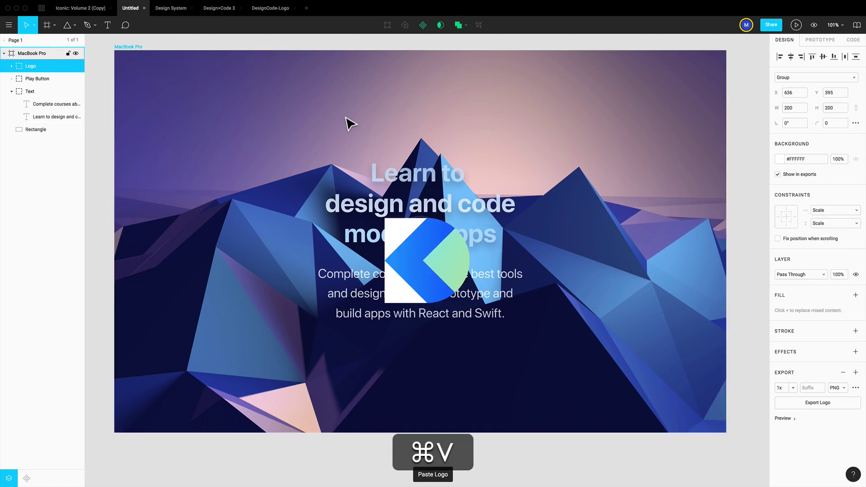
Move the pasted logo to the upper-left area of the MacBook Pro frame and scale it down proportionally to a small navigation icon.
drag(420, 240, 277, 112)
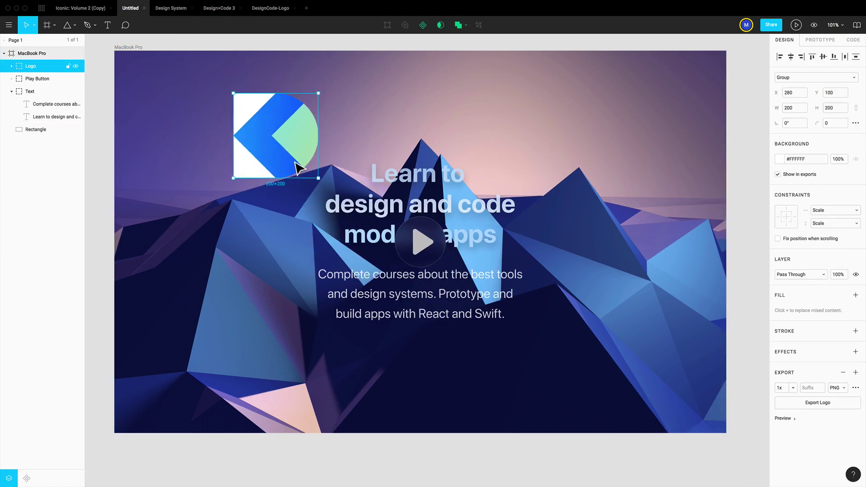
key(shift+super)
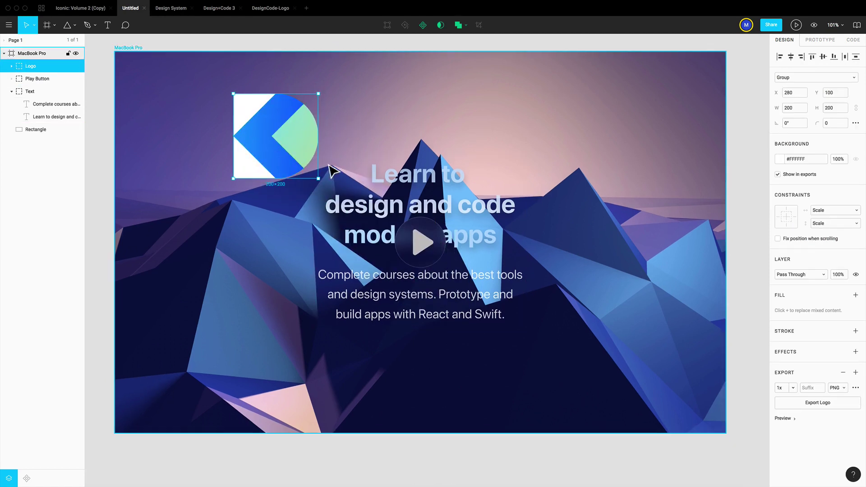
key(shift)
drag(325, 185, 239, 96)
key(Escape)
Add a text layer reading "Courses" and move it clear of the logo on its right side.
key(t)
scroll(263, 101, right, 1)
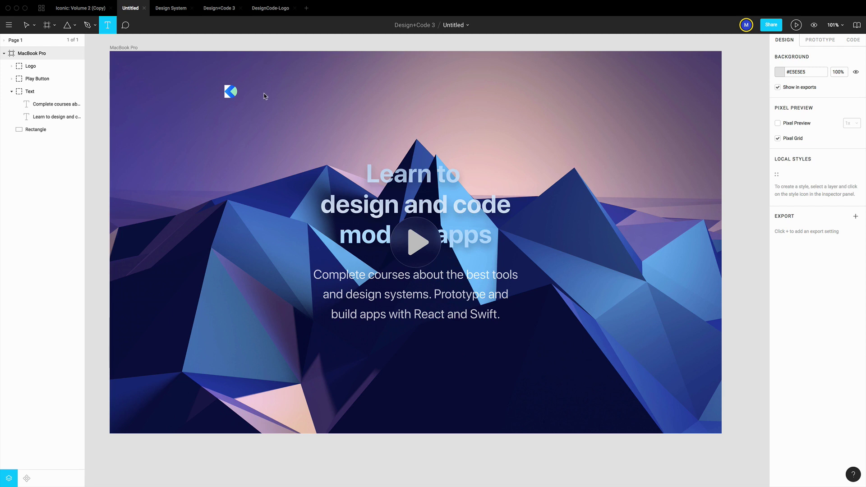
key(t)
click(264, 95)
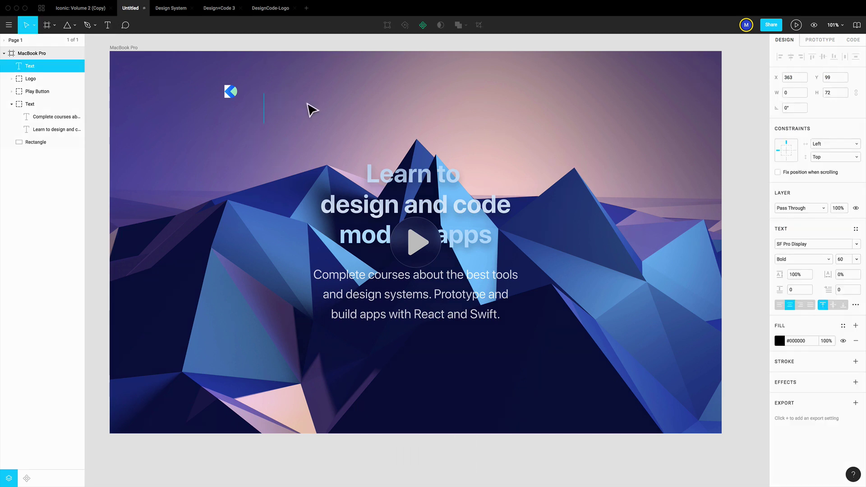
text(Courses)
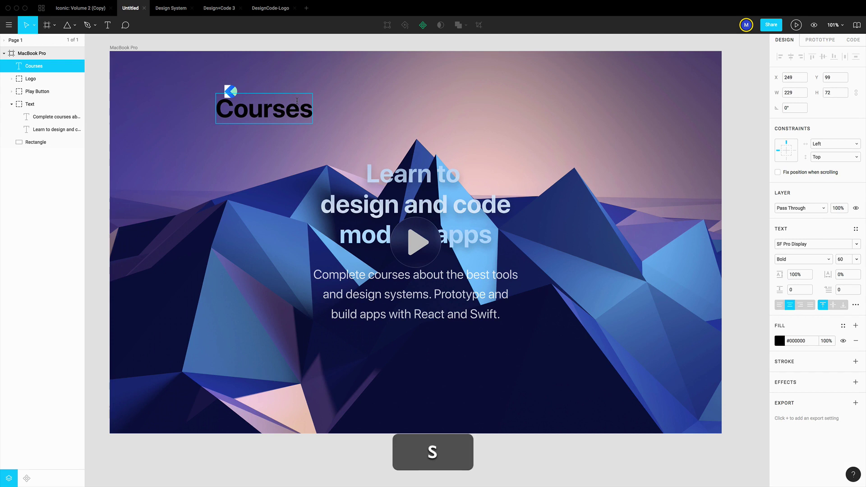
key(Escape)
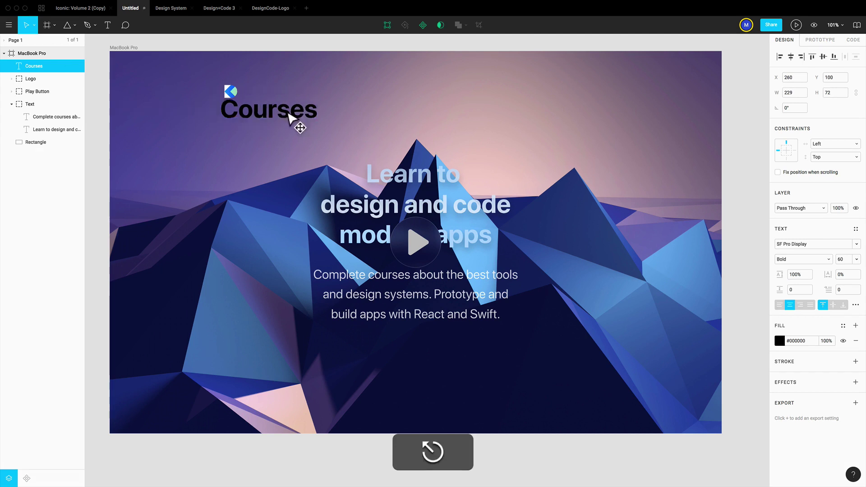
drag(294, 119, 354, 114)
Set the Courses text fill to white #FFFFFF and its font size to 20.
click(779, 340)
click(674, 274)
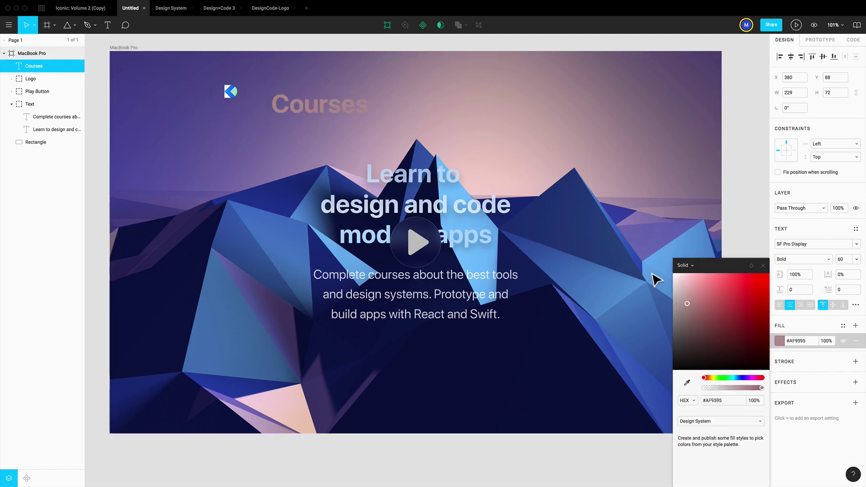
click(803, 326)
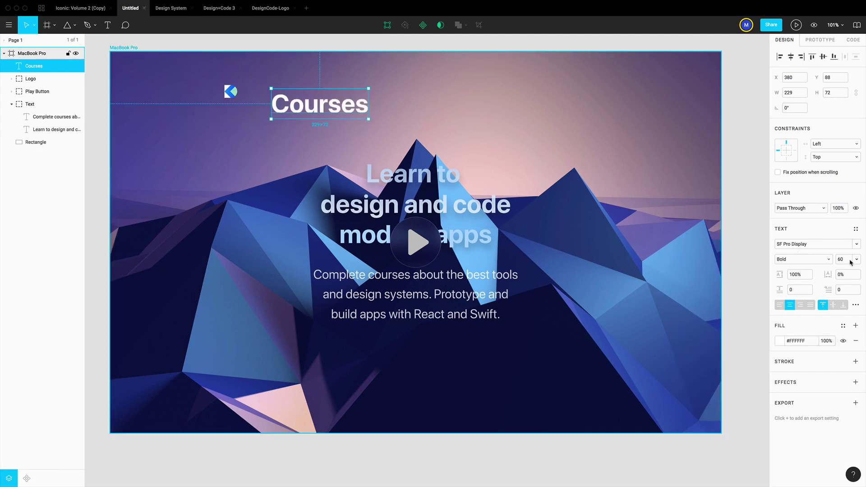
text(20)
key(Return)
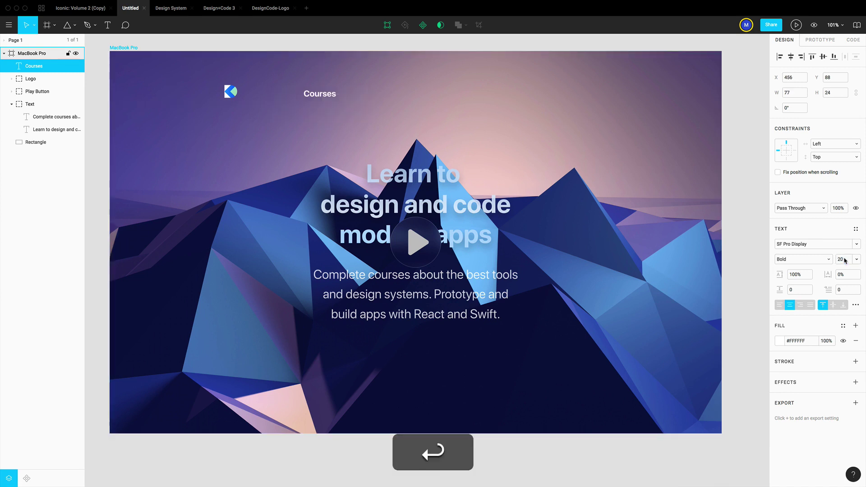
Position the Courses label beside the logo at X 350, Y 85, and left-align its text.
drag(323, 95, 277, 98)
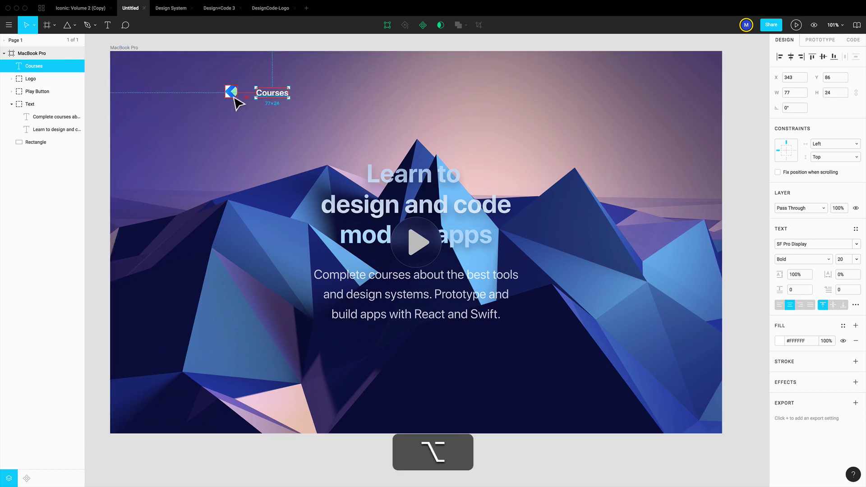
key(alt+Right)
key(alt+Right)
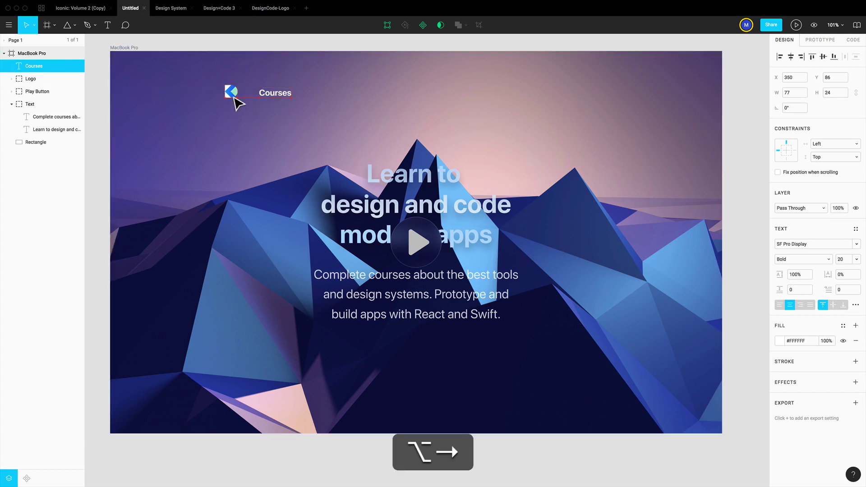
key(Up)
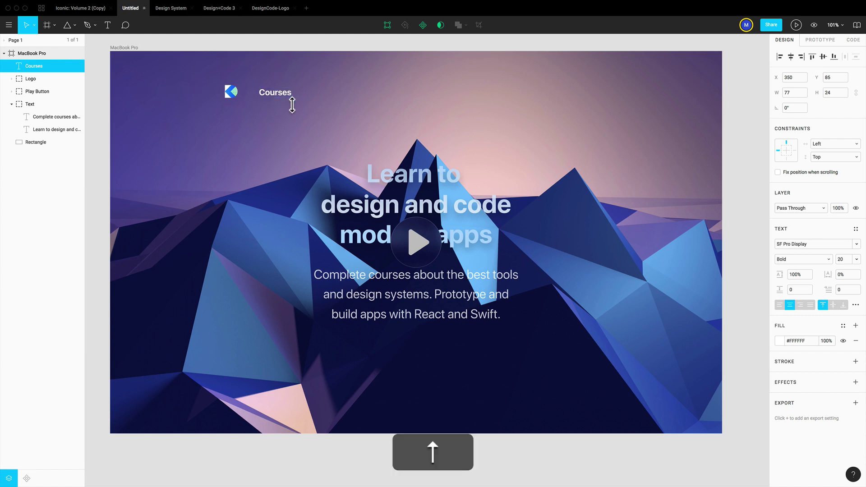
click(780, 305)
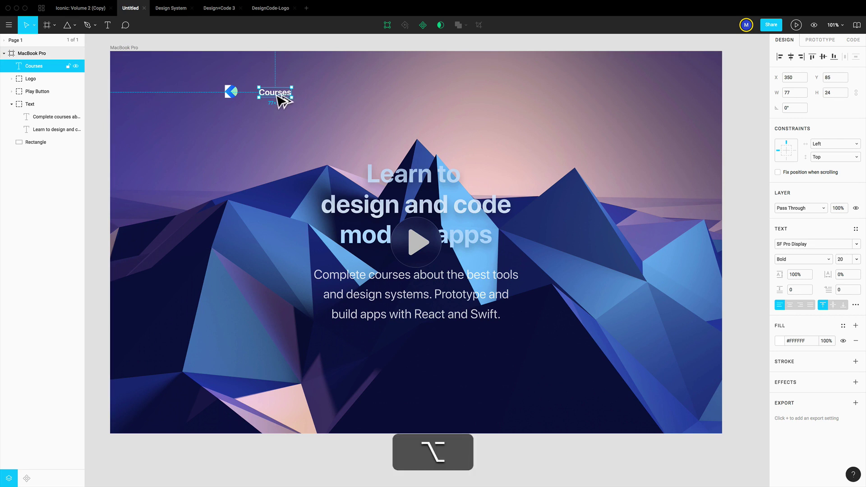
Duplicate the Courses label three times to its right in an evenly spaced row, with the first copy at X 477.
drag(281, 99, 331, 97)
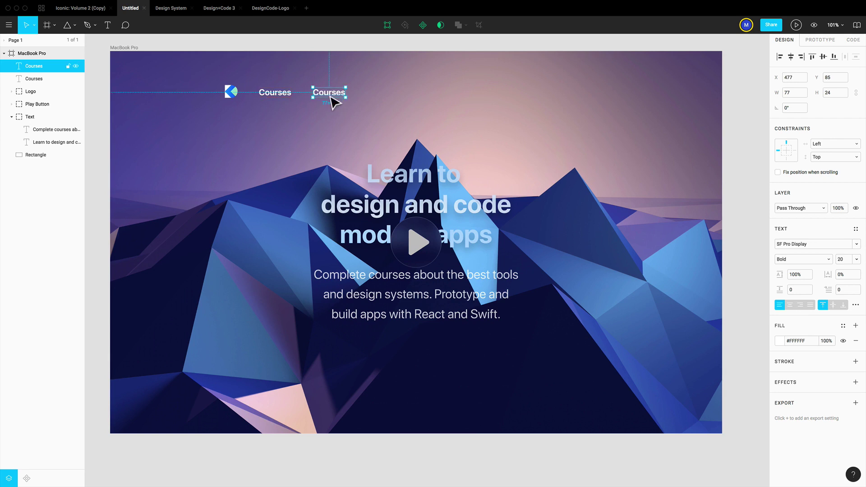
key(super)
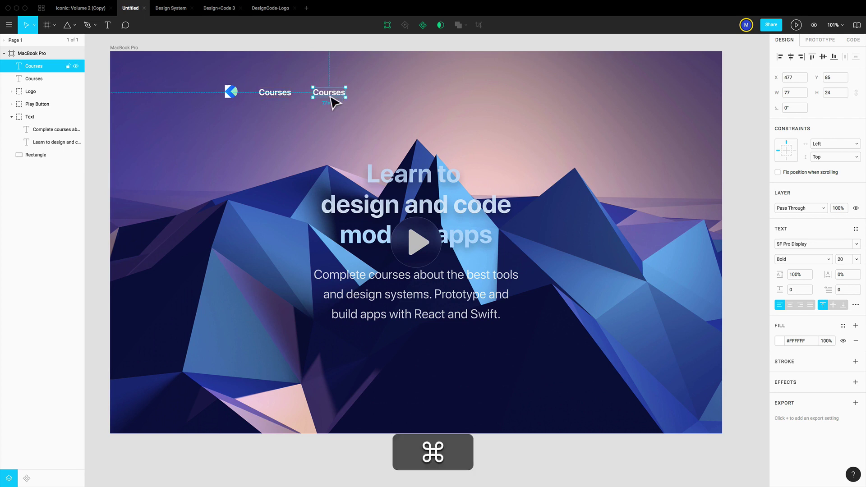
key(super+d)
key(super+d)
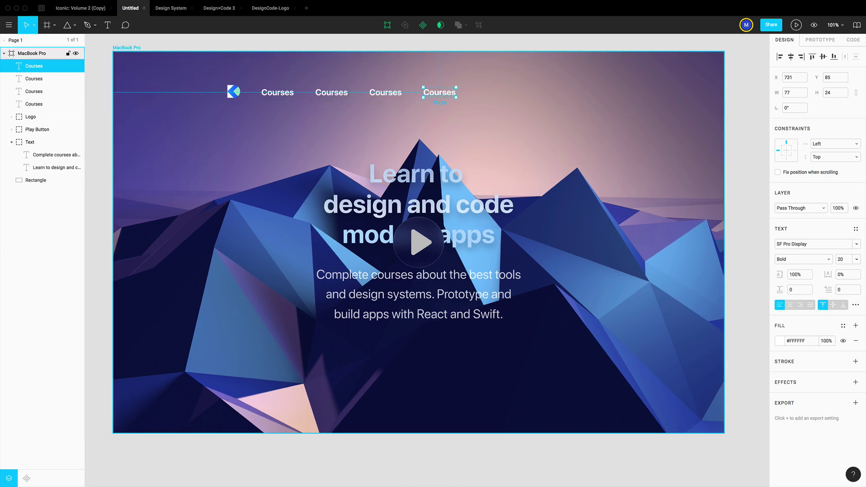
Change the second menu label's text to "Downloads" and the third one's to "Pricing".
double_click(328, 93)
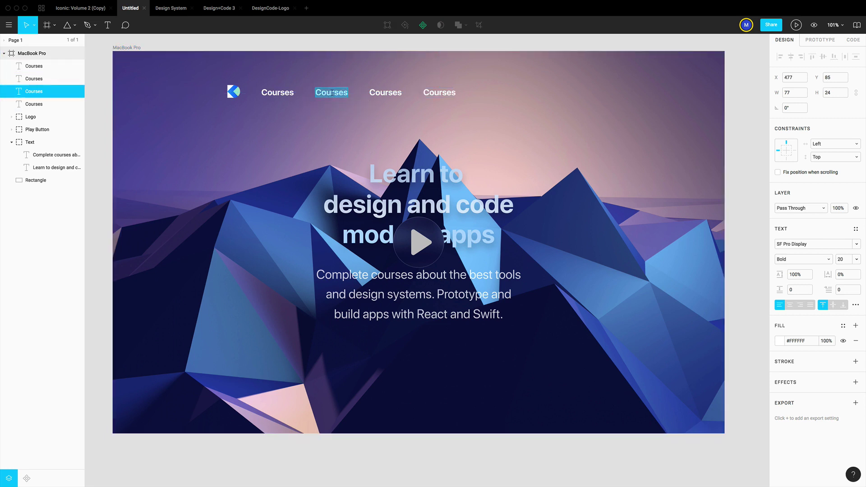
text(Downloads)
key(Escape)
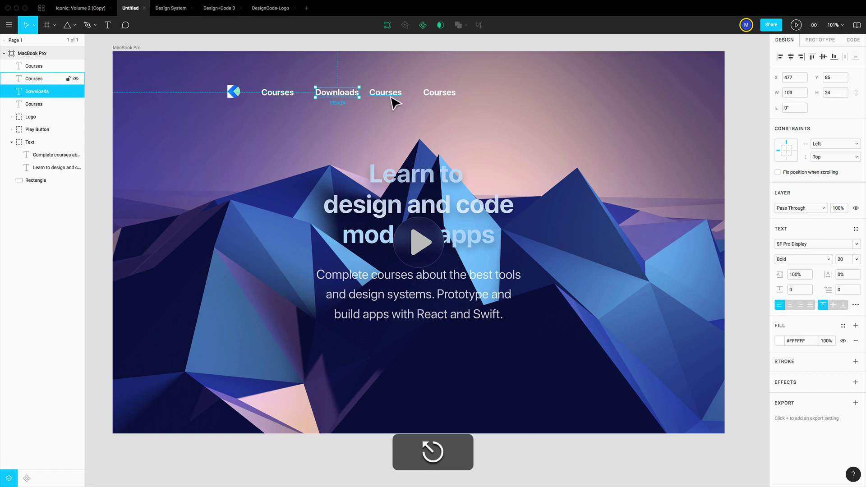
click(394, 101)
double_click(392, 100)
text(P)
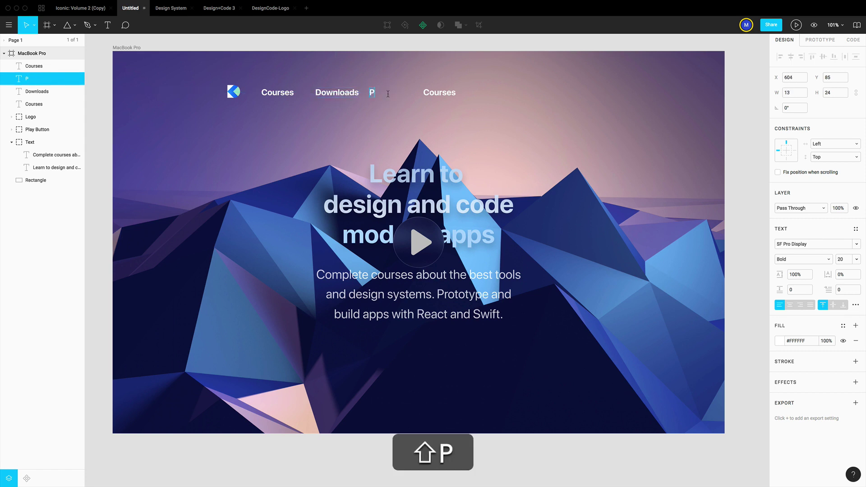
text(ricing)
Change the fourth menu label's text to "Sign In".
super+click(435, 96)
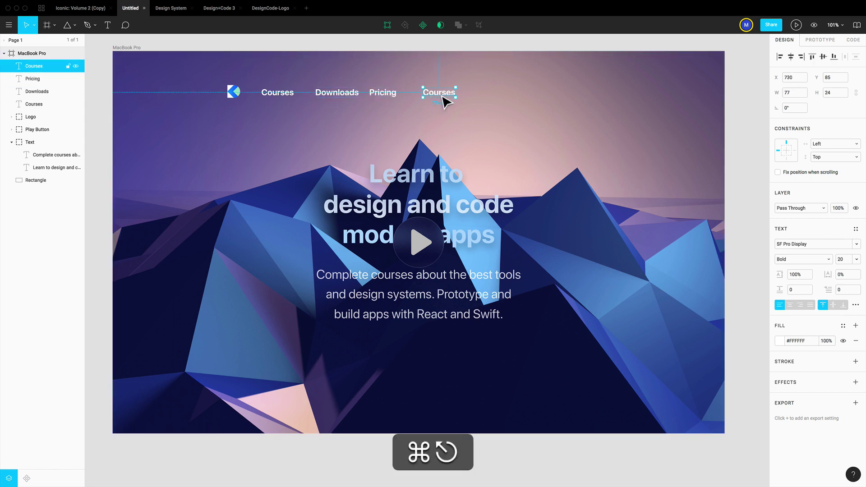
key(Return)
text(Sigin)
key(BackSpace)
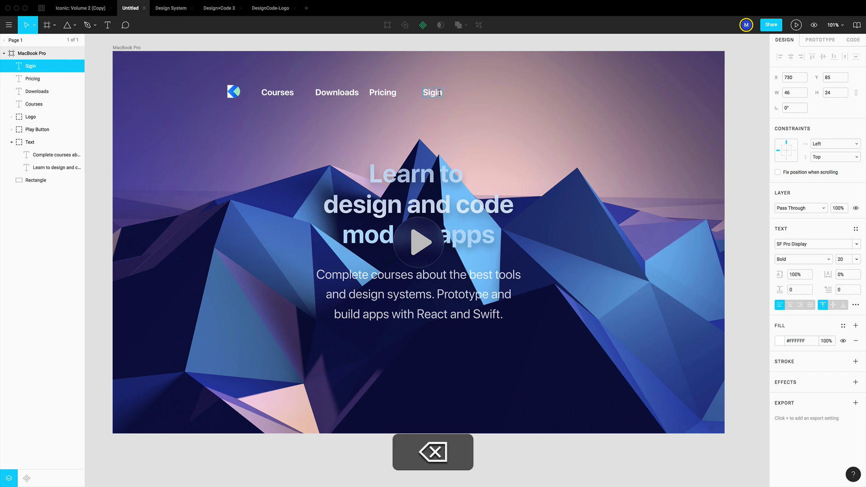
text(gn In)
key(Escape)
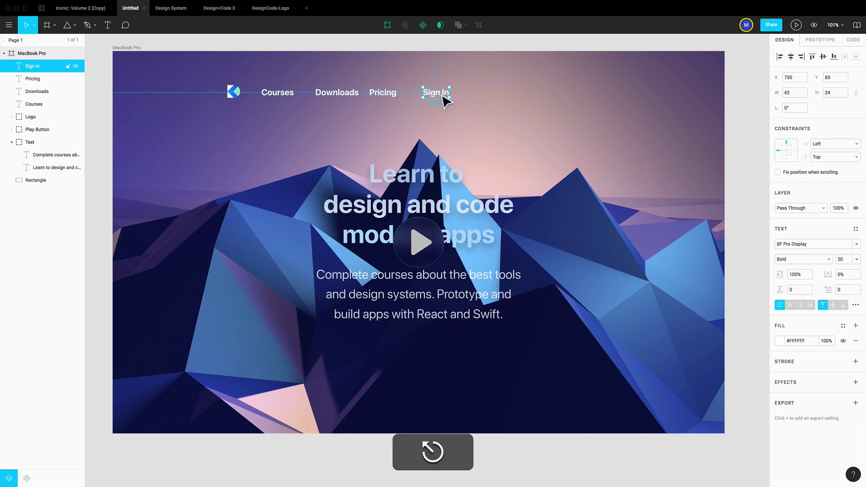
Shift the Pricing and Sign In labels right to even out the menu spacing, placing Sign In at X 744.
click(361, 97)
click(379, 97)
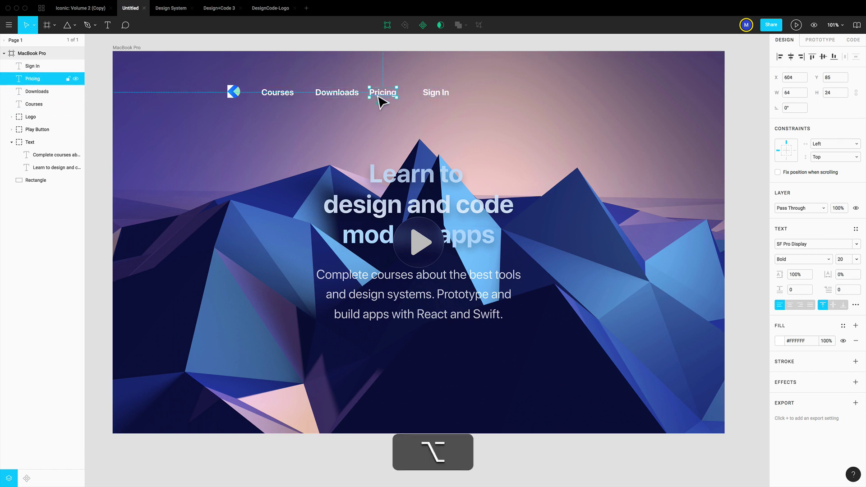
drag(379, 96, 456, 102)
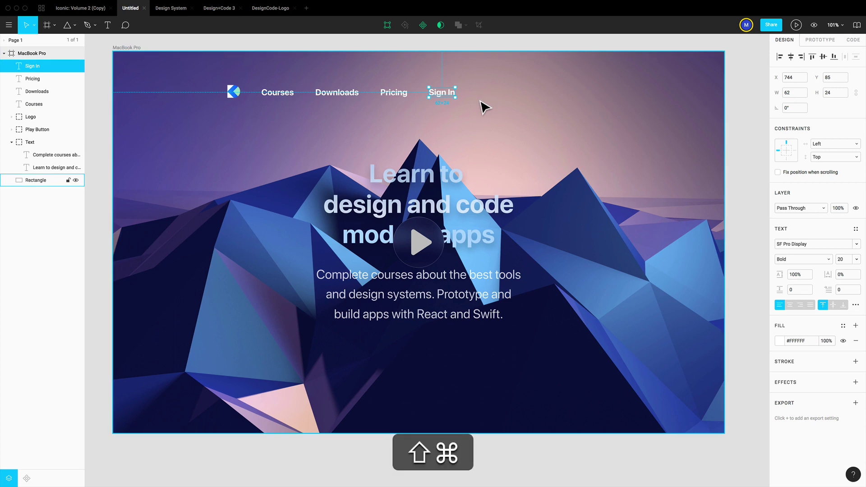
Draw a 150 by 40 rectangle after the Sign In label at X 870, Y 80, with a corner radius of 10.
key(r)
drag(478, 85, 547, 108)
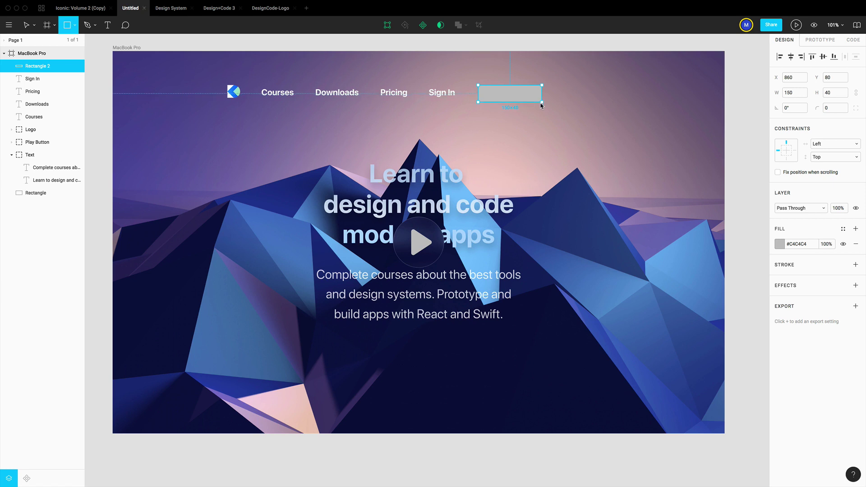
key(shift+Right)
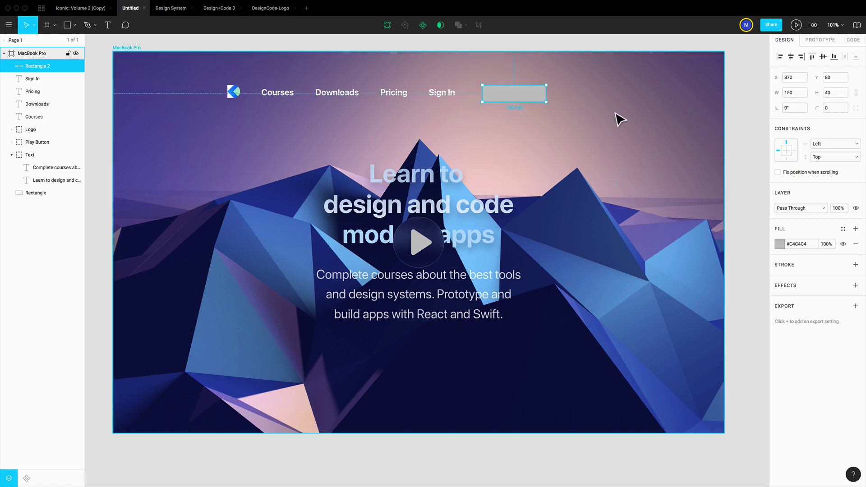
click(834, 111)
text(10)
key(Return)
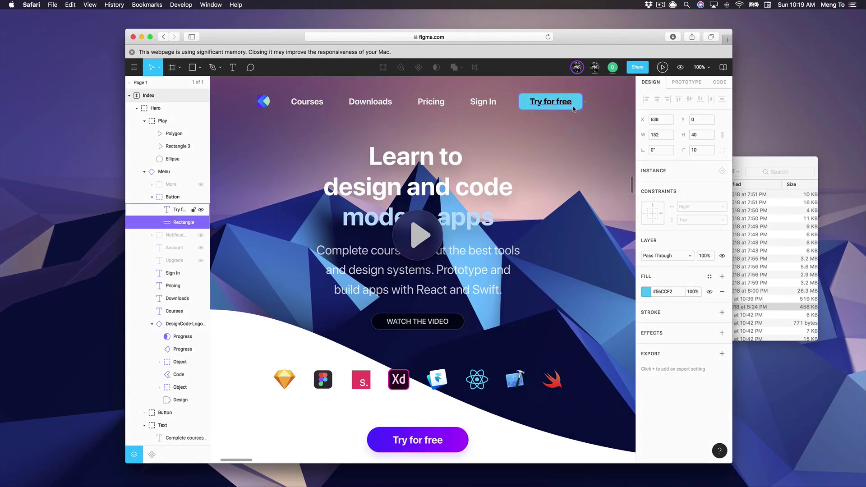
Copy the fill colour #56CCF2 from the reference design's Try for free button and apply it to the new rectangle.
click(663, 292)
key(super+c)
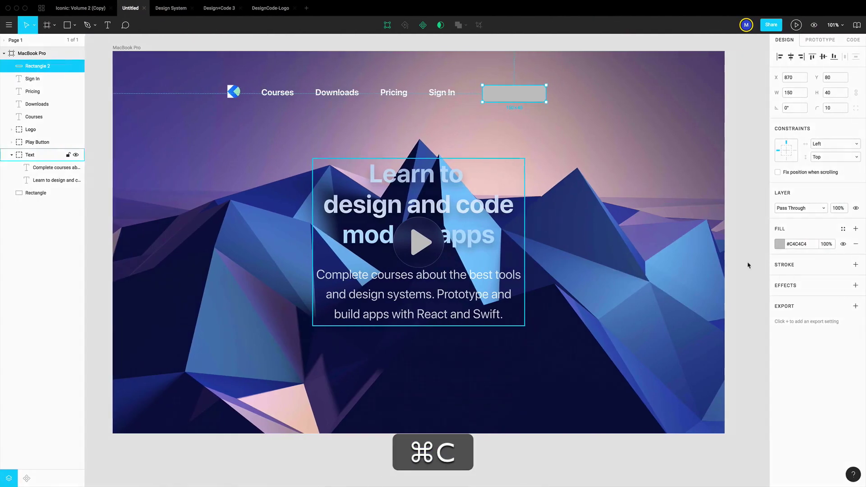
click(802, 244)
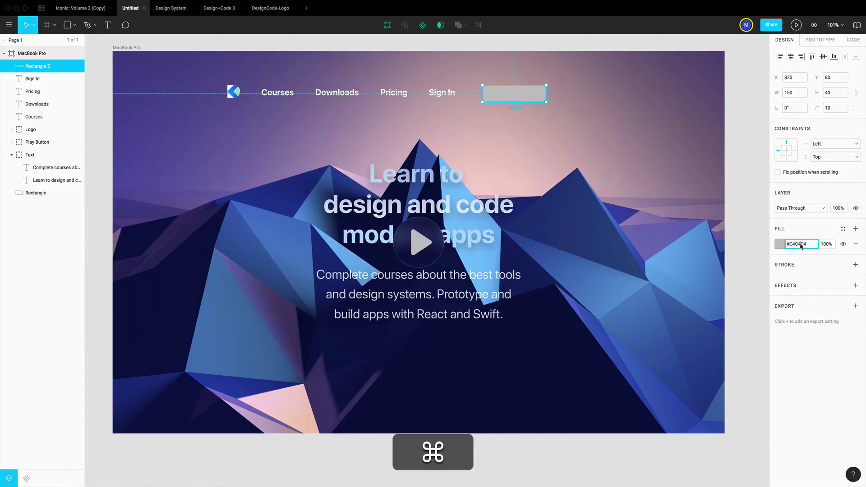
key(super+v)
Add the black text "Try for free" and centre it on the blue button at X 895, Y 88.
key(t)
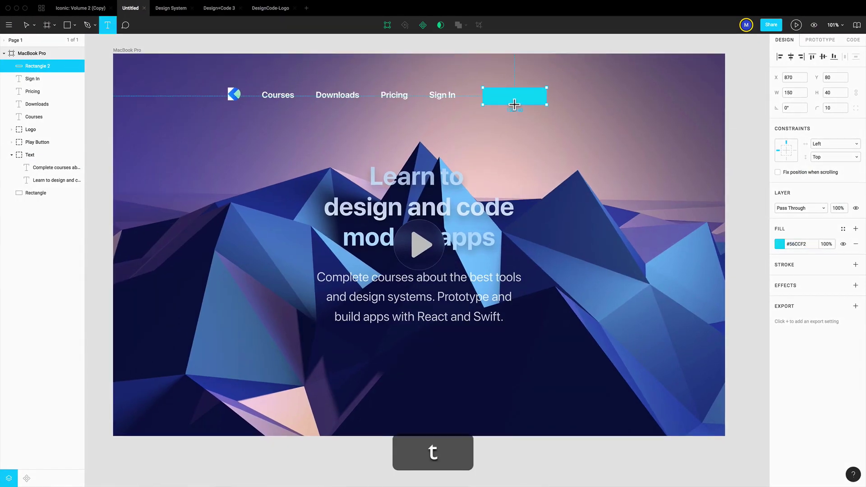
click(508, 100)
text(Try f)
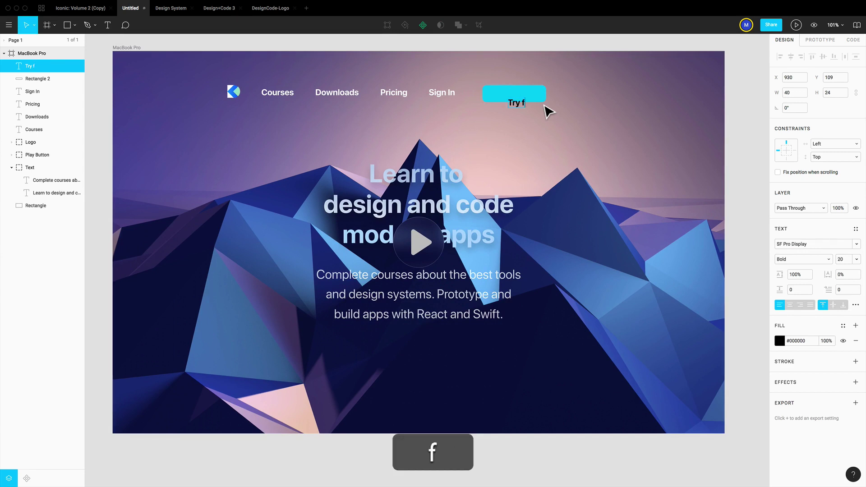
text(or free)
key(Escape)
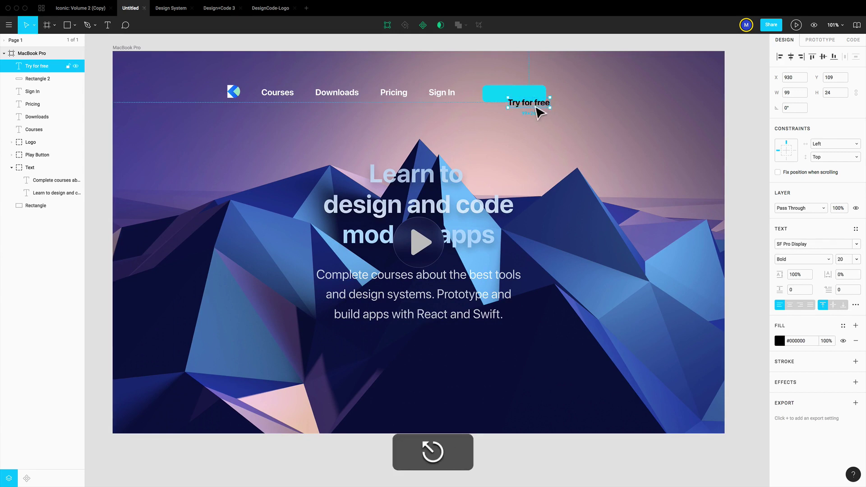
drag(541, 104, 526, 94)
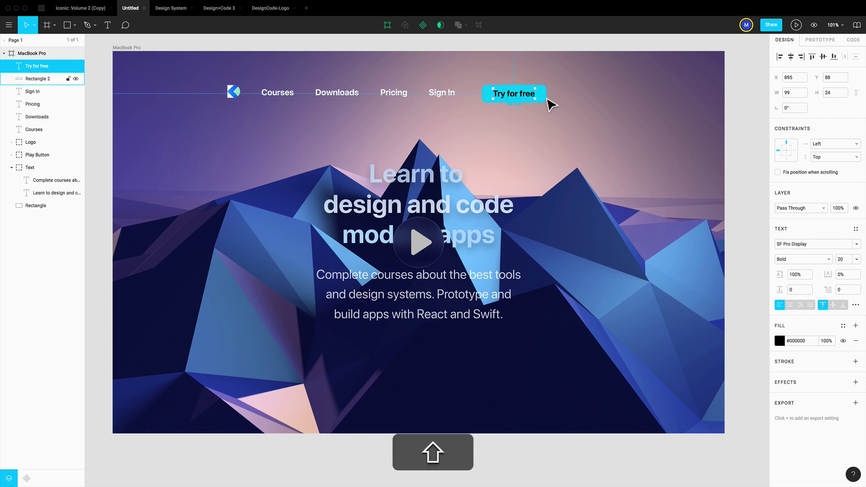
Group the "Try for free" text with its rectangle and name the group "Try Button".
shift+click(547, 100)
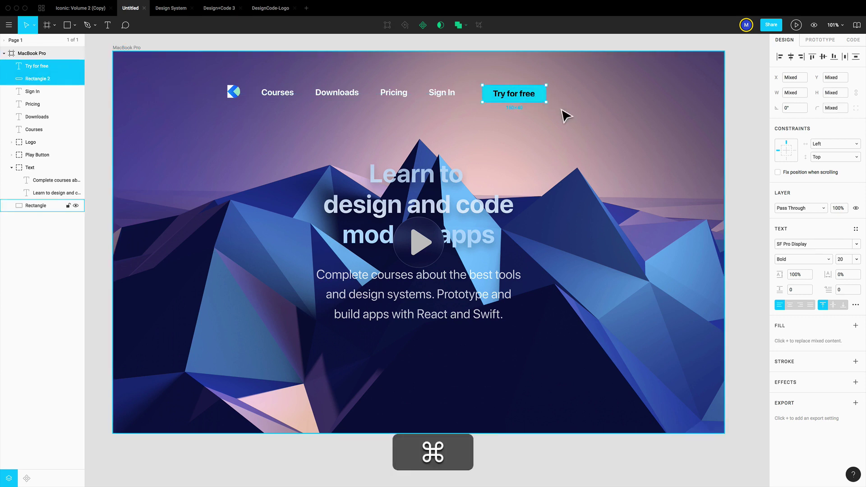
key(super+g)
double_click(46, 66)
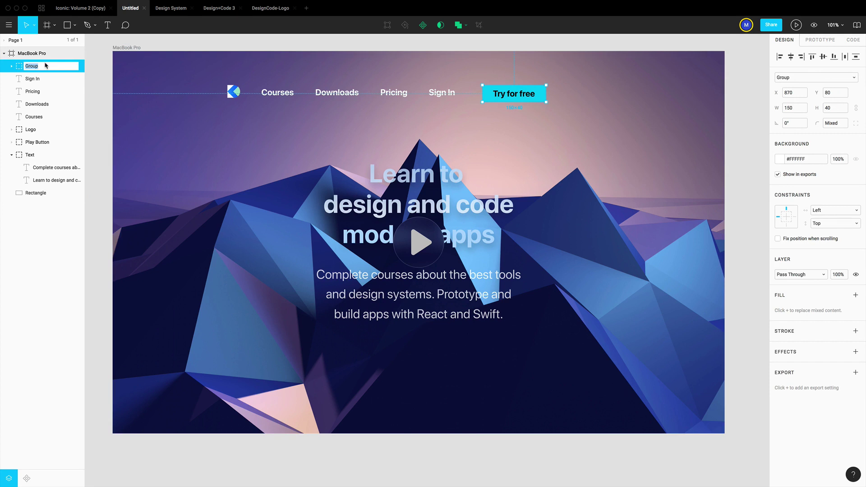
text(Try Button)
key(Return)
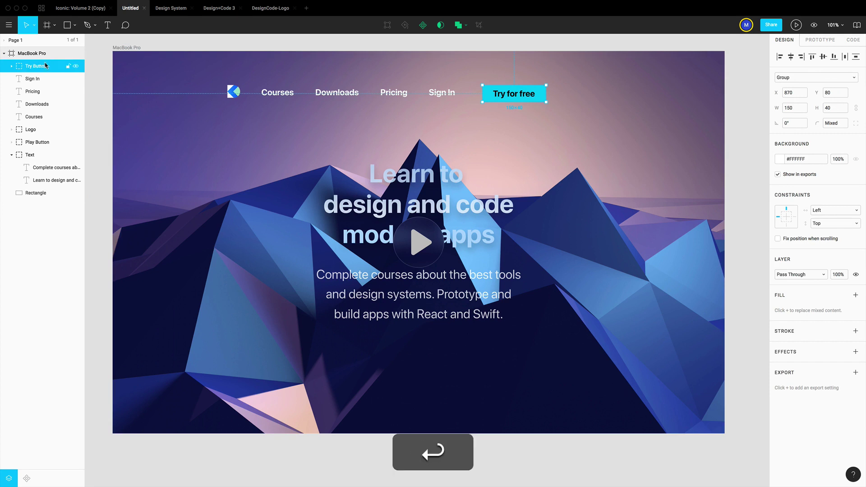
Group the logo, the four menu labels and the Try Button, and name the group "Header".
shift+click(43, 117)
click(40, 130)
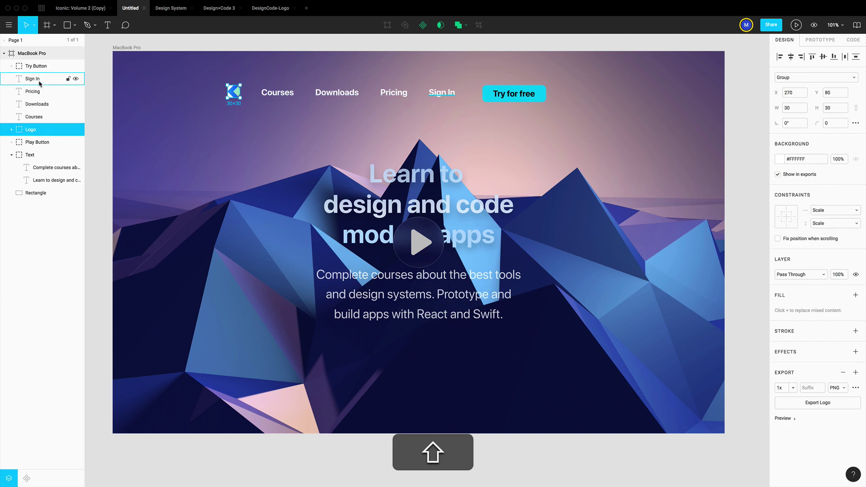
shift+click(37, 68)
double_click(31, 66)
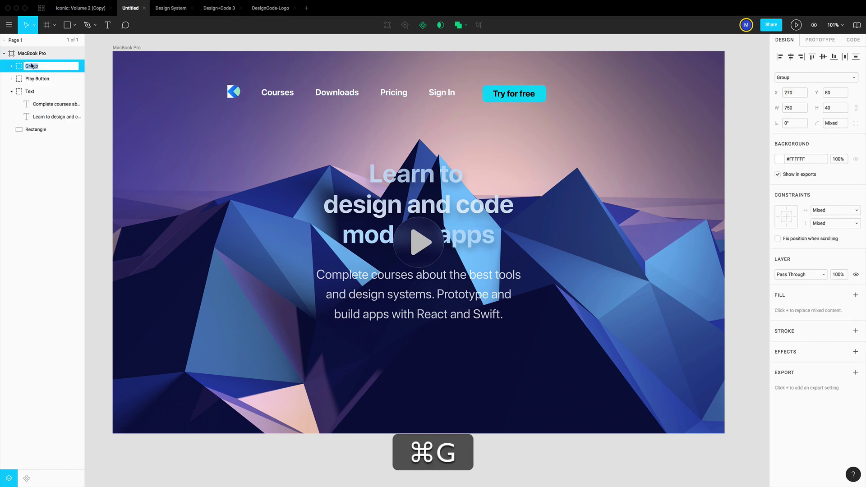
text(Header)
key(Return)
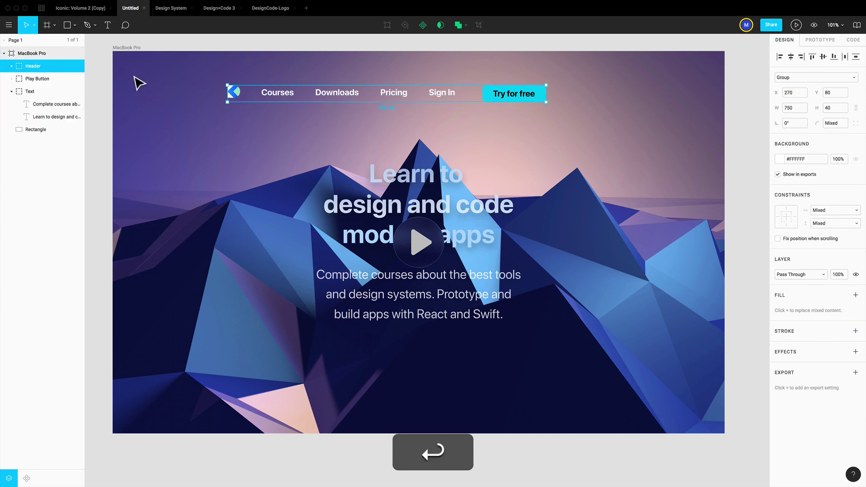
Centre the Header group horizontally in the MacBook Pro frame and move it up to Y 50.
scroll(213, 93, left, 5)
scroll(217, 95, right, 4)
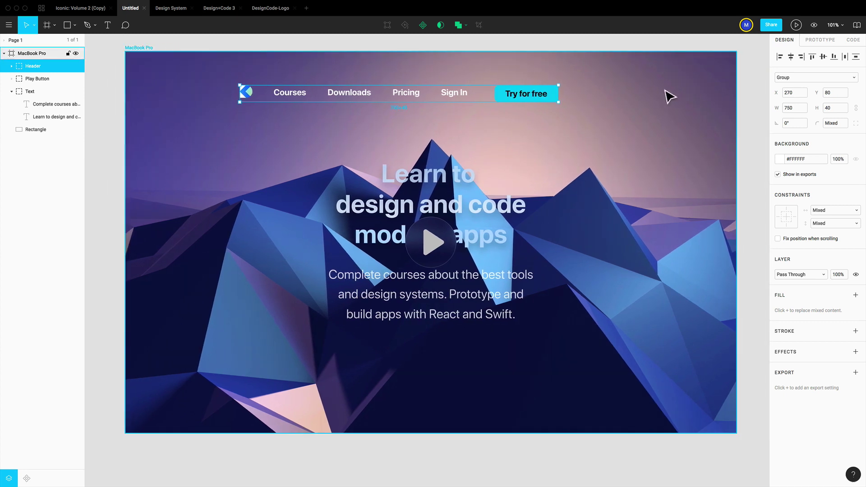
click(789, 57)
key(alt)
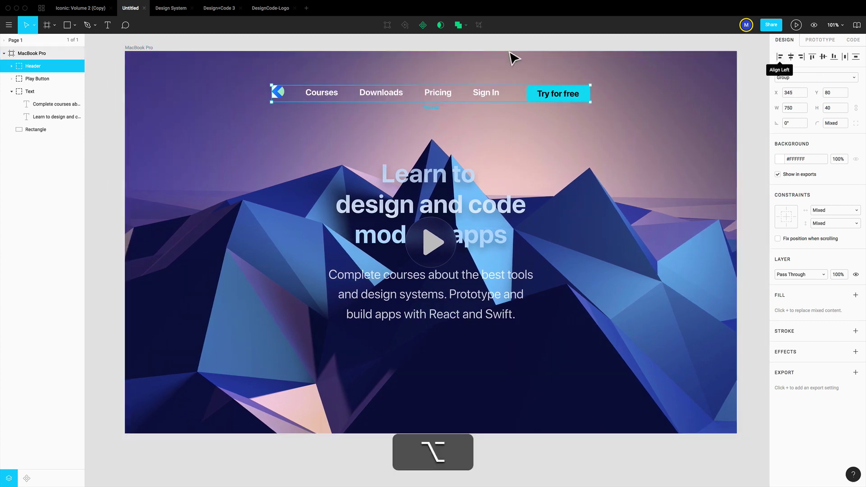
key(alt+shift+Up)
key(alt+shift+Up)
key(alt+shift+Up)
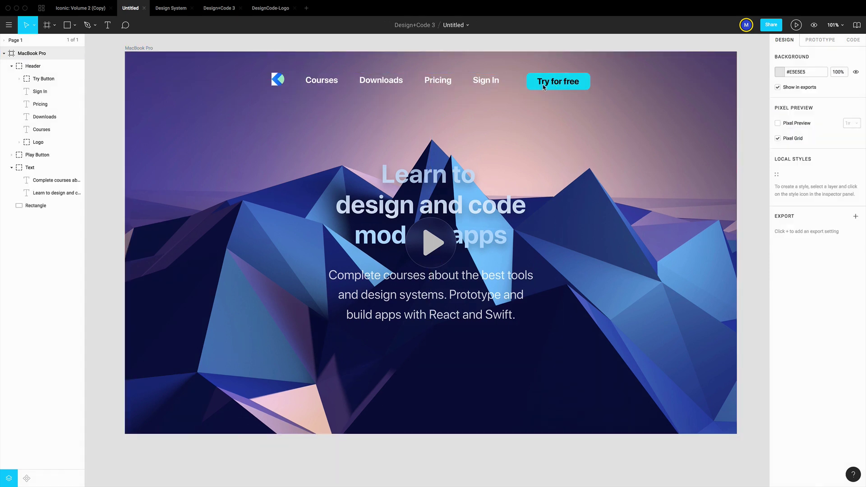
Check the Try Button's distance to the Sign In label and move the button closer, to X 931.
double_click(542, 85)
key(alt)
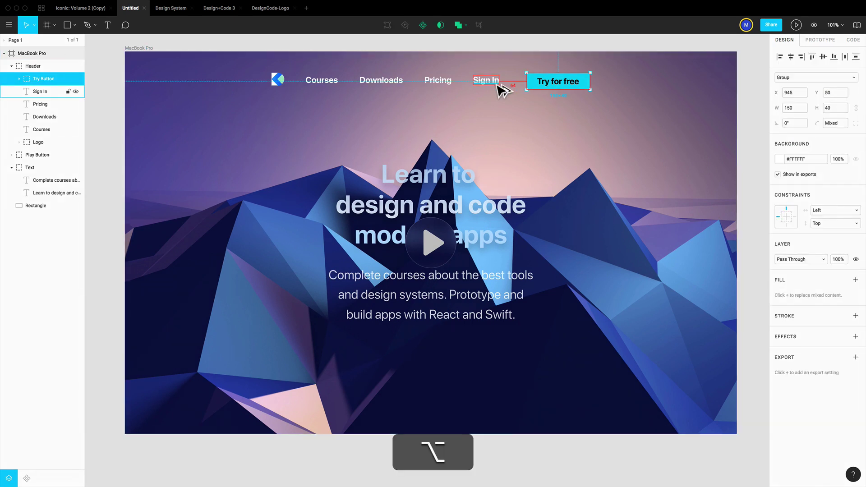
click(560, 116)
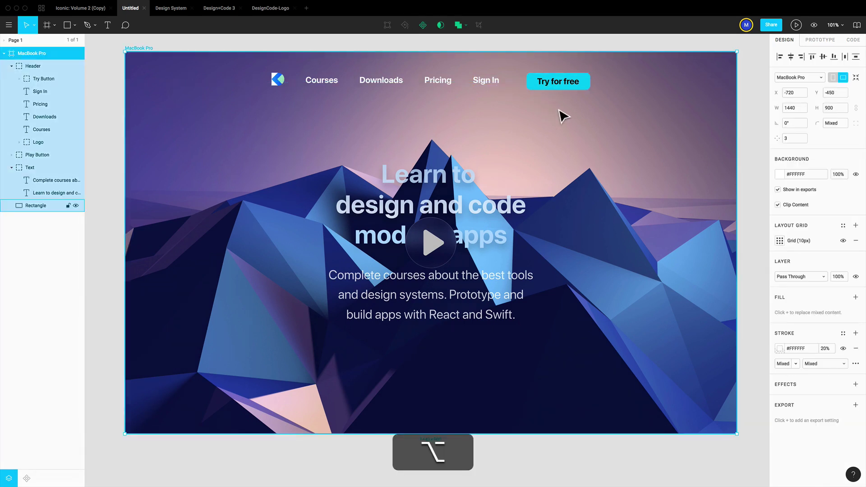
click(557, 87)
click(559, 93)
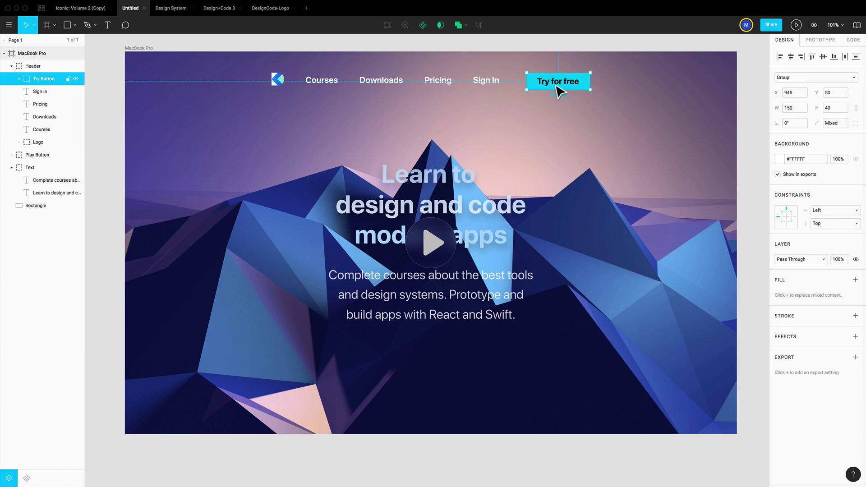
click(587, 106)
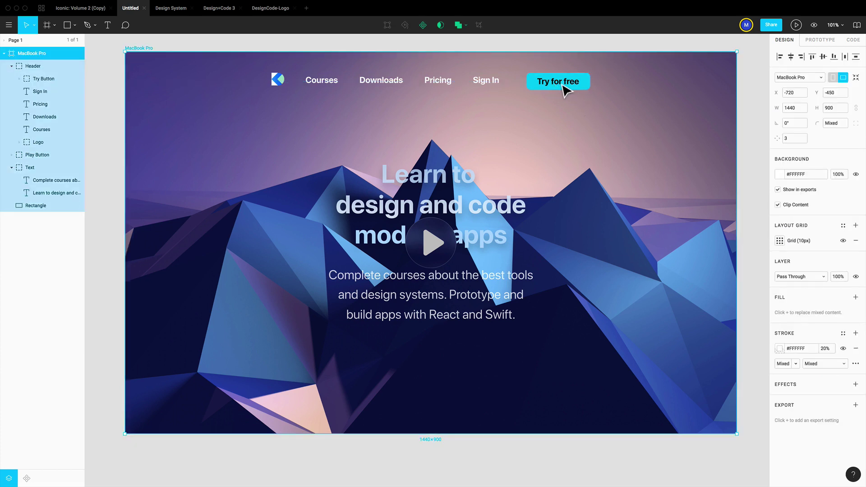
double_click(564, 88)
key(alt)
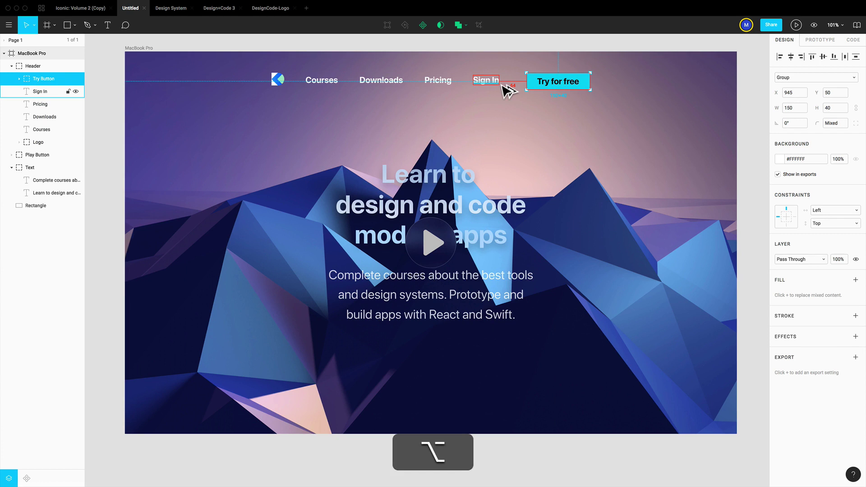
key(alt+shift+Left)
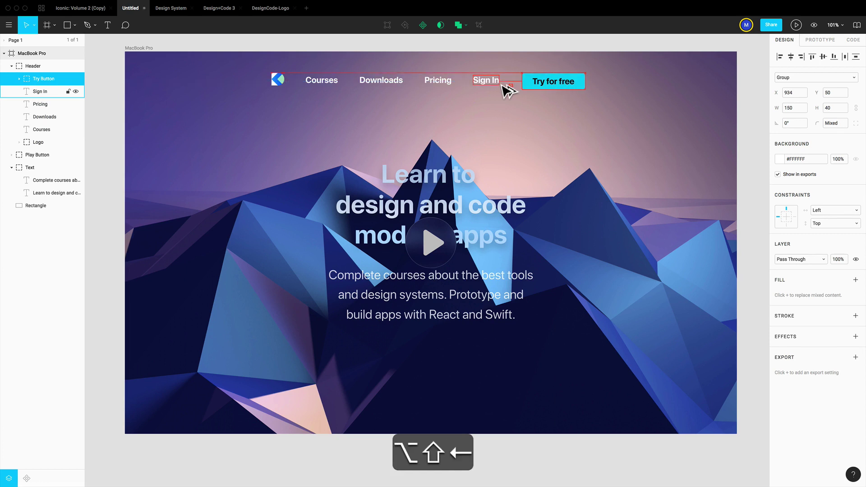
key(alt+Left)
key(alt+Left)
key(alt+Left)
key(alt+Left)
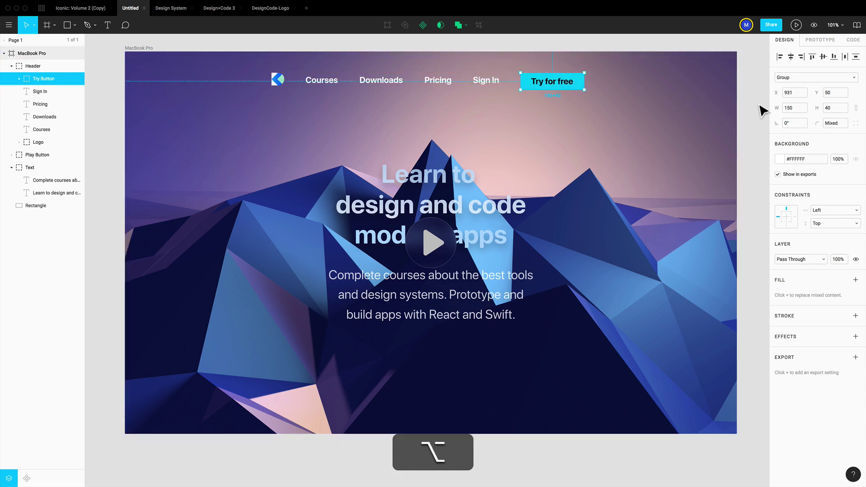
Centre the Header group horizontally in the frame again with its adjusted button spacing.
click(576, 88)
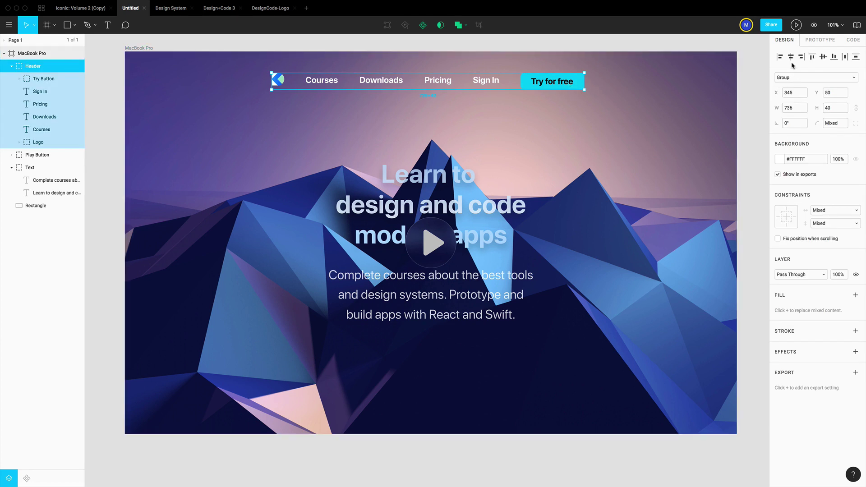
click(791, 57)
click(750, 116)
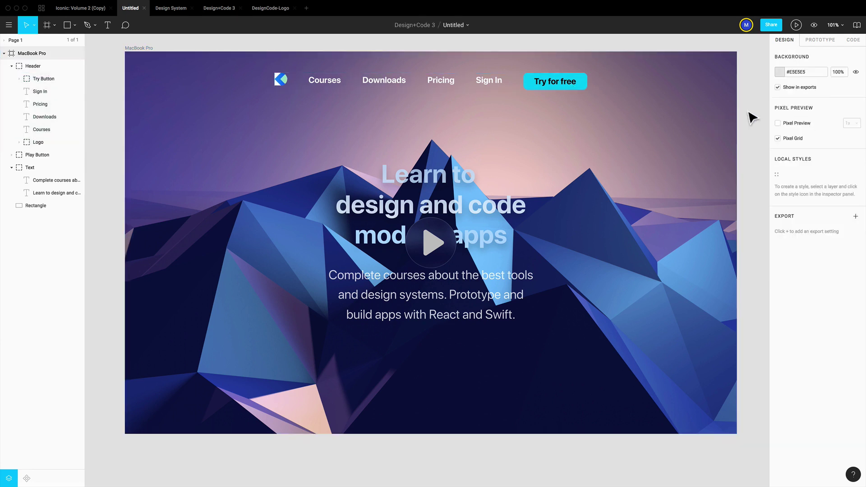
Move the logo inside the header down 2 px to Y 52.
click(301, 92)
double_click(281, 83)
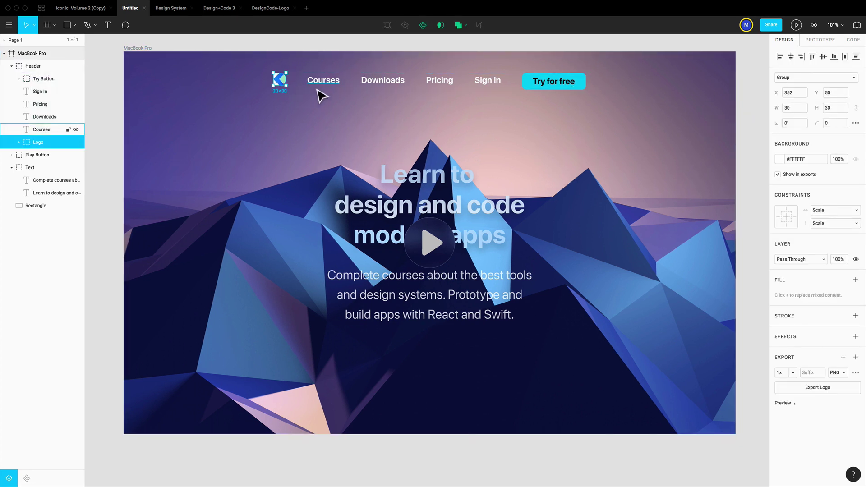
key(Down)
key(Down)
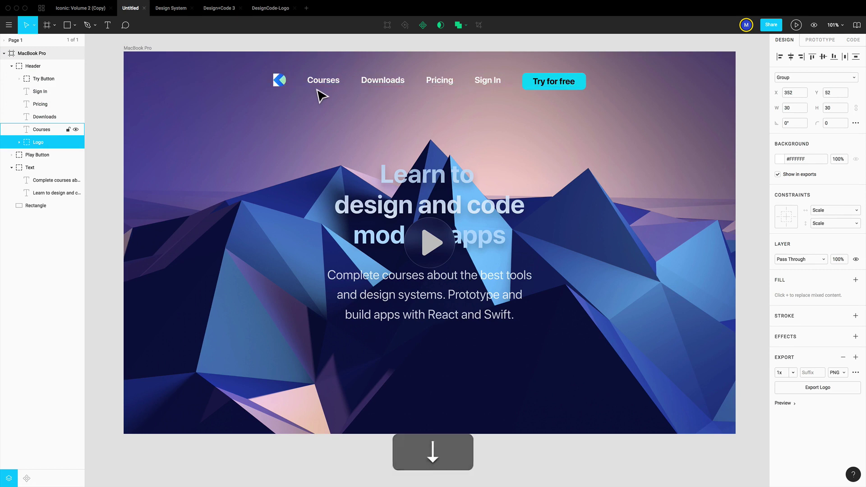
click(740, 113)
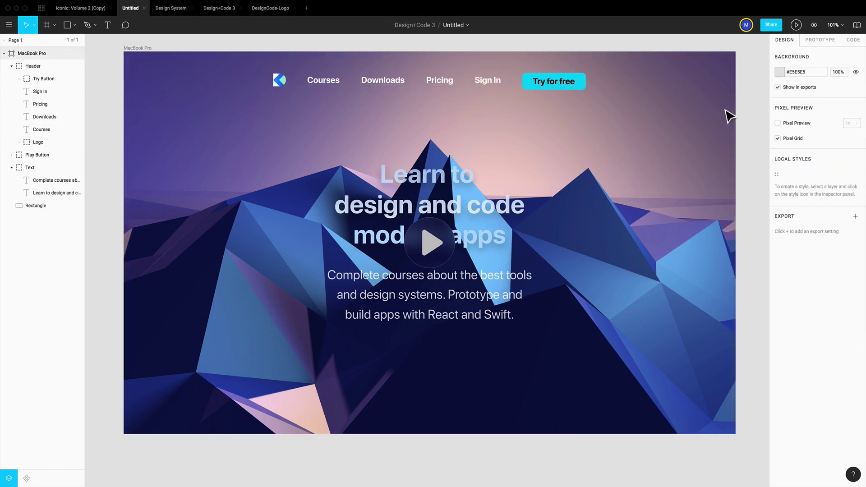
Draw a 195 by 60 rectangle below the description text at X 605, Y 670.
scroll(485, 273, down, 5)
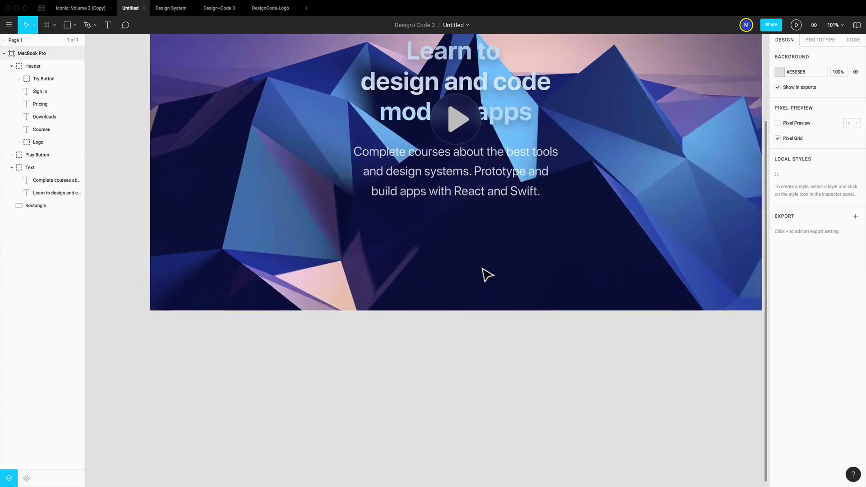
scroll(482, 271, up, 2)
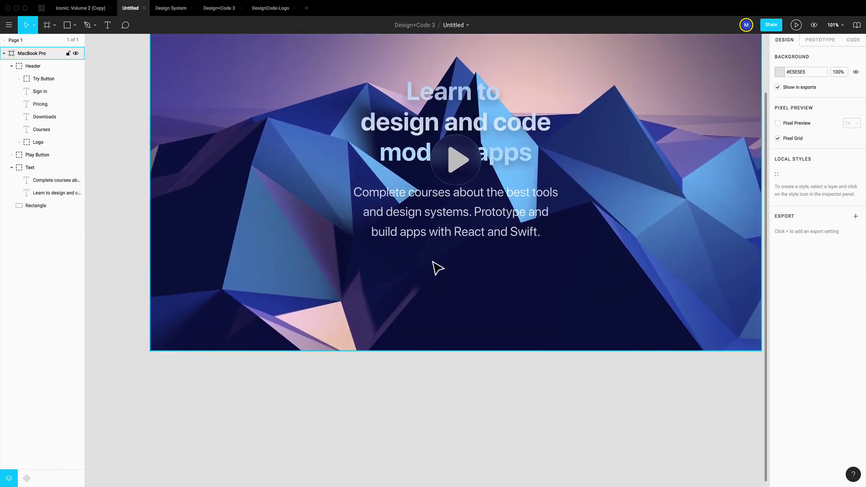
key(r)
mouse_move(410, 249)
mouse_down()
mouse_move(492, 274)
mouse_move(457, 275)
mouse_up()
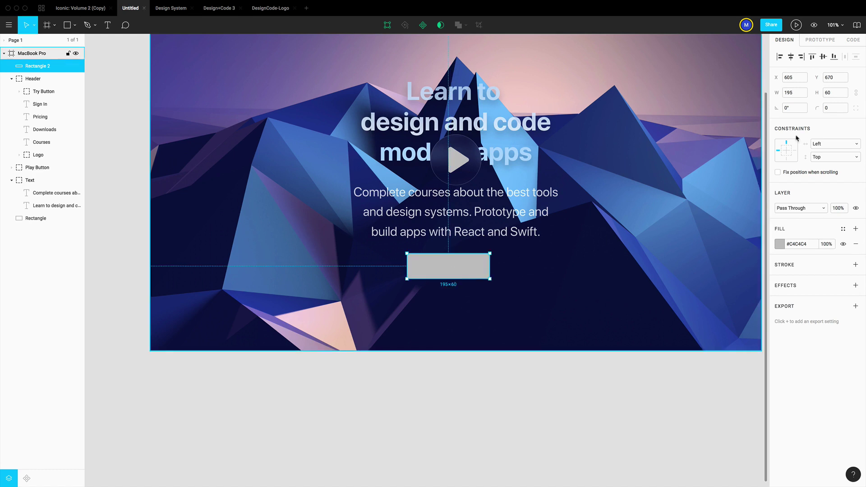
Resize the rectangle below the description text to 220 wide by 40 high.
text(220)
key(Return)
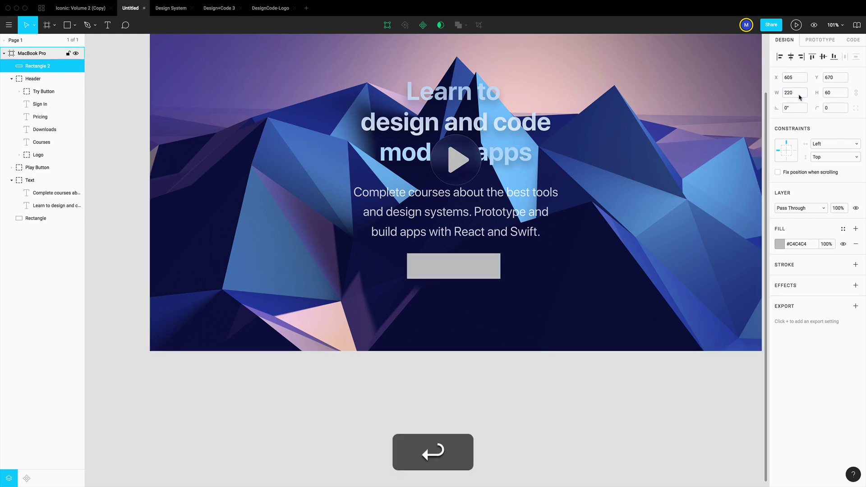
click(834, 93)
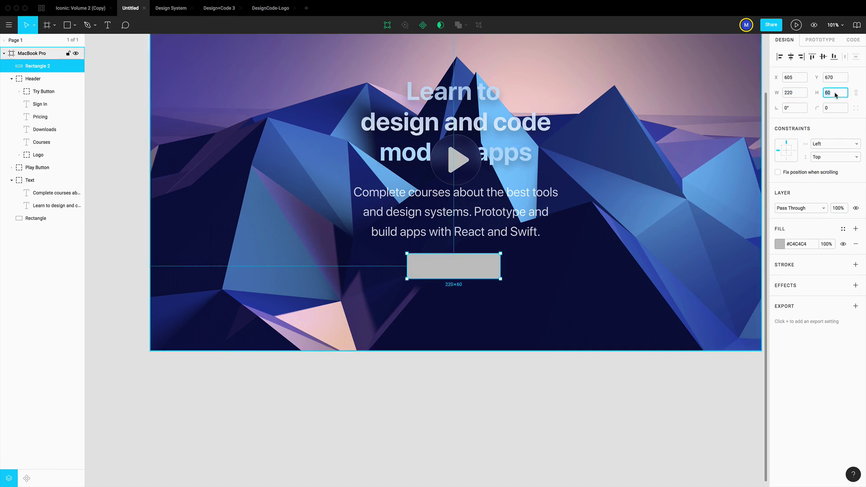
text(40)
key(Return)
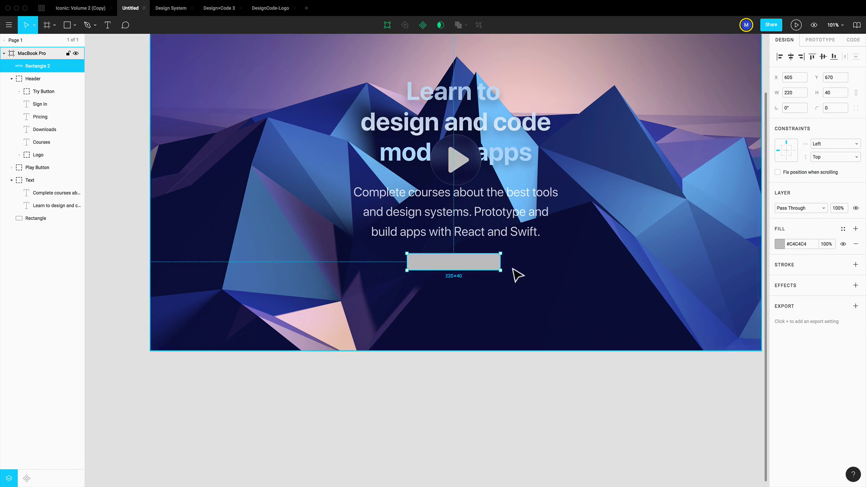
Round the button rectangle's corners with a corner radius of 20.
click(834, 108)
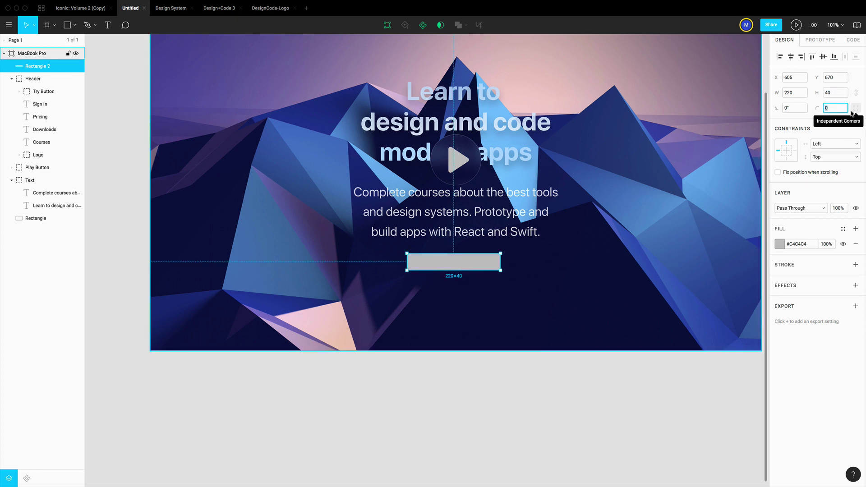
text(20)
key(Return)
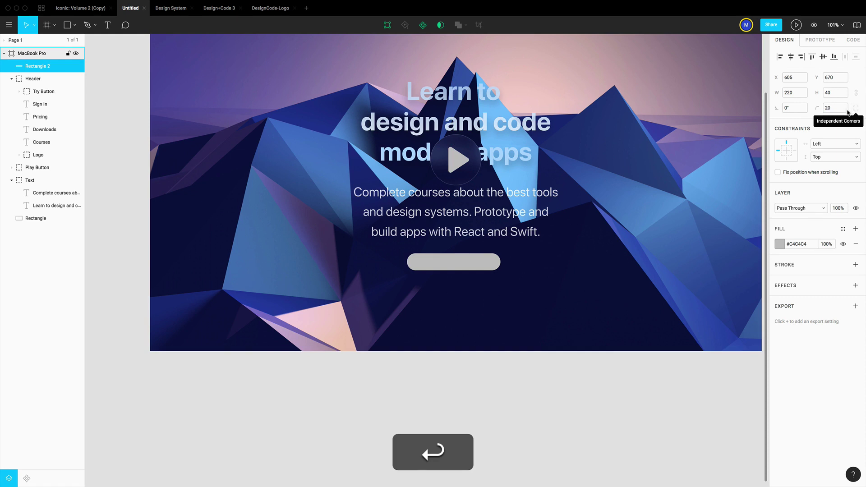
click(836, 109)
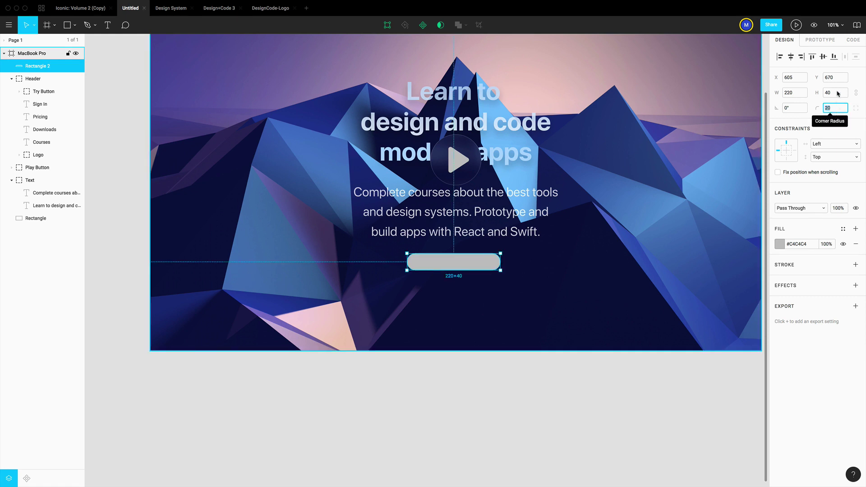
click(838, 93)
click(846, 109)
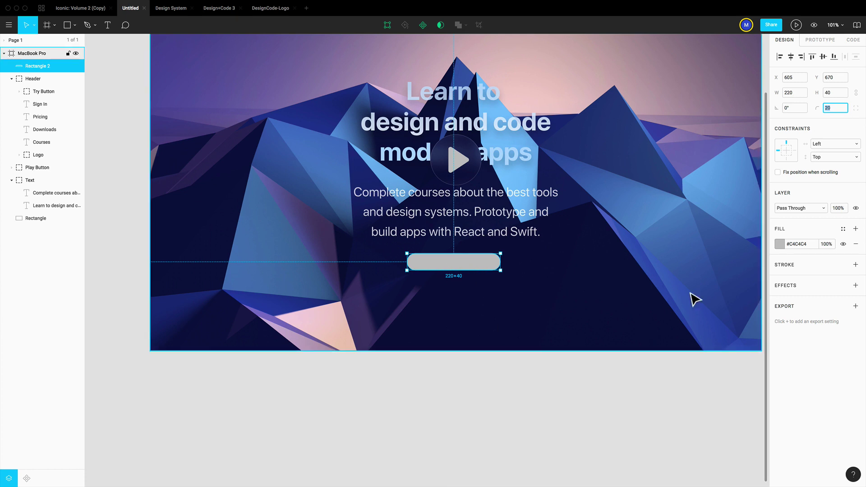
Fill the button rectangle with black #000000 at 80% opacity.
click(780, 245)
drag(722, 317, 638, 383)
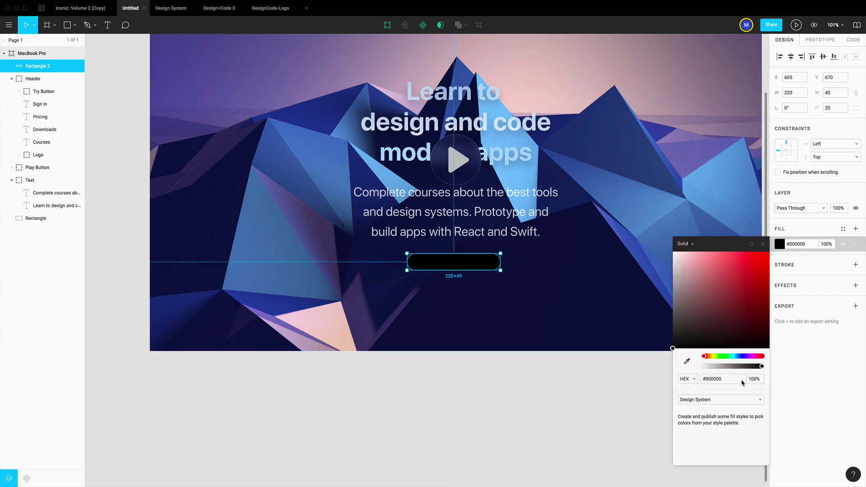
text(80)
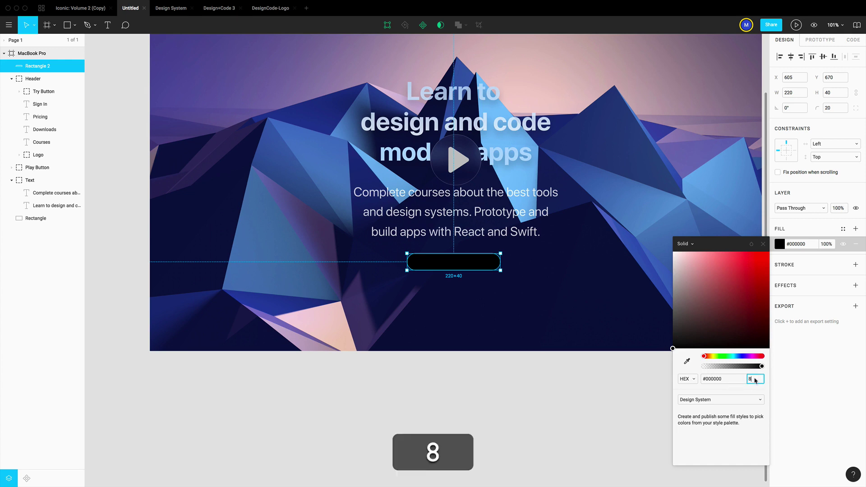
key(Return)
click(813, 368)
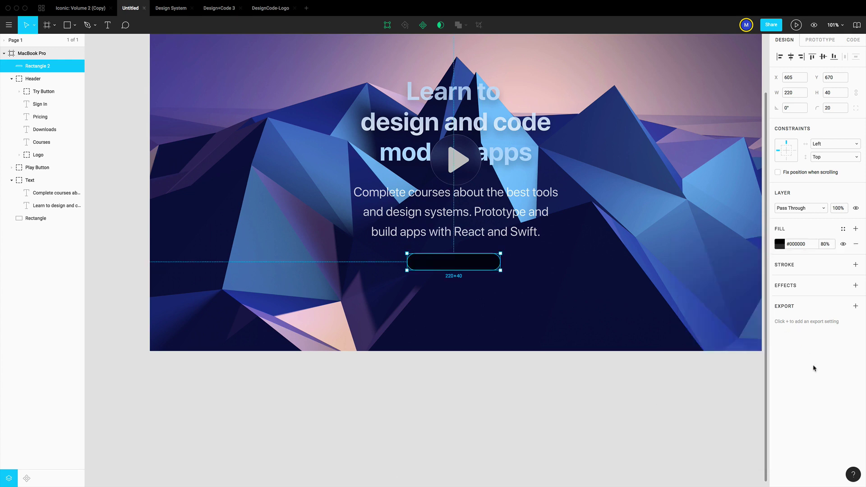
Add a 1 px inside stroke to the button rectangle in white #FFFFFF at 25% opacity.
click(855, 266)
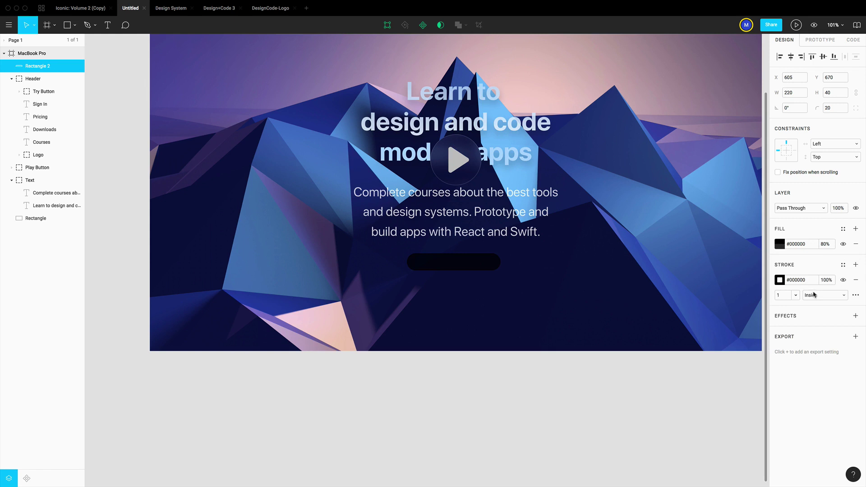
click(783, 281)
drag(694, 293, 673, 273)
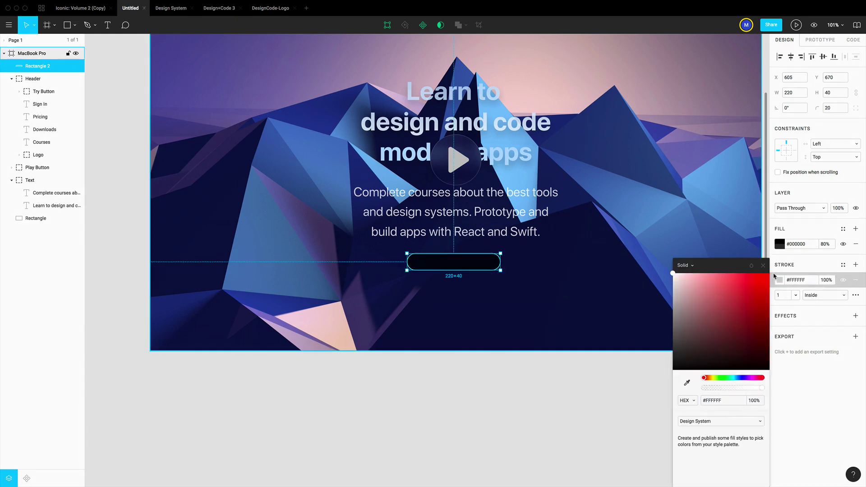
click(797, 281)
click(826, 280)
text(25)
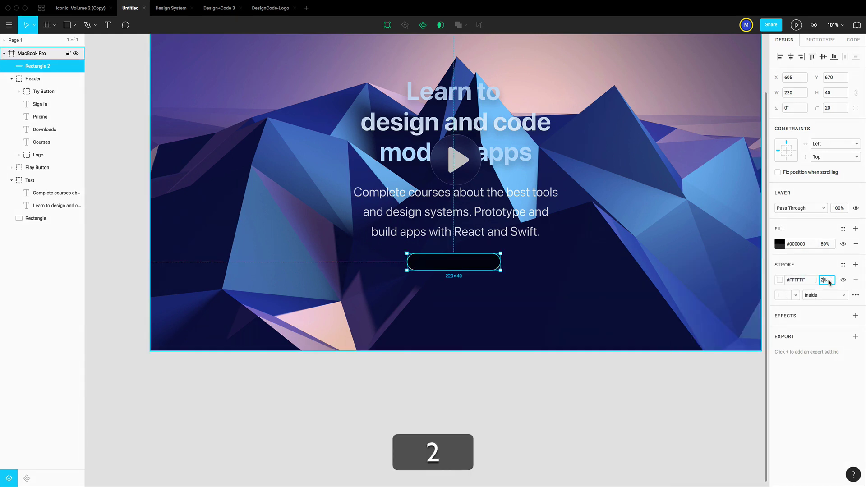
key(Return)
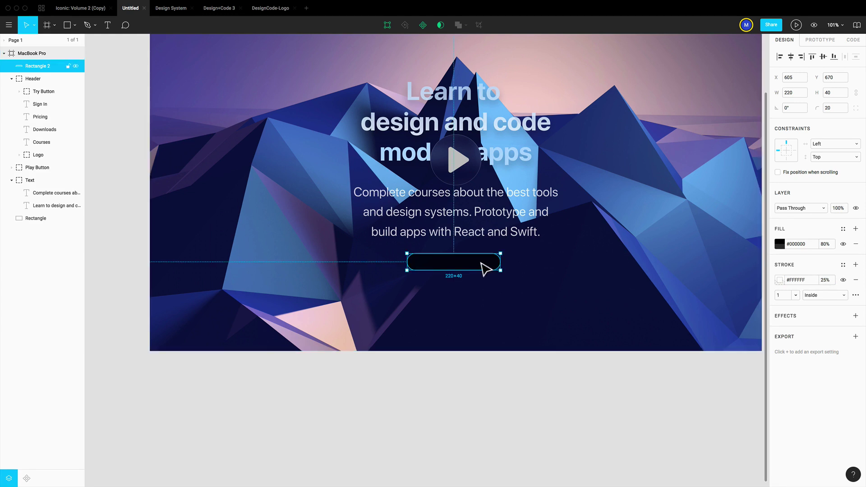
Move the button rectangle down to Y 687 while checking its distance to the Text group above.
key(alt)
key(alt+shift+Down)
key(alt+shift+Down)
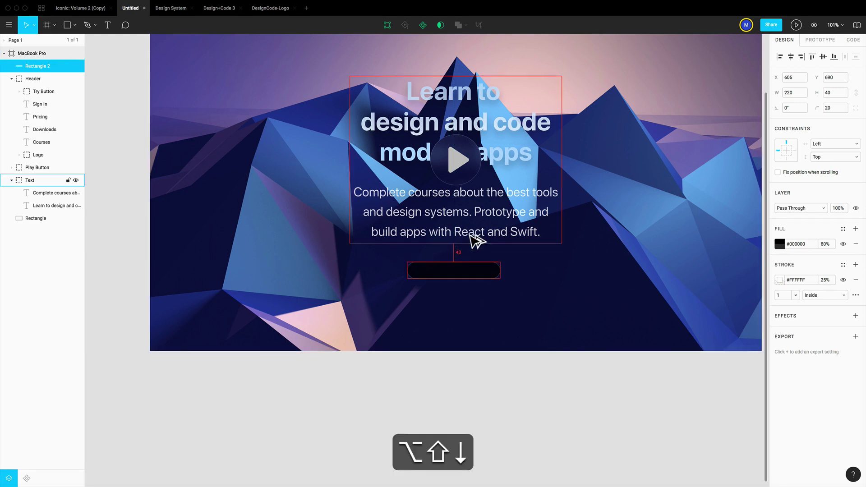
key(alt+Up)
key(alt+Up)
key(alt+Up)
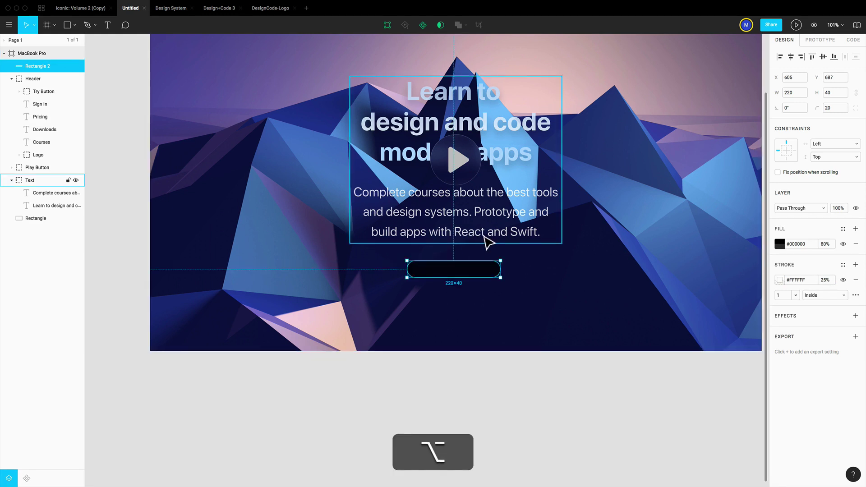
Add the text label "Watch the video" over the button rectangle.
scroll(440, 282, up, 1)
key(t)
click(444, 275)
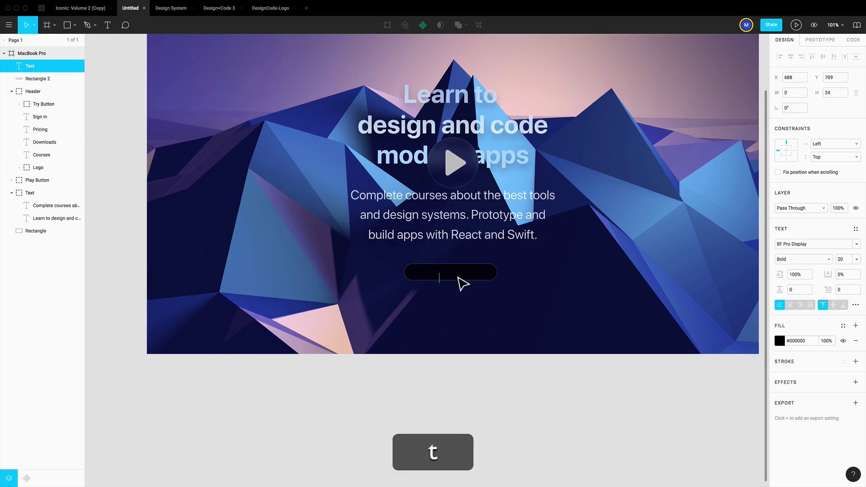
text(Watch the video)
key(Escape)
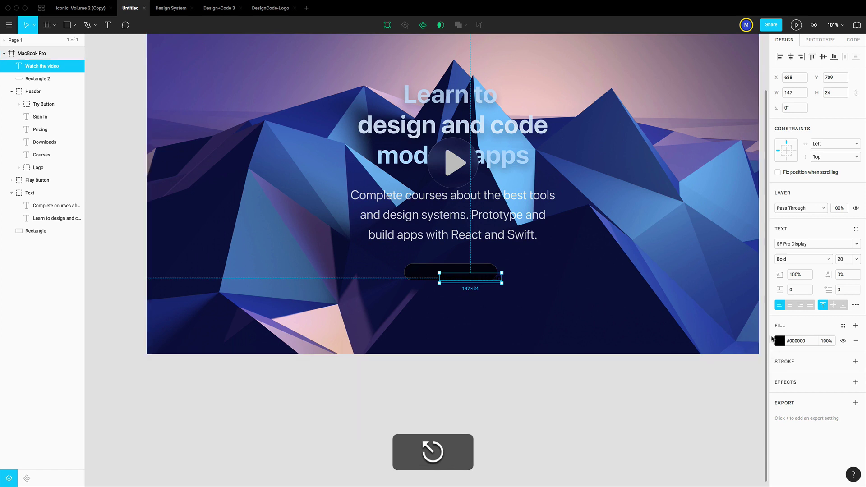
Colour the "Watch the video" label white #FFFFFF at 80% opacity and move it onto the middle of the button.
click(779, 341)
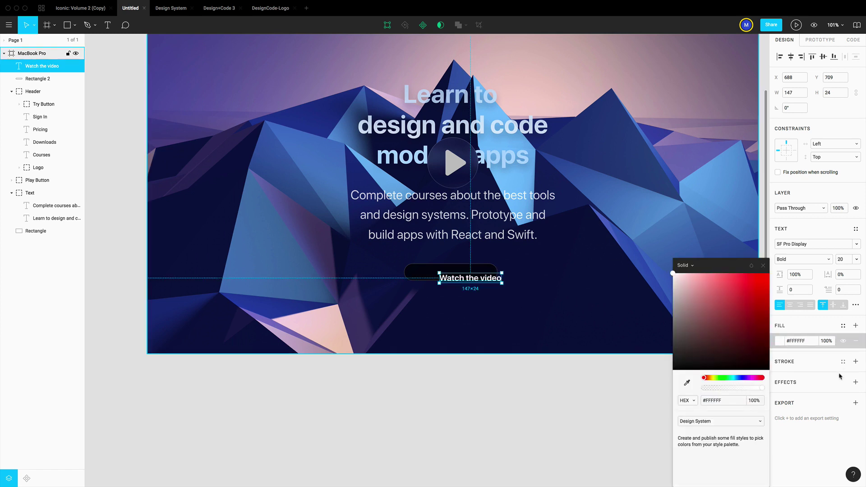
click(826, 343)
text(80)
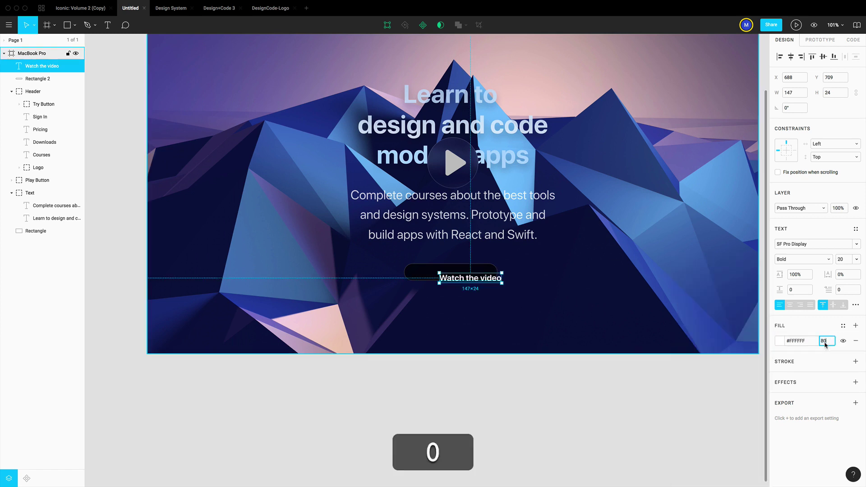
key(Return)
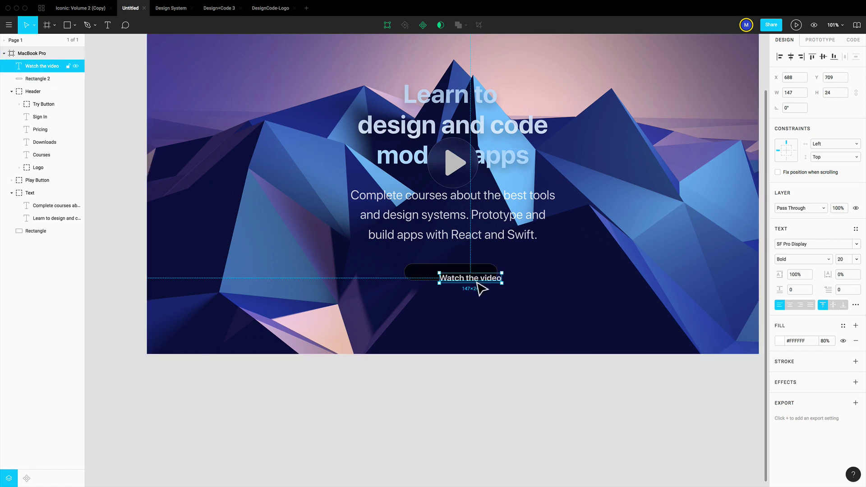
drag(477, 283, 457, 279)
Format the "Watch the video" label as centre-aligned, Semibold, uppercase text at size 18.
click(791, 306)
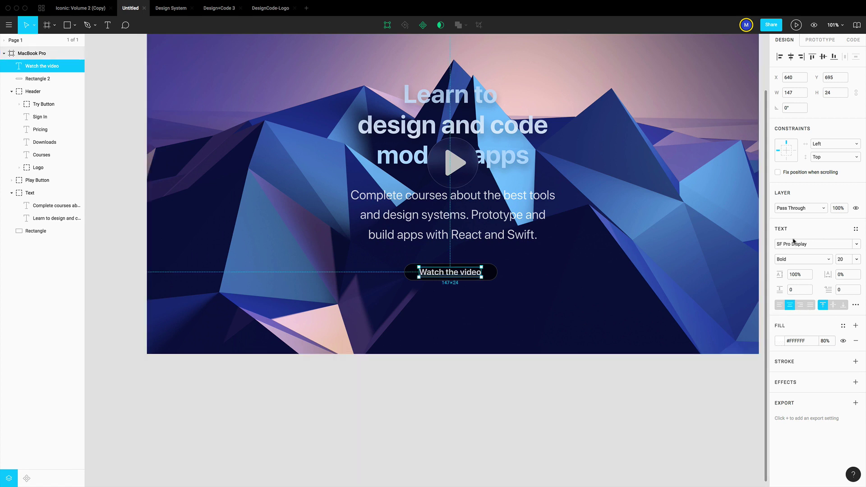
click(798, 260)
click(805, 252)
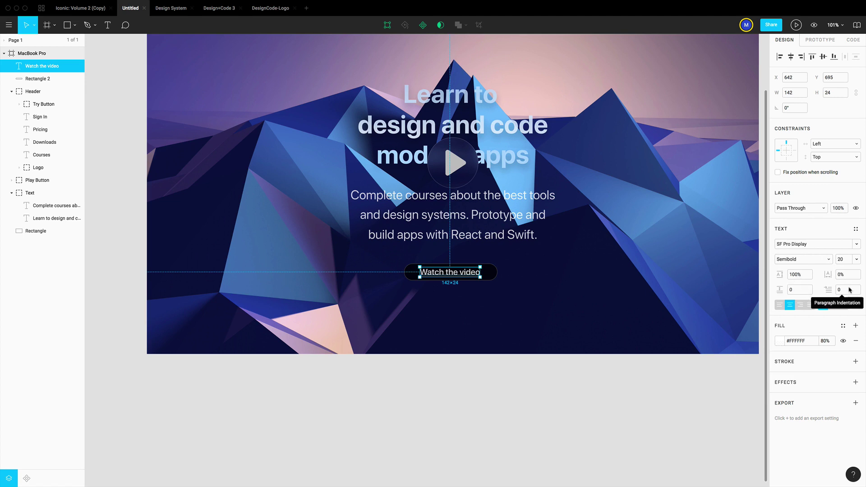
click(856, 306)
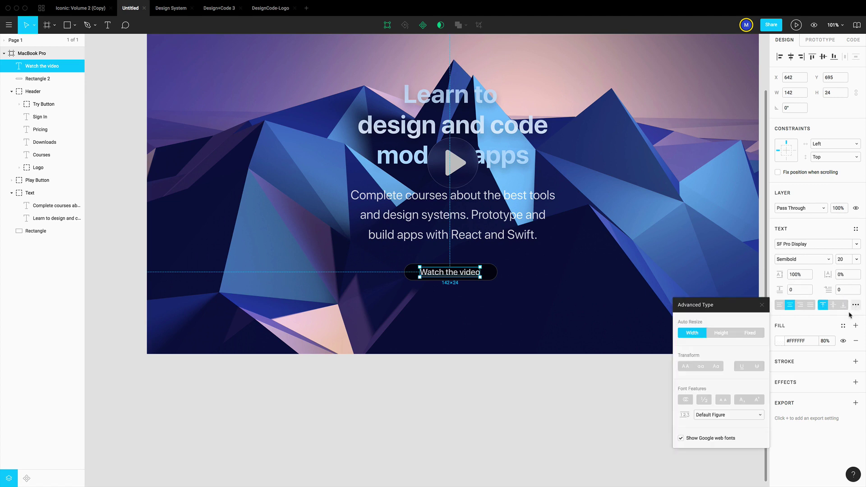
click(689, 369)
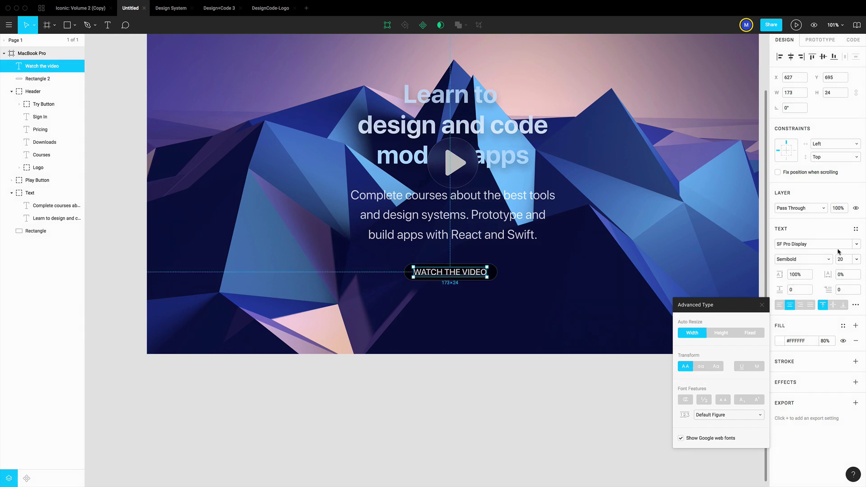
click(848, 260)
text(18)
key(Return)
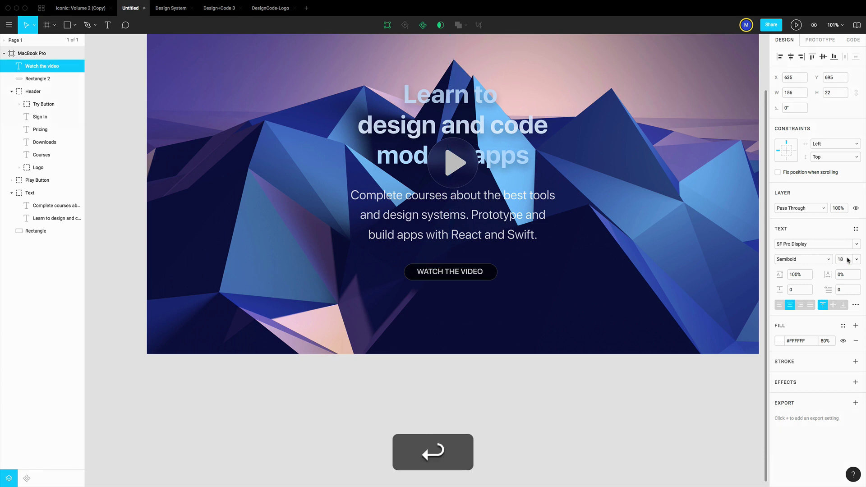
Align the label and the button rectangle to each other's horizontal and vertical centres.
alt+shift+click(501, 276)
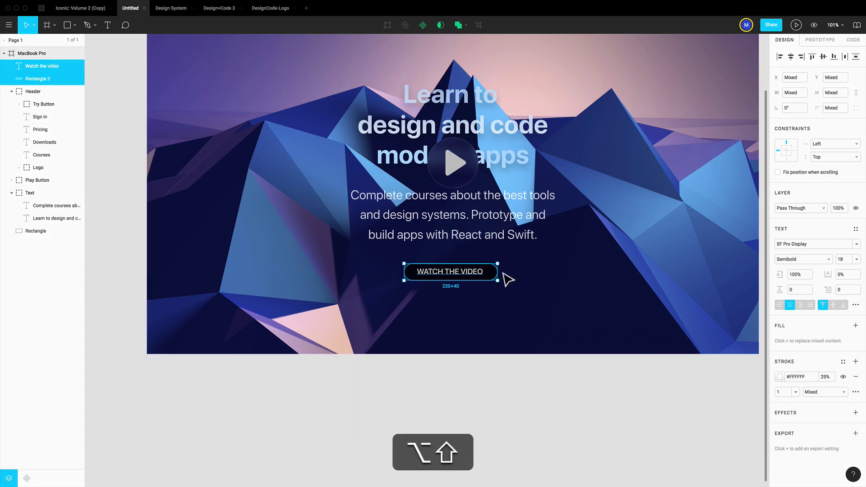
click(823, 57)
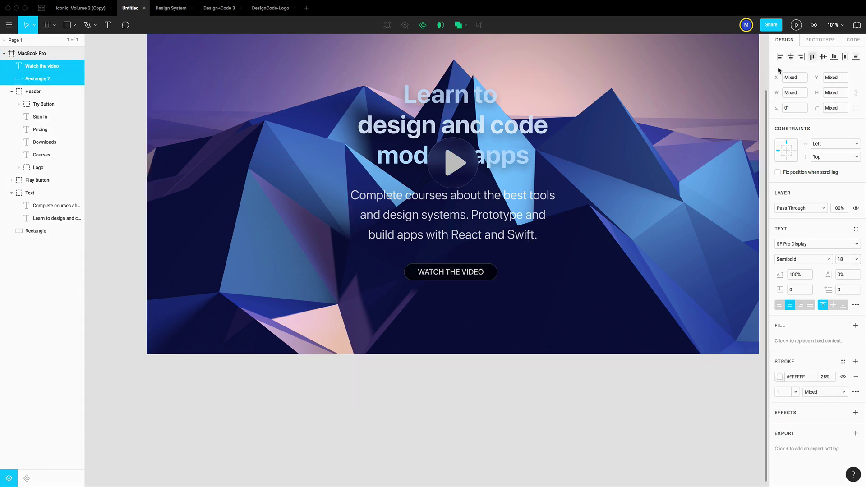
click(460, 427)
Group the label with the button rectangle and name the group "Watch Button".
click(463, 273)
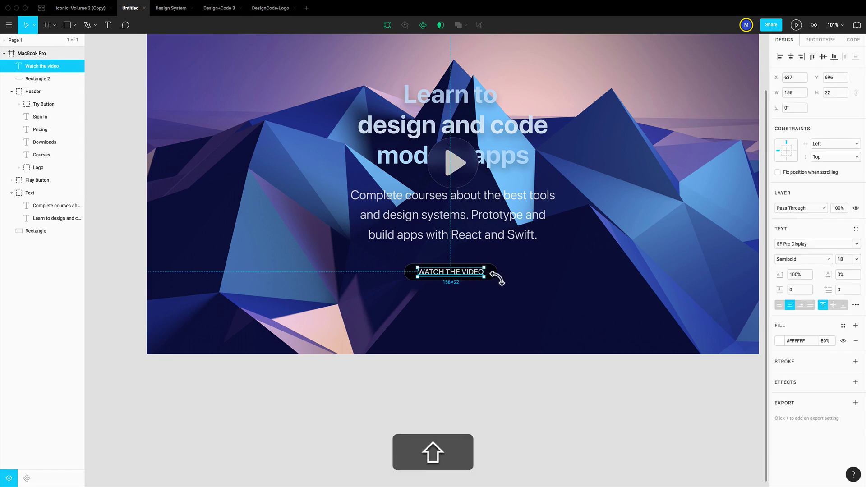
shift+click(495, 276)
key(super+g)
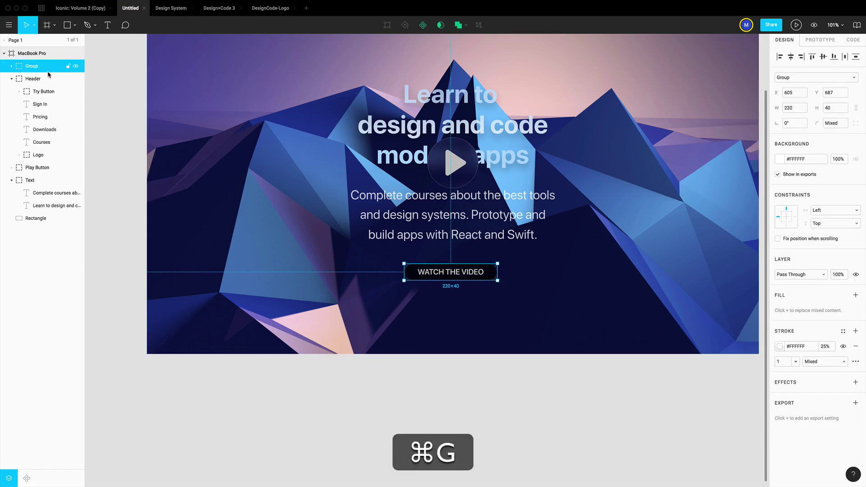
double_click(37, 68)
text(Watch Button)
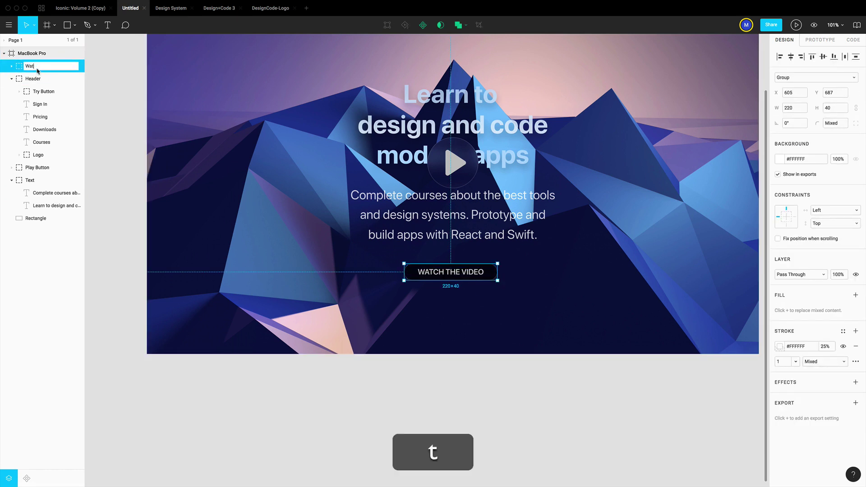
key(Return)
key(shift+super+Return)
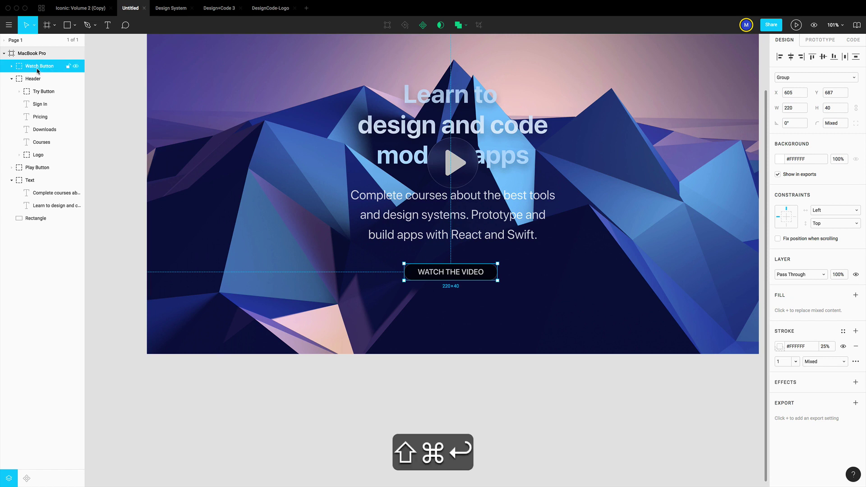
click(418, 361)
Draw a 50 by 50 square near the frame's lower left at X 350, Y 790.
scroll(418, 361, down, 1)
key(r)
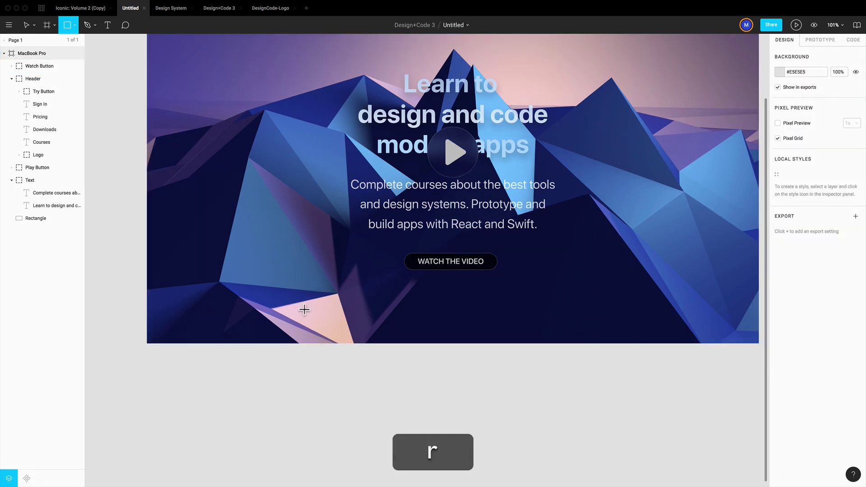
mouse_move(296, 297)
mouse_down()
mouse_move(324, 326)
mouse_move(318, 319)
mouse_up()
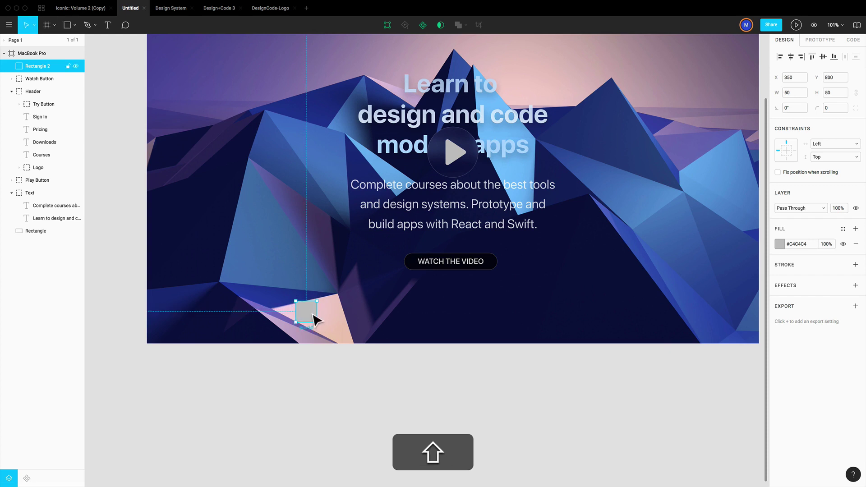
Fill the small square with the image logo-sketch.png and set the image scaling to Fit.
click(784, 246)
click(684, 244)
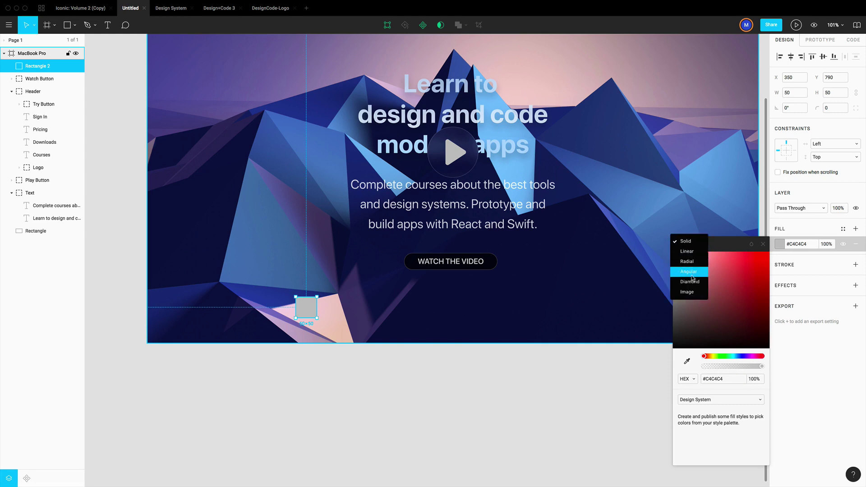
click(685, 291)
click(721, 304)
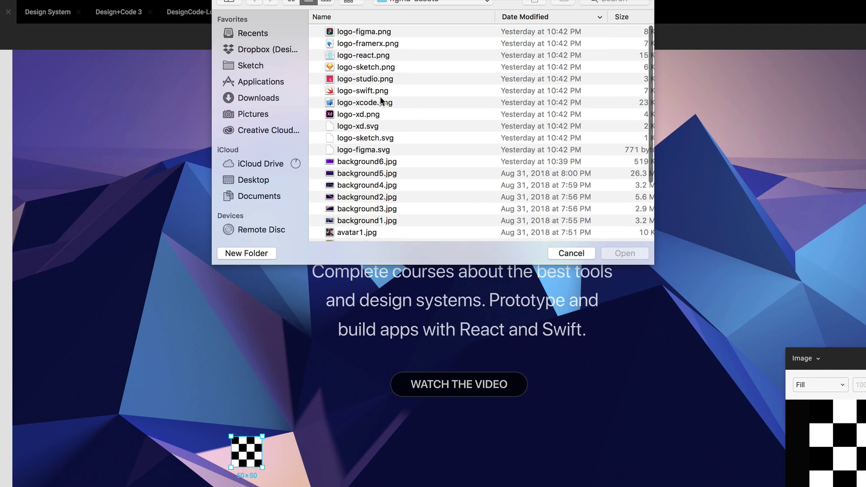
double_click(366, 69)
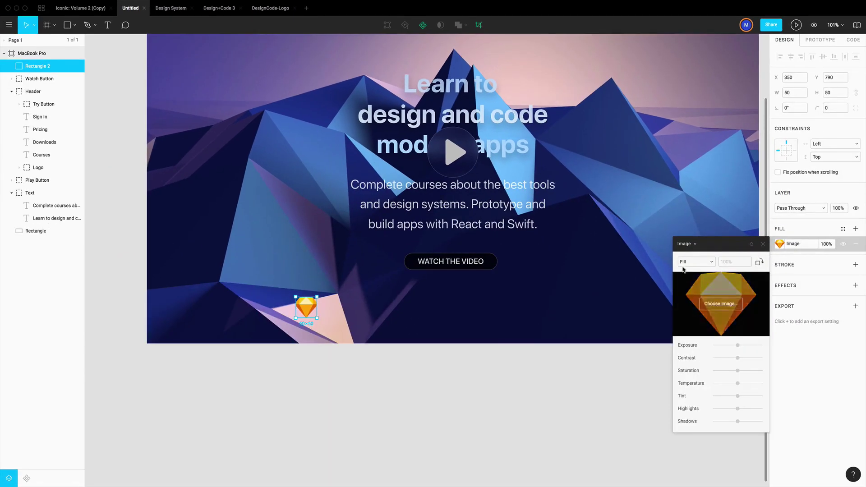
click(804, 385)
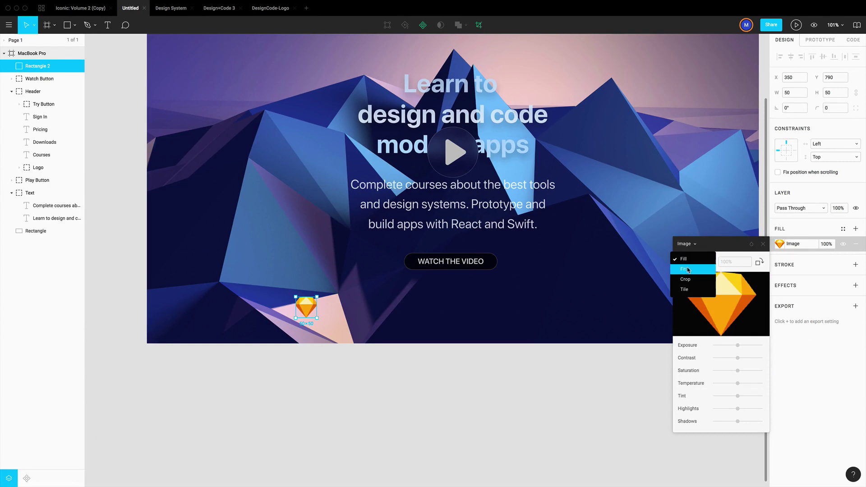
click(685, 269)
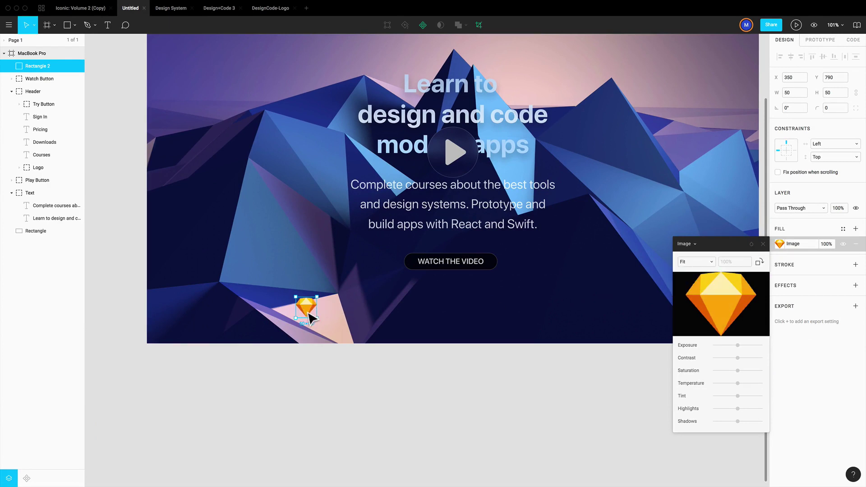
key(Escape)
Copy the Sketch logo to X 440, Y 790 and repeat the duplication at the same spacing for a row of eight logos.
scroll(406, 316, right, 1)
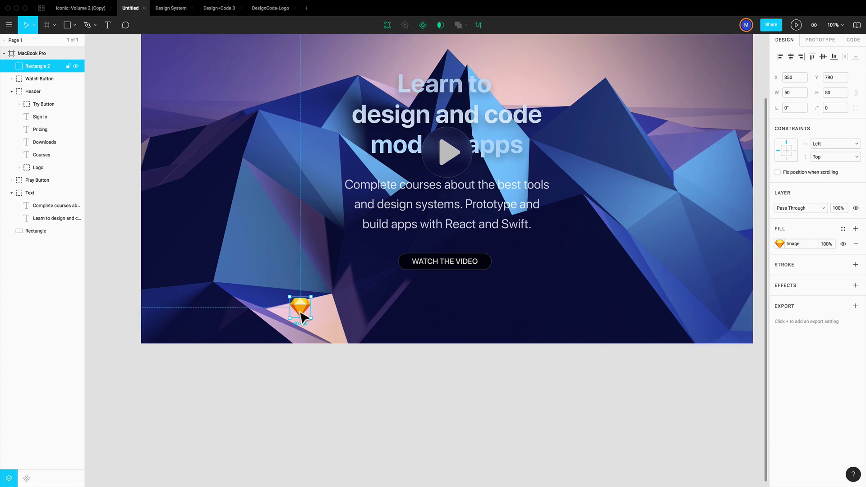
key(alt)
drag(308, 319, 345, 320)
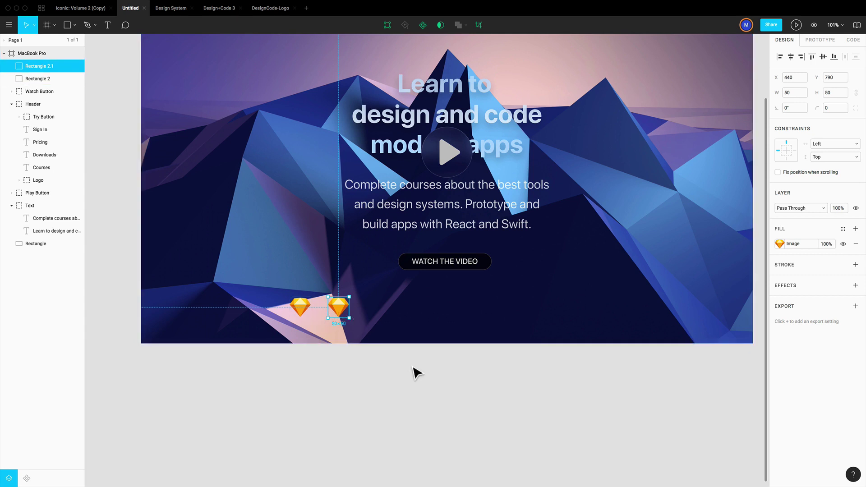
key(super+d)
key(super+d)
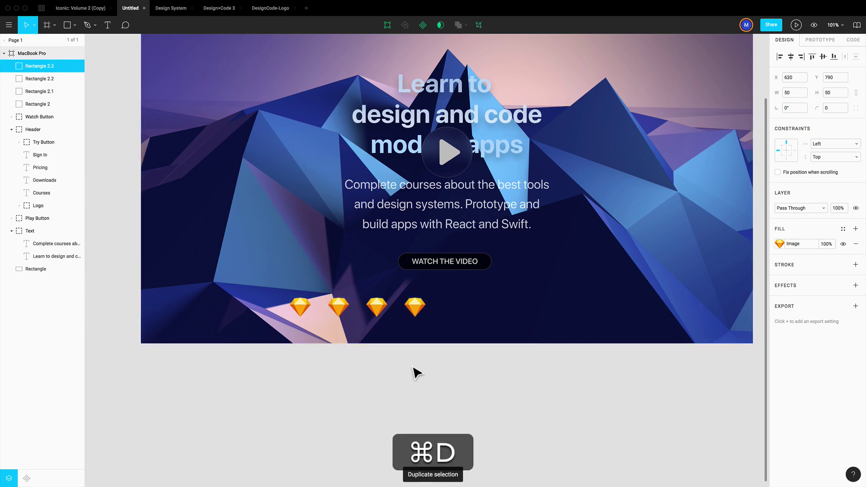
key(super+d)
key(super+d)
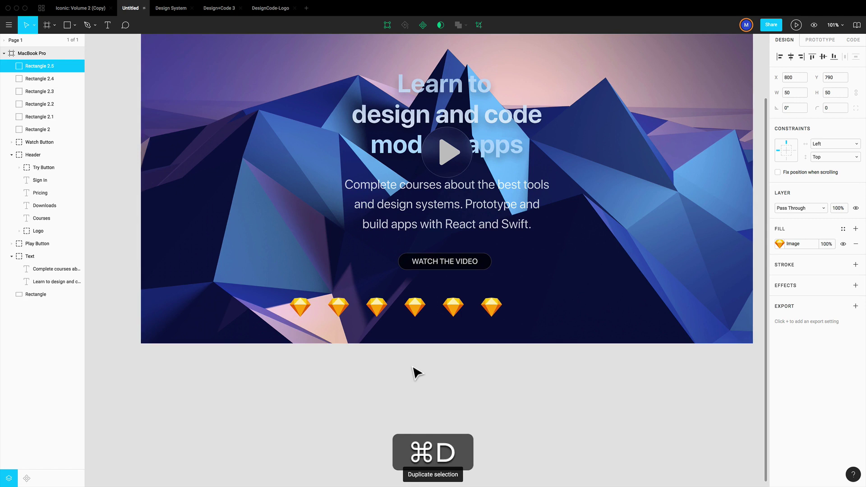
key(super+d)
key(super+d)
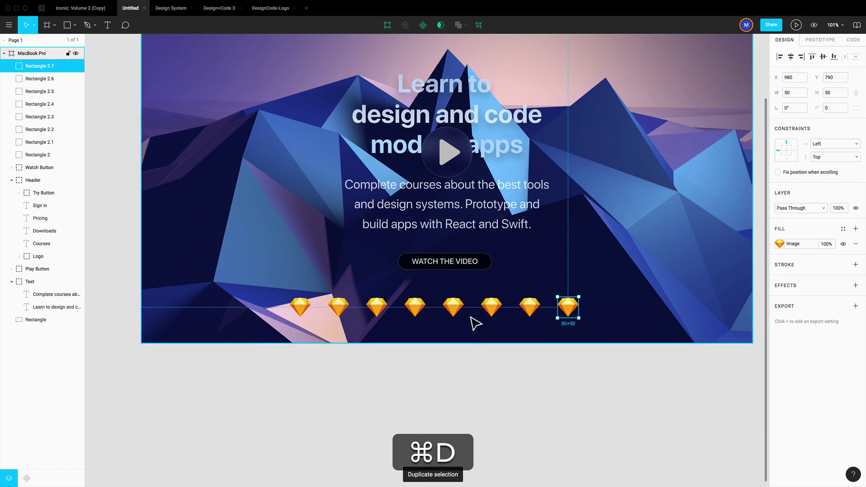
Replace the second logo's image with logo-figma.png and the third logo's image with logo-studio.png.
click(339, 307)
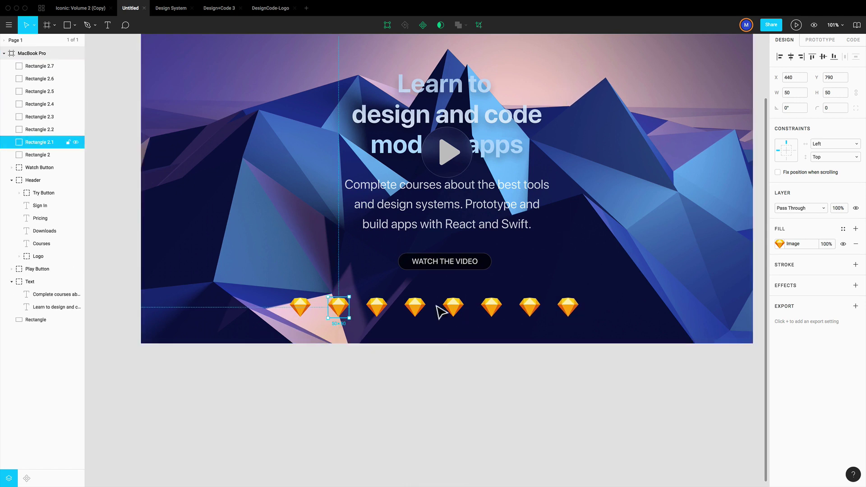
click(777, 244)
click(720, 304)
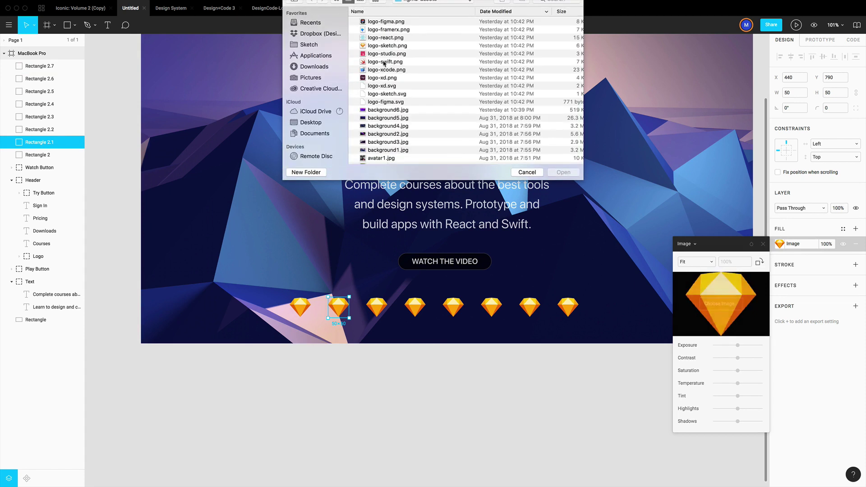
double_click(387, 21)
super+click(377, 307)
click(721, 303)
click(398, 31)
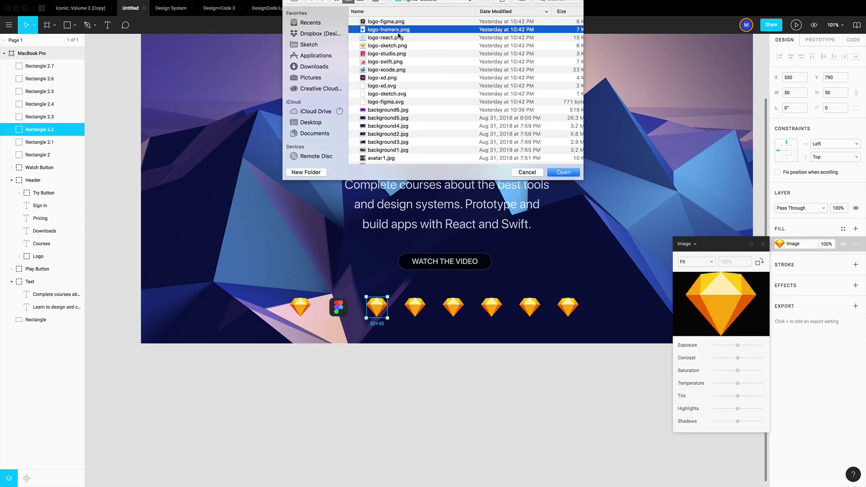
double_click(387, 53)
Replace the fourth logo's image with logo-xd.png and the fifth logo's image with logo-framerx.png.
super+click(415, 307)
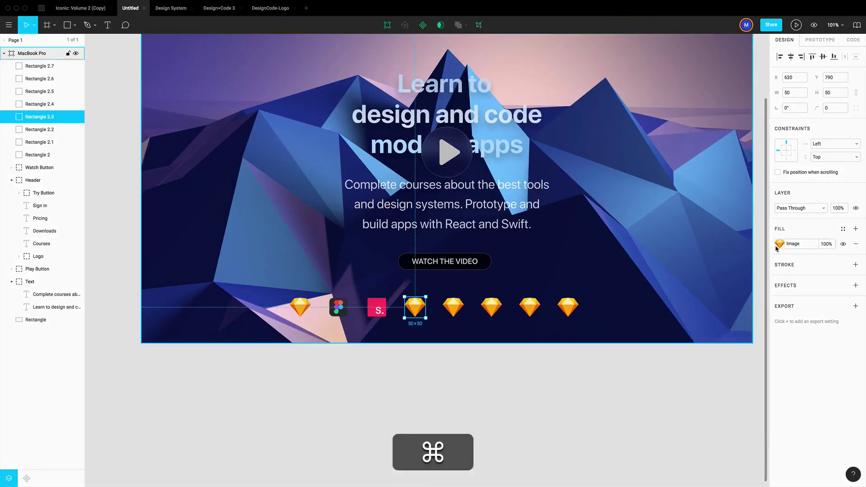
click(721, 303)
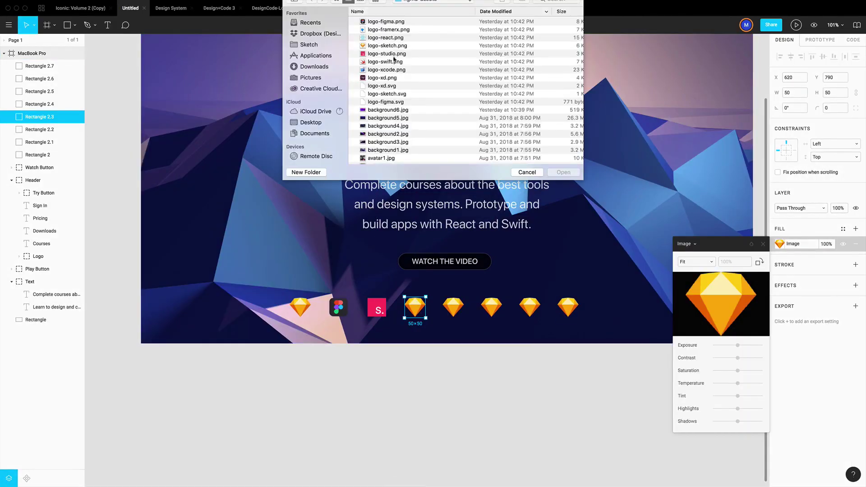
double_click(387, 77)
super+click(454, 307)
click(721, 304)
click(388, 70)
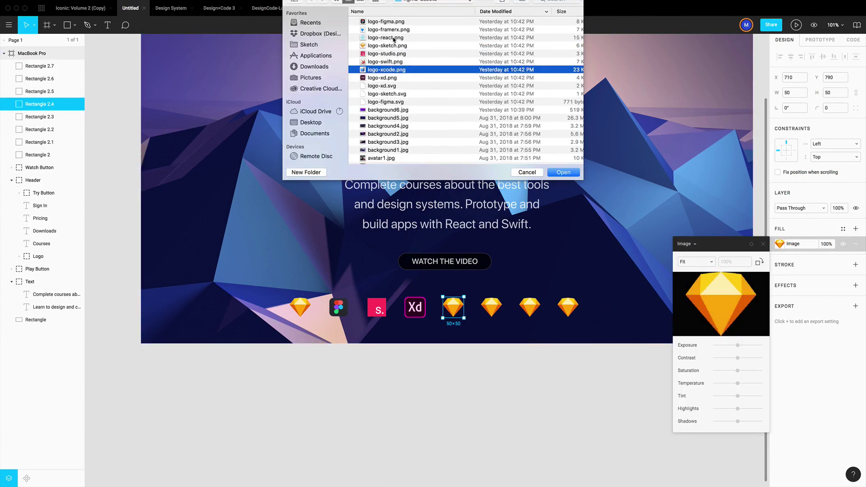
double_click(389, 29)
Replace the sixth logo's image with logo-react.png and the seventh logo's image with logo-xcode.png.
super+click(492, 307)
click(721, 303)
click(406, 62)
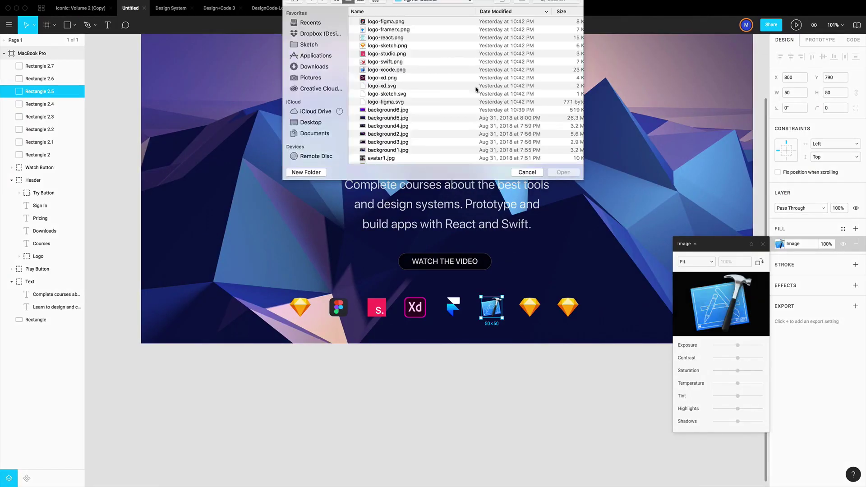
double_click(387, 37)
super+click(530, 307)
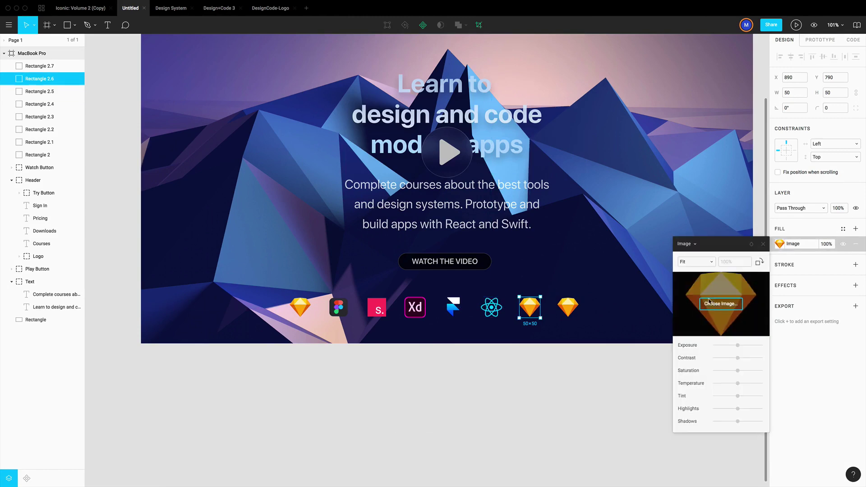
click(721, 303)
click(387, 69)
double_click(387, 70)
Replace the eighth logo's image with logo-swift.png.
super+click(568, 307)
click(721, 303)
click(382, 62)
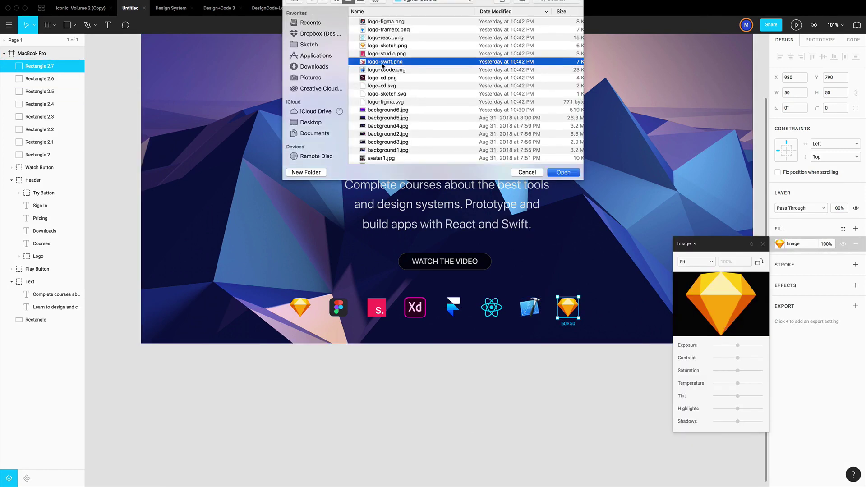
double_click(382, 62)
Group all eight logo rectangles and name the group "Logos".
scroll(524, 338, right, 2)
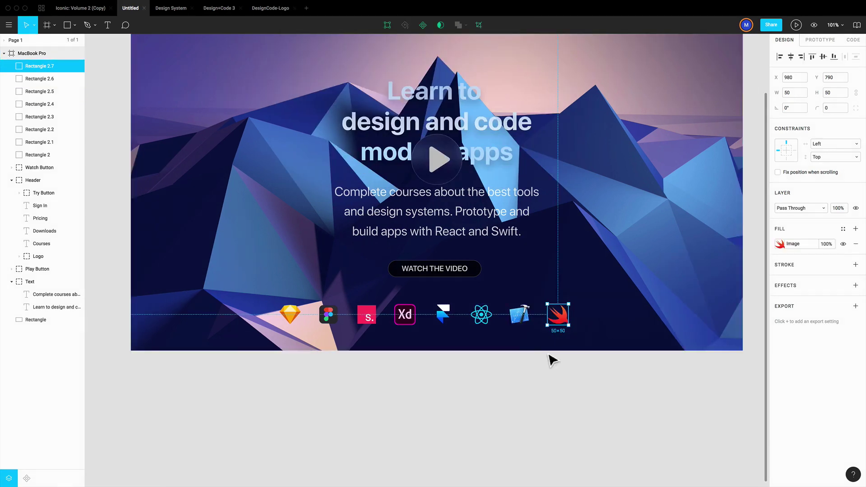
shift+click(525, 322)
shift+click(487, 322)
click(45, 154)
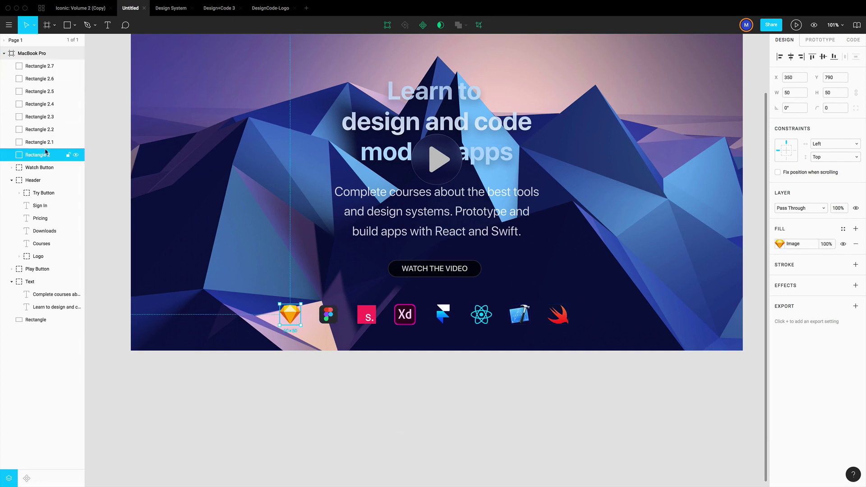
shift+click(40, 65)
key(super+g)
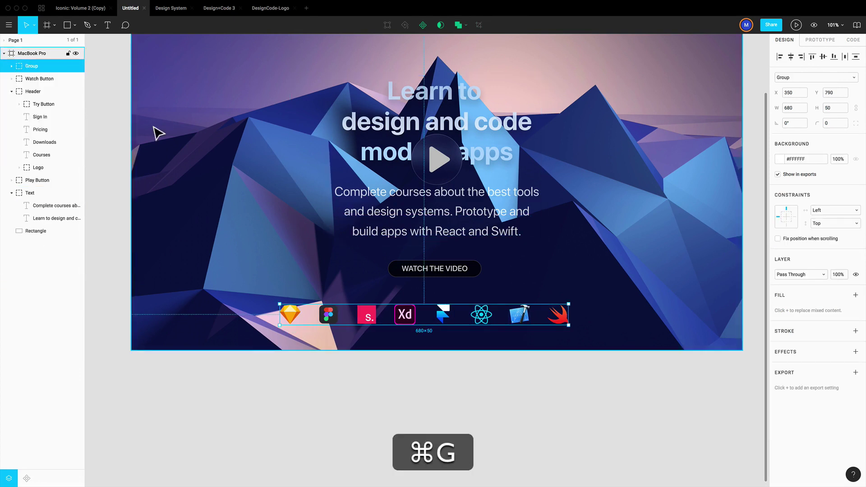
key(super+r)
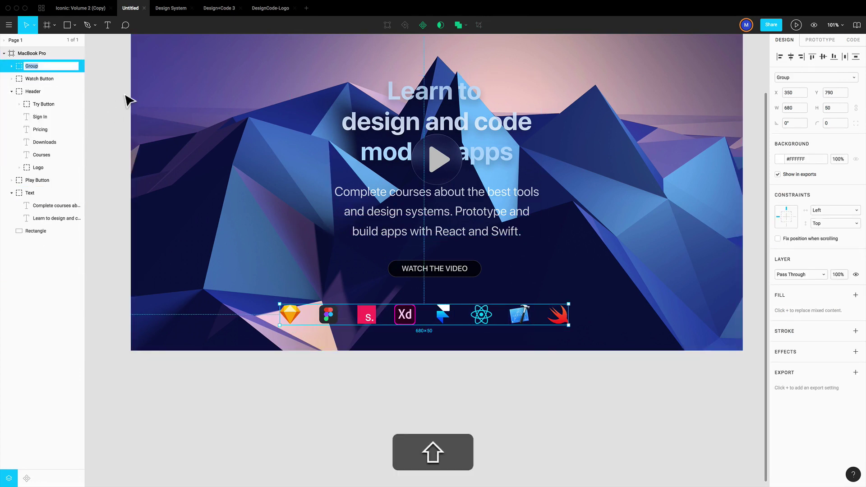
text(Logos)
key(Return)
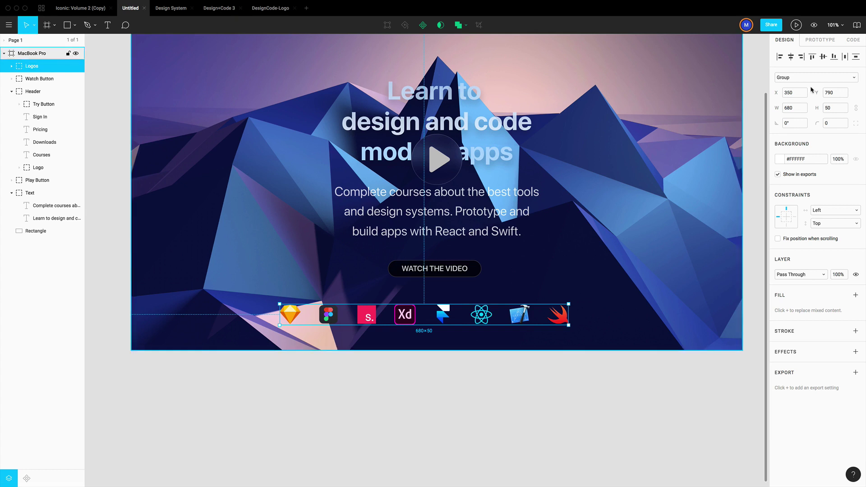
Centre the Logos group horizontally in the frame and move it down to Y 810, 40 px above the frame's bottom edge.
click(790, 57)
key(alt)
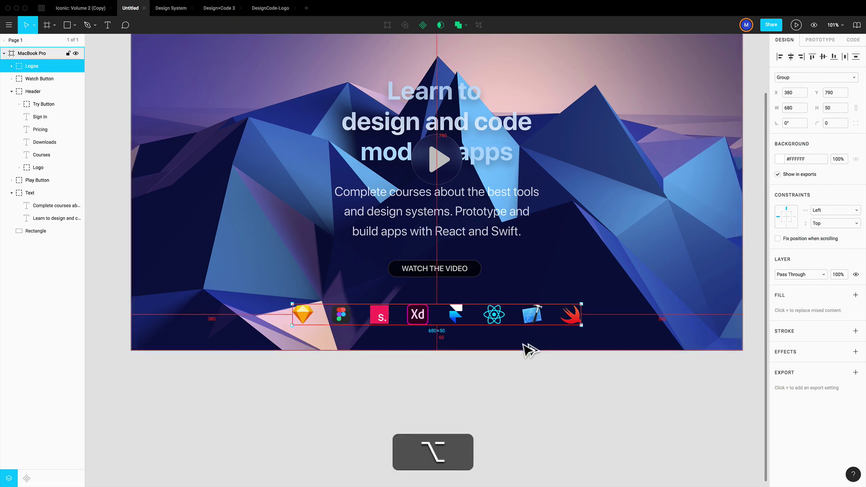
key(alt+shift+Down)
scroll(526, 350, up, 3)
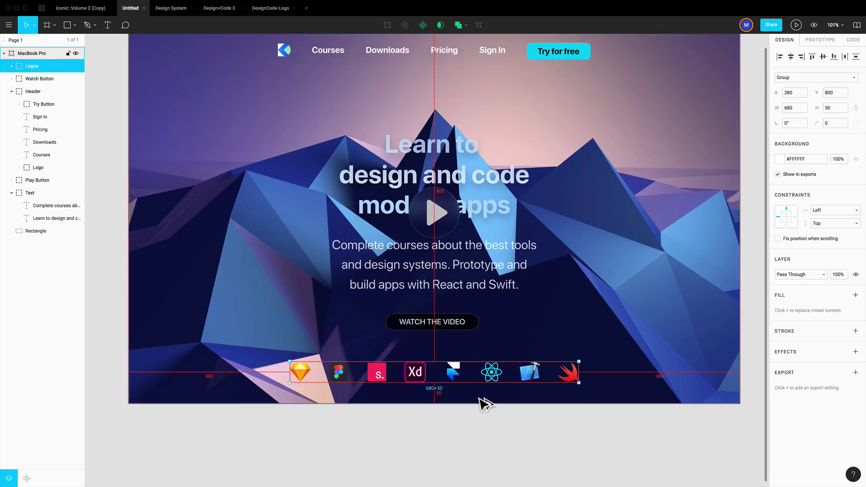
key(shift+Down)
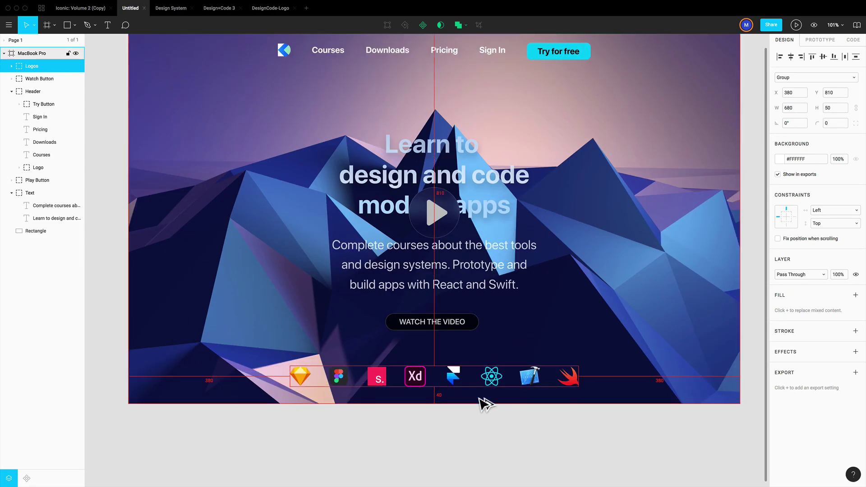
click(496, 412)
scroll(751, 173, up, 2)
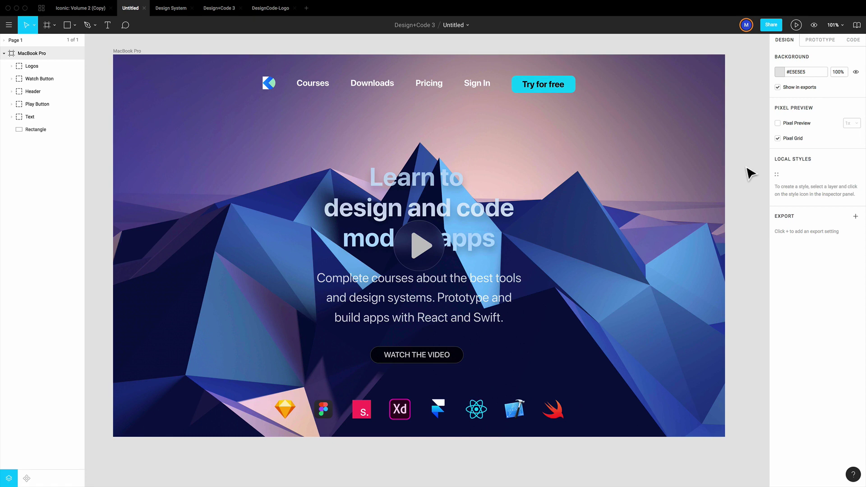
Group the Logos, Watch Button, Play Button, Text and background Rectangle layers into one group, leaving the Header group outside it.
click(306, 95)
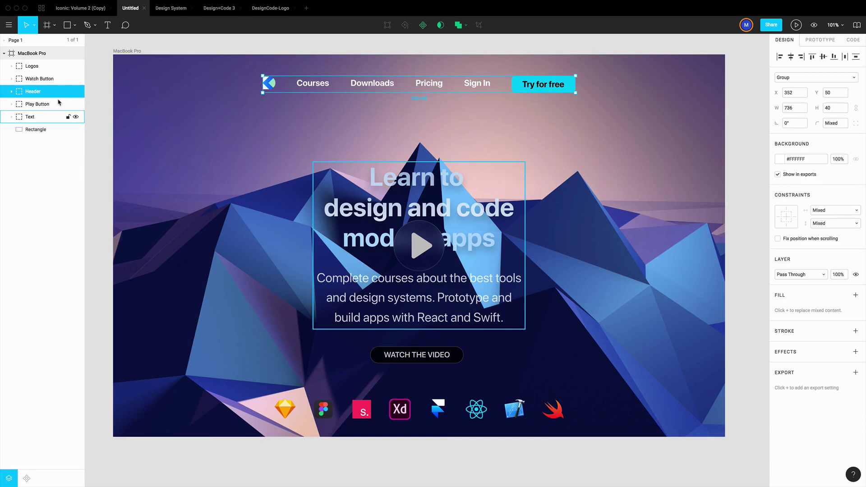
click(41, 69)
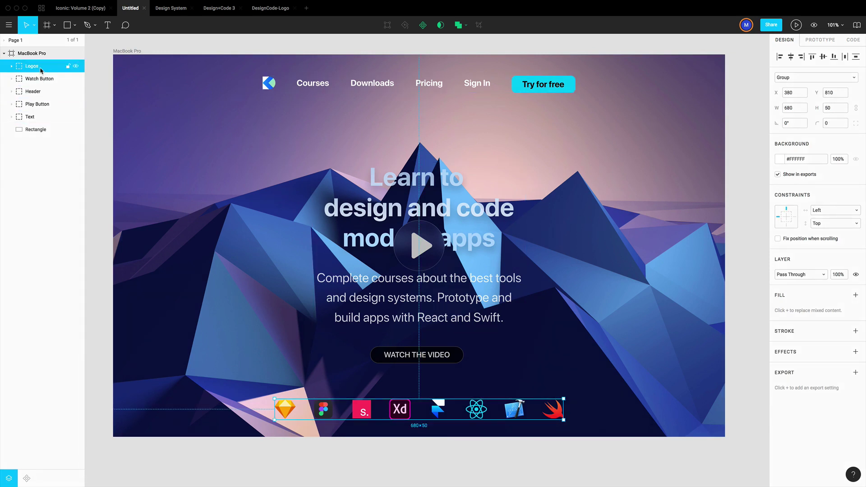
shift+click(41, 80)
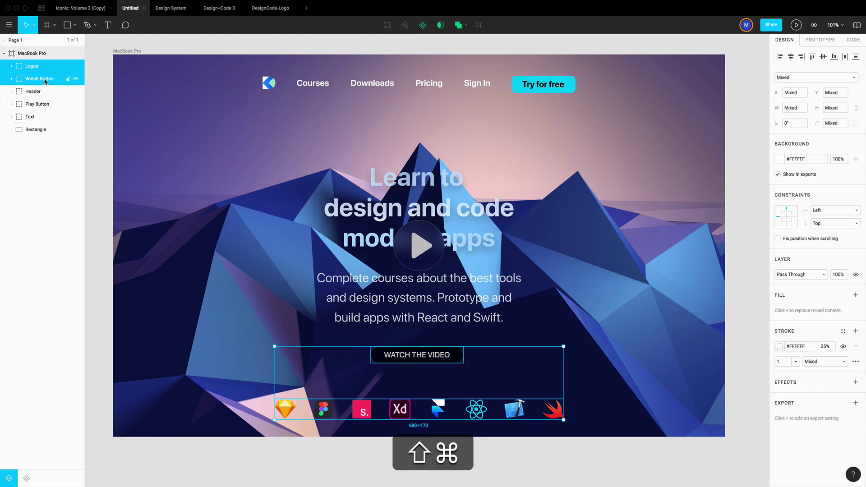
shift+click(48, 107)
shift+click(45, 119)
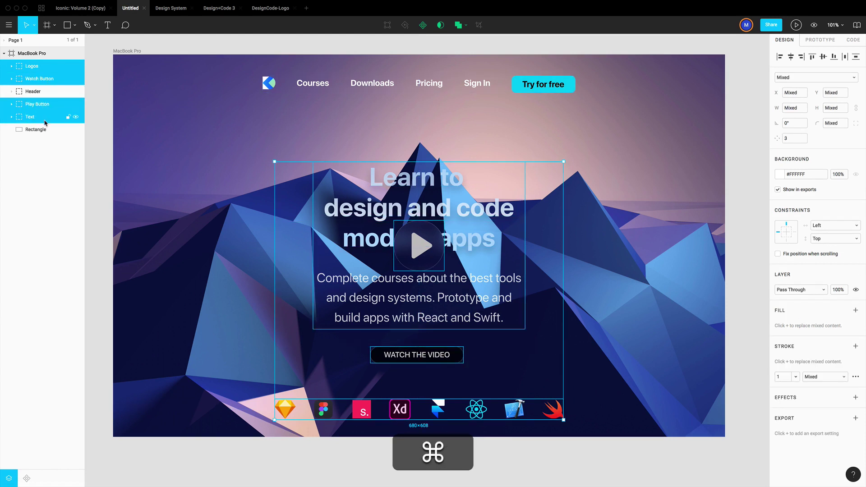
super+click(47, 131)
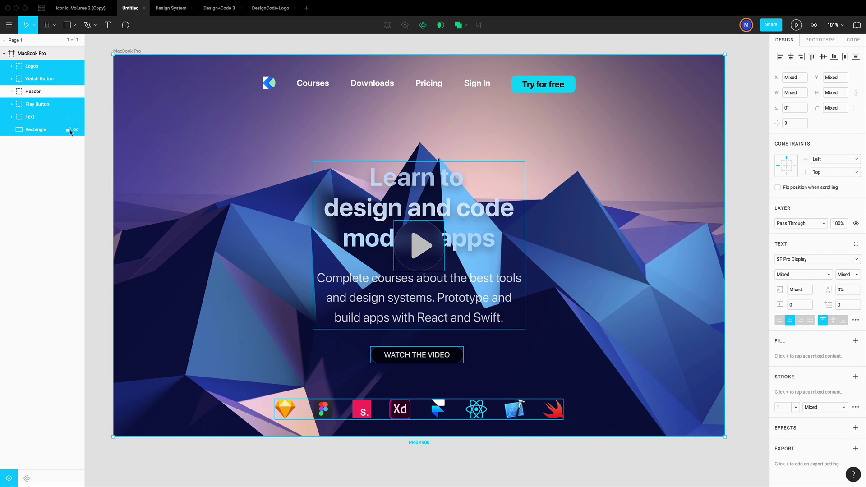
key(super+g)
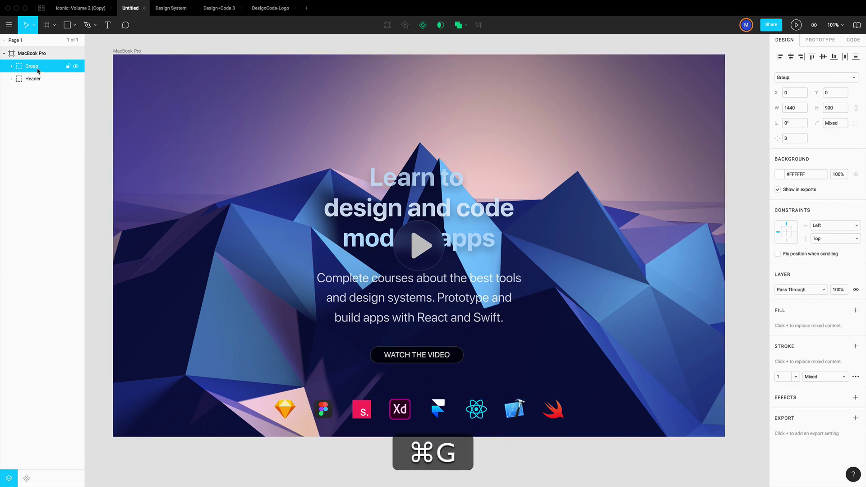
Rename the new group that holds the main page content as "Hero".
double_click(38, 67)
key(shift)
text(Hero)
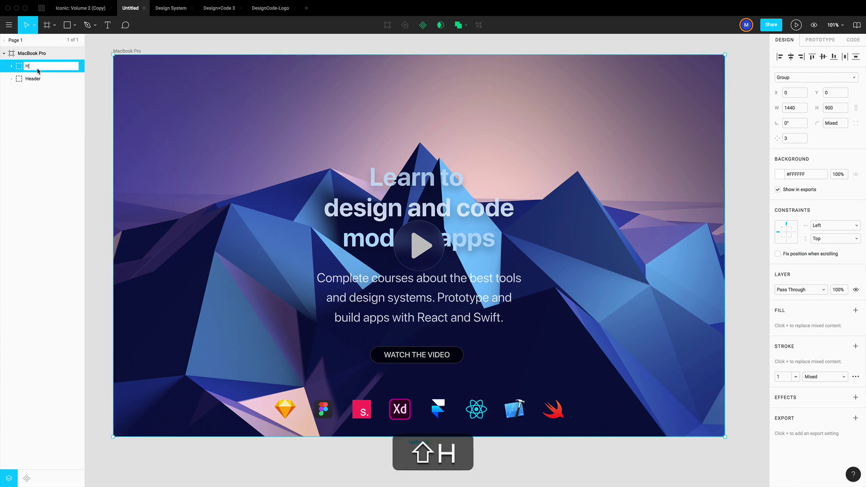
key(Return)
Move the Header group above the Hero group in the layer order.
click(36, 80)
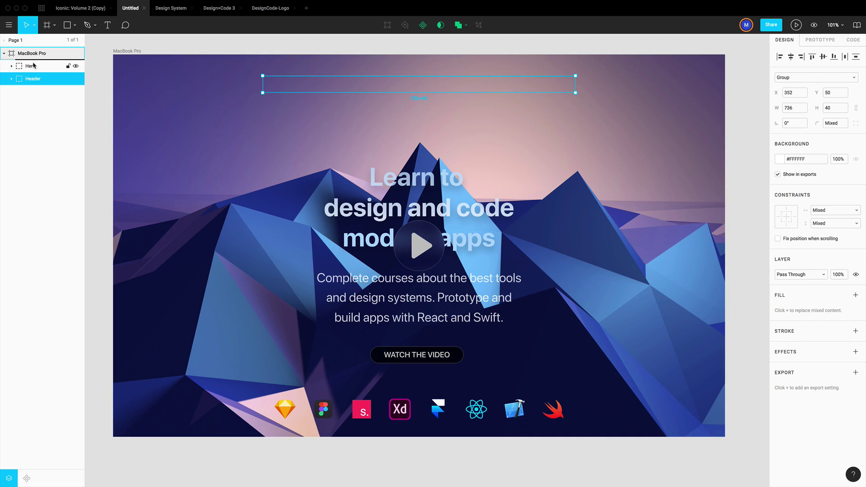
key(super+bracketright)
click(145, 91)
Expand the Hero group and rename its background Rectangle layer as "Background".
click(12, 81)
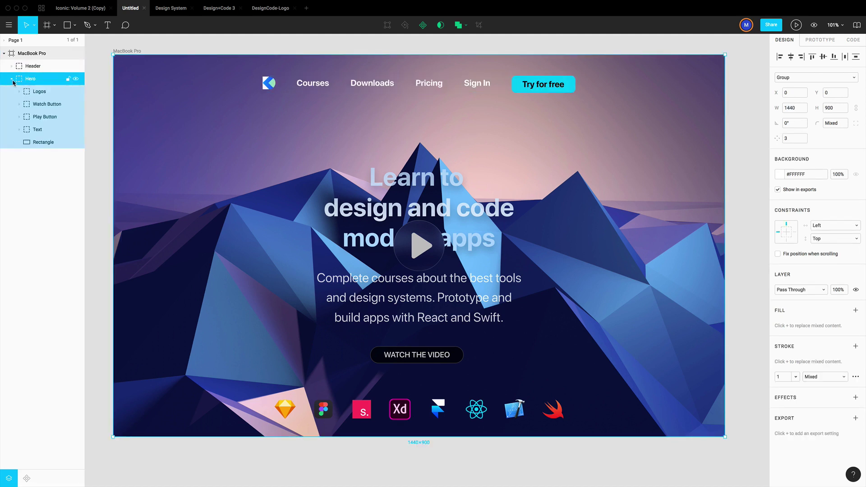
double_click(50, 143)
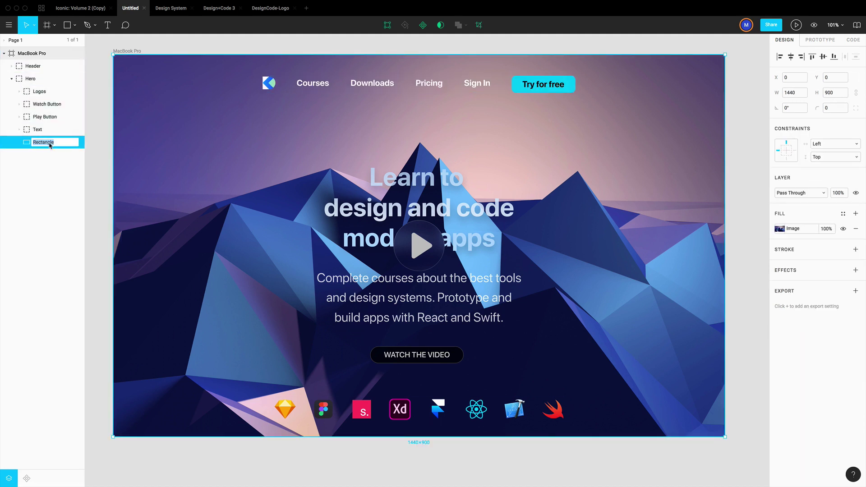
text(Background)
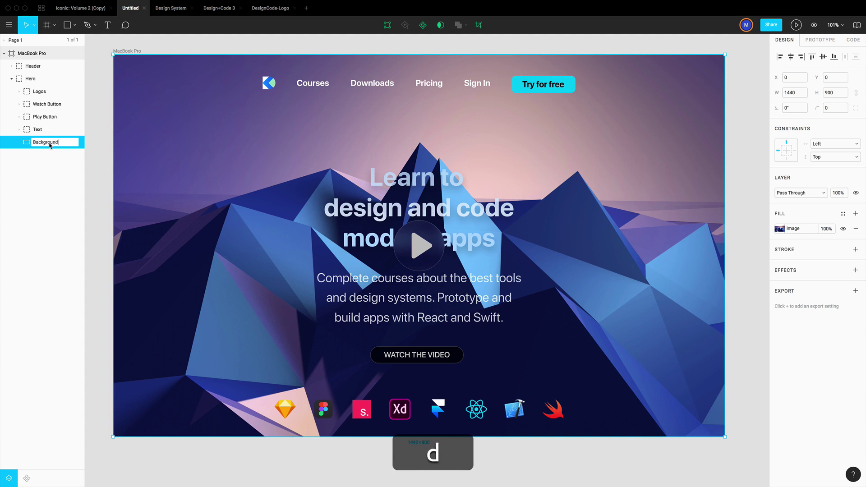
key(Return)
Review the Hero group's structure by selecting the group and its Logos, Watch Button, Play Button, Text and Background layers in turn.
click(40, 92)
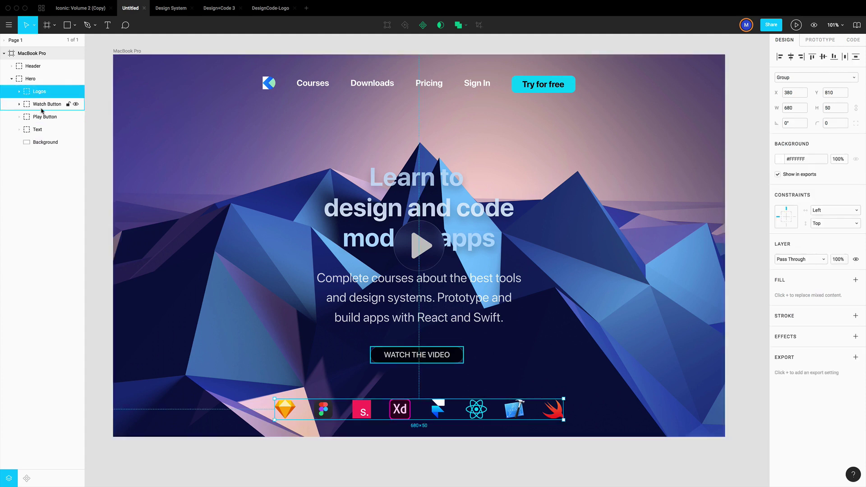
click(37, 70)
click(35, 79)
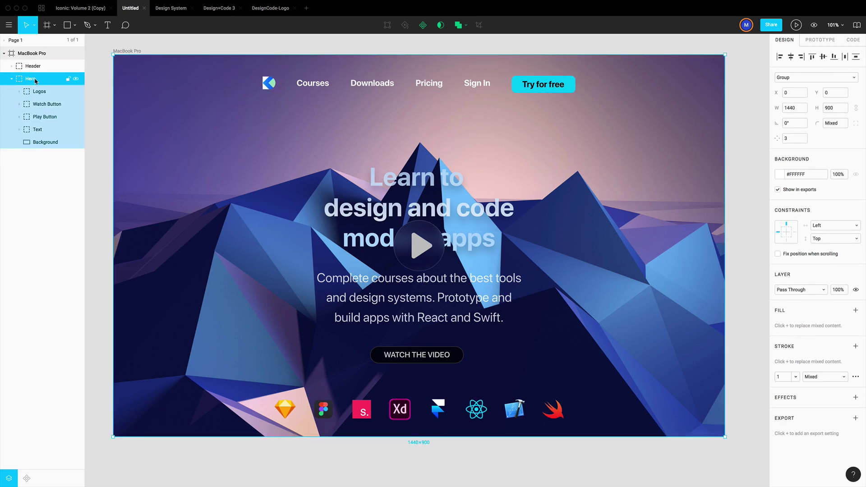
click(40, 93)
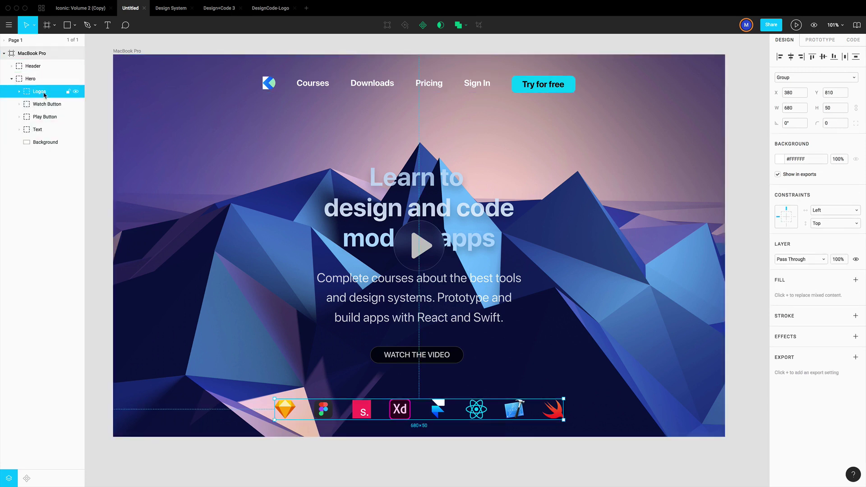
click(36, 81)
click(39, 92)
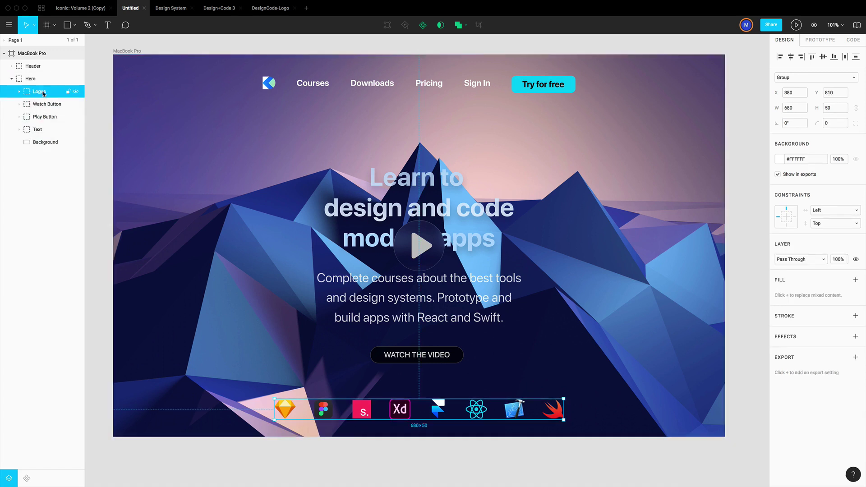
click(34, 80)
click(45, 104)
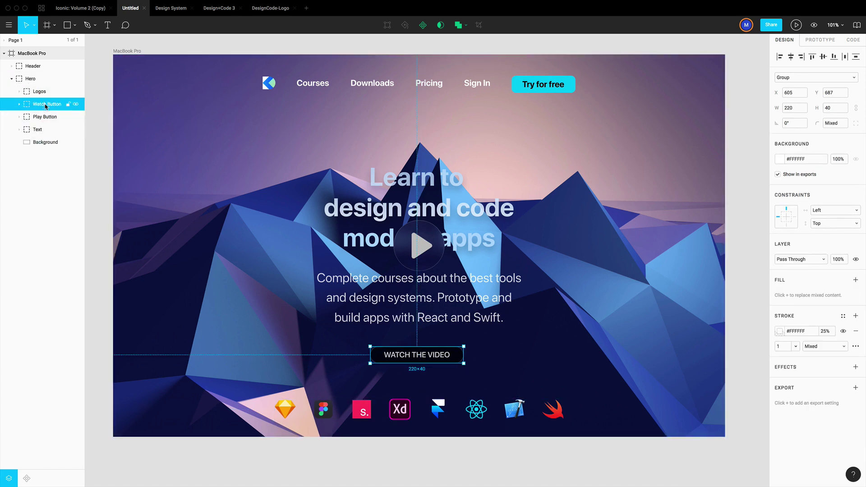
click(51, 120)
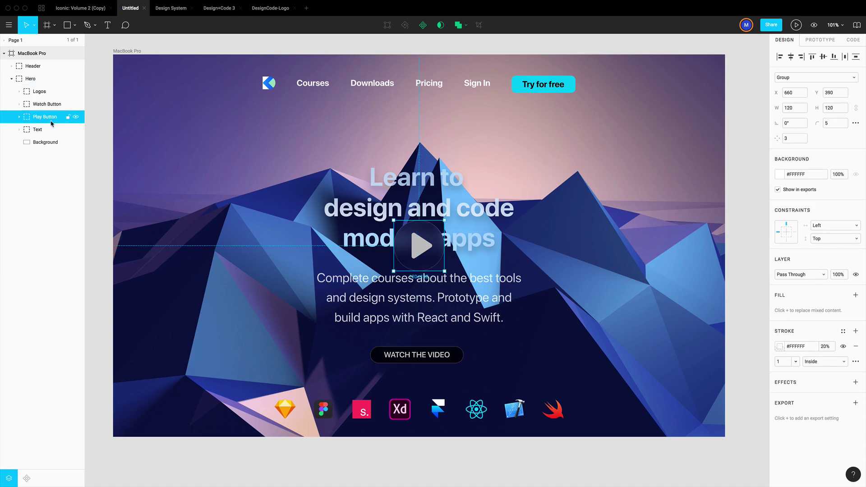
click(48, 132)
click(45, 143)
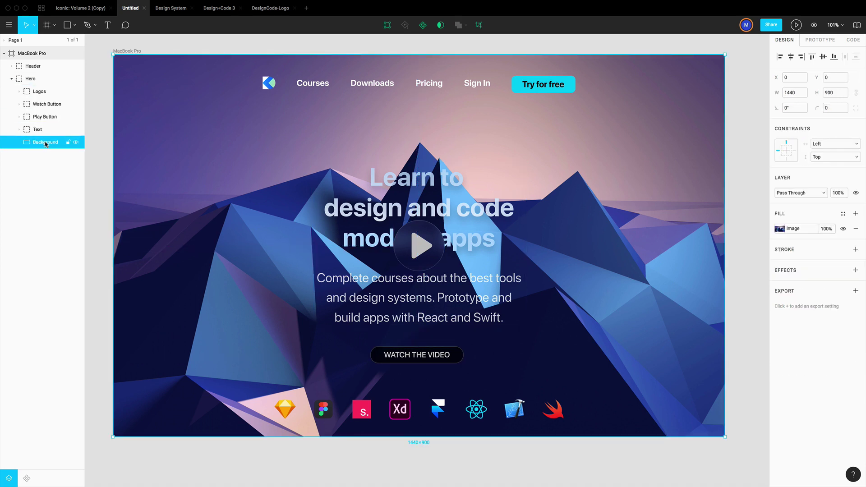
click(750, 199)
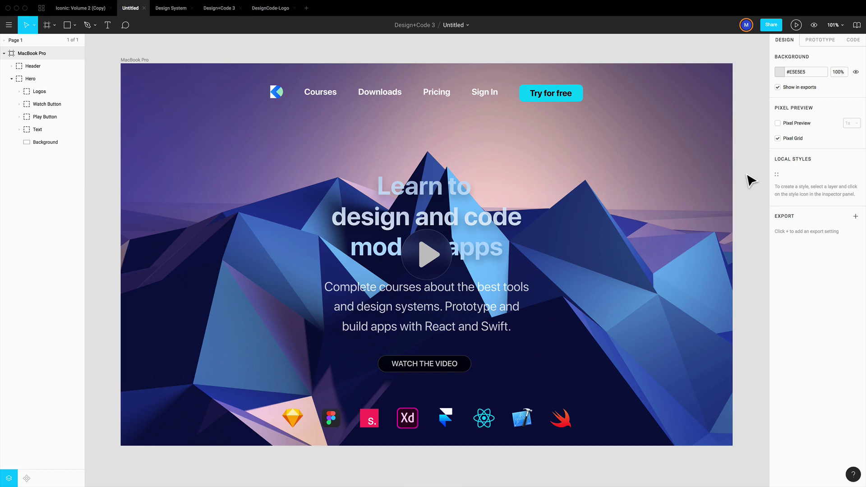
Show the layout grids over the frame briefly and hide them again.
key(ctrl+g)
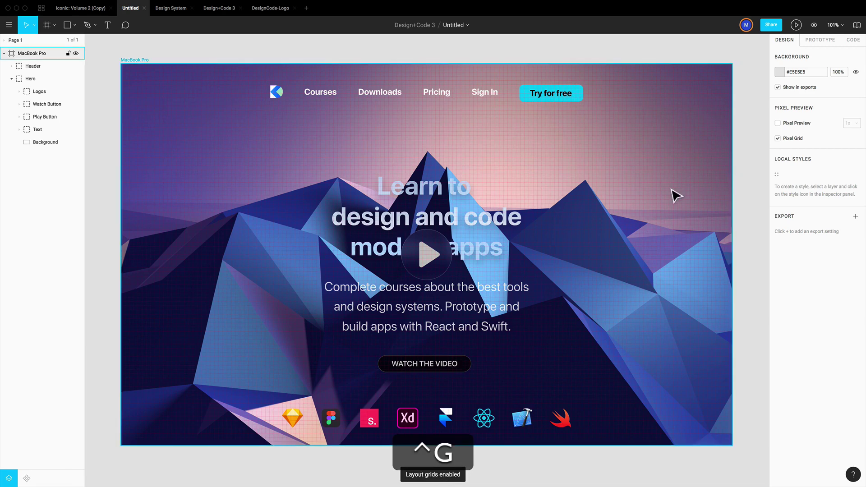
key(ctrl+g)
scroll(331, 112, right, 2)
scroll(371, 141, left, 3)
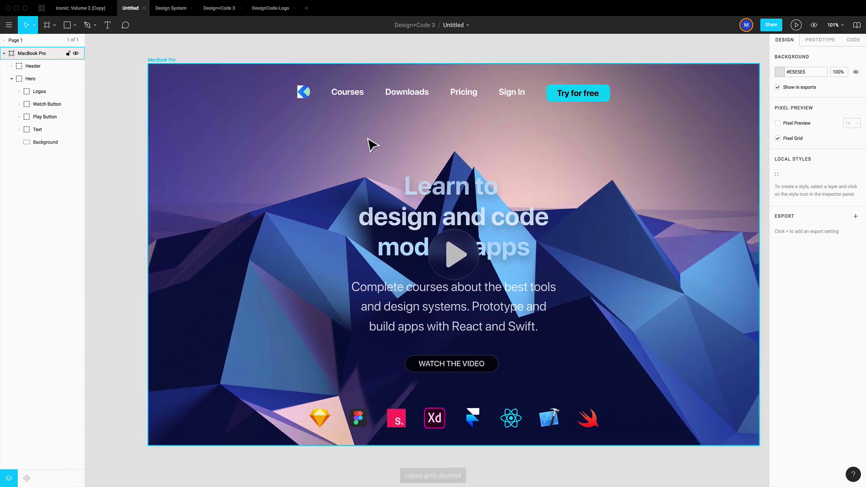
Select nested layers directly on the canvas: the headline, the play triangle and a logo, comparing with selecting the whole Text group.
super+click(425, 199)
scroll(412, 257, down, 1)
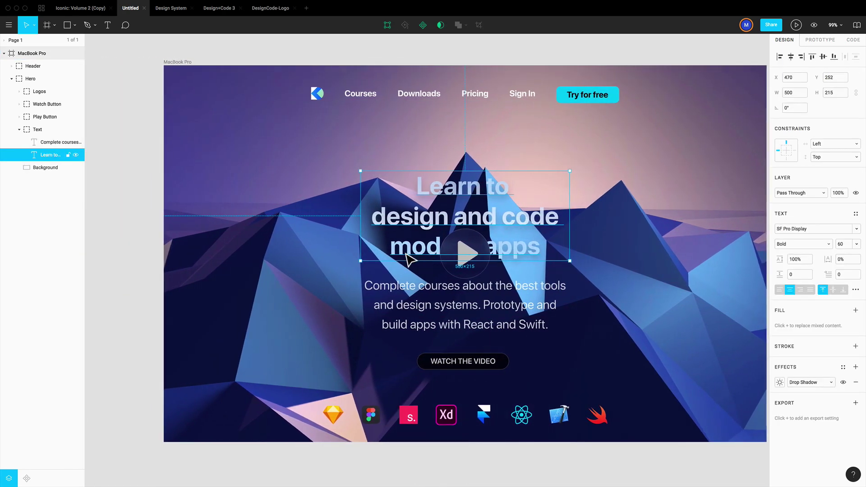
super+click(477, 261)
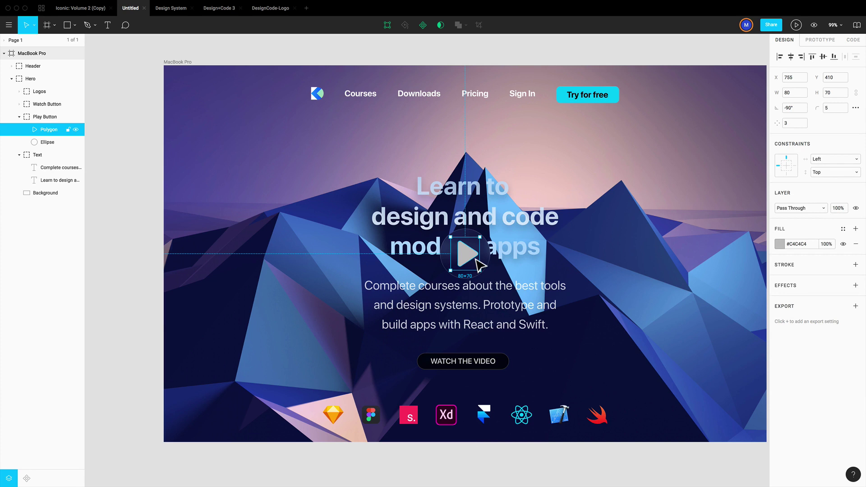
click(460, 313)
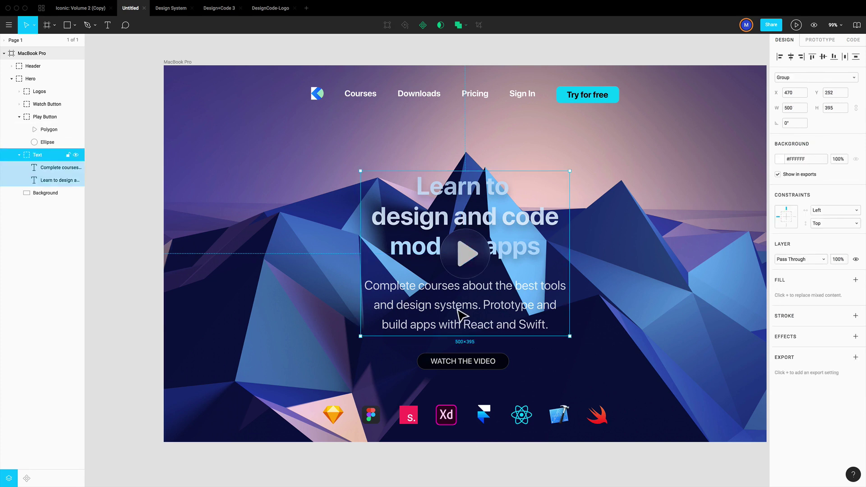
scroll(532, 302, down, 1)
scroll(532, 301, right, 1)
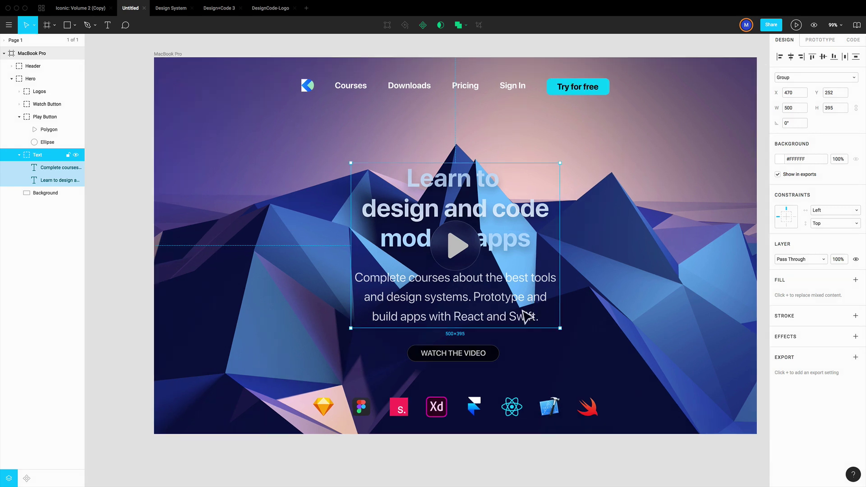
super+click(446, 410)
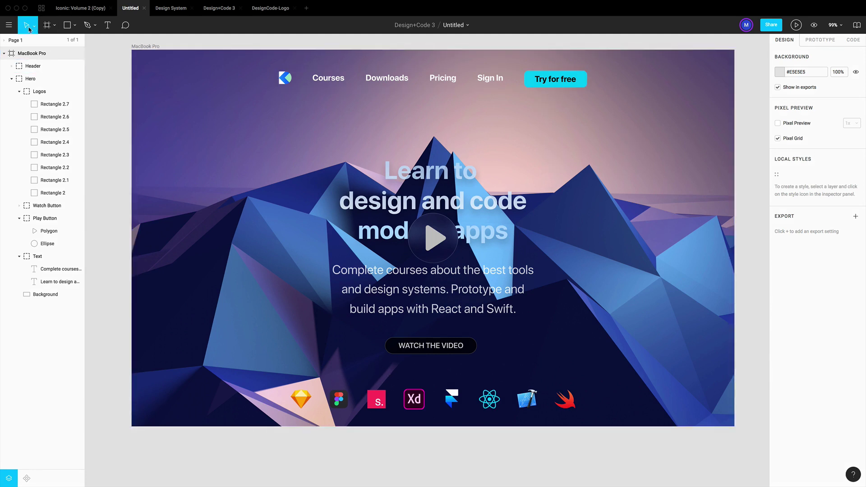
Select the play button's ellipse and go up from it to its parent Play Button group.
click(9, 25)
mouse_move(42, 64)
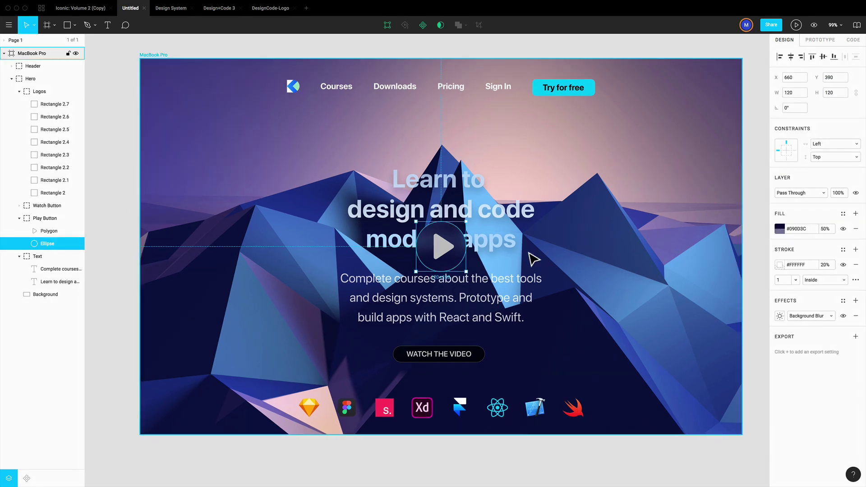
key(shift+Return)
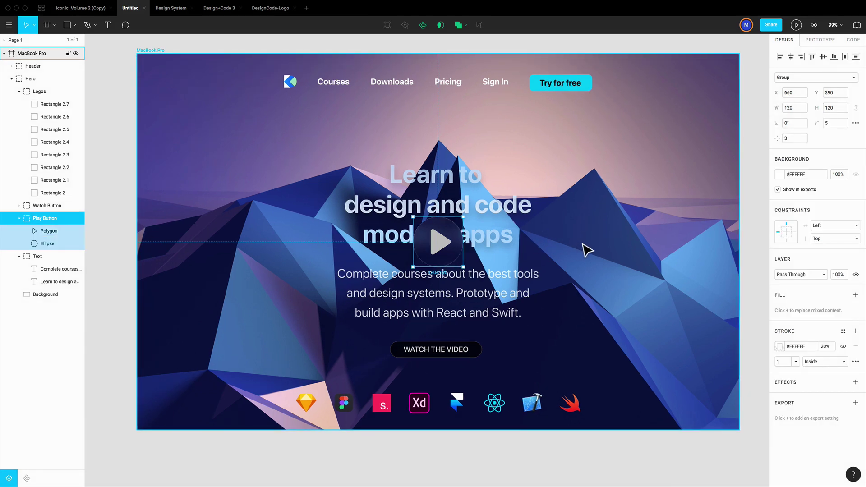
scroll(582, 247, right, 10)
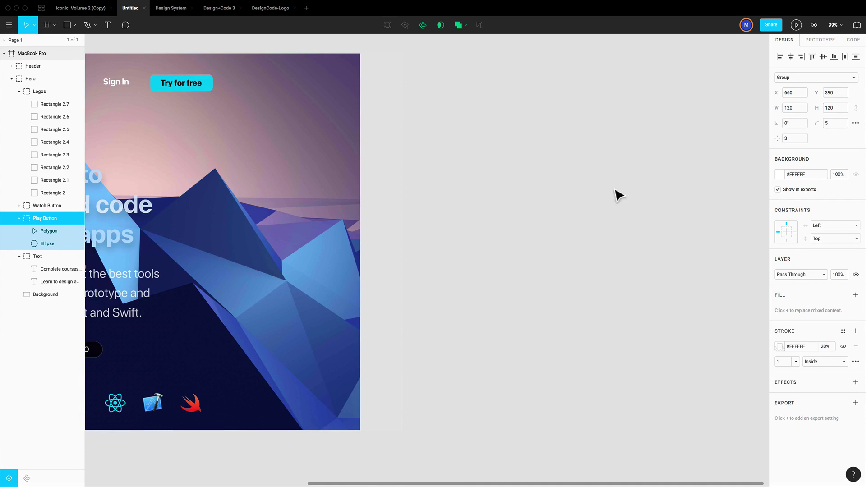
scroll(401, 231, left, 4)
scroll(401, 231, left, 5)
click(598, 49)
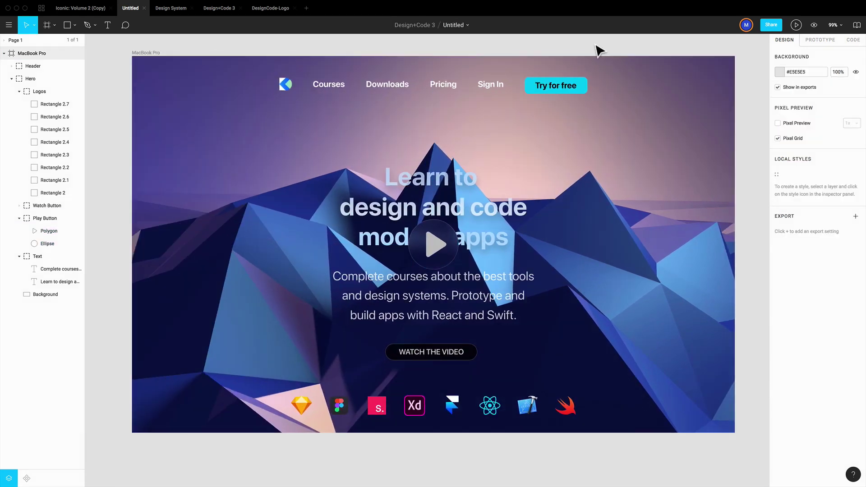